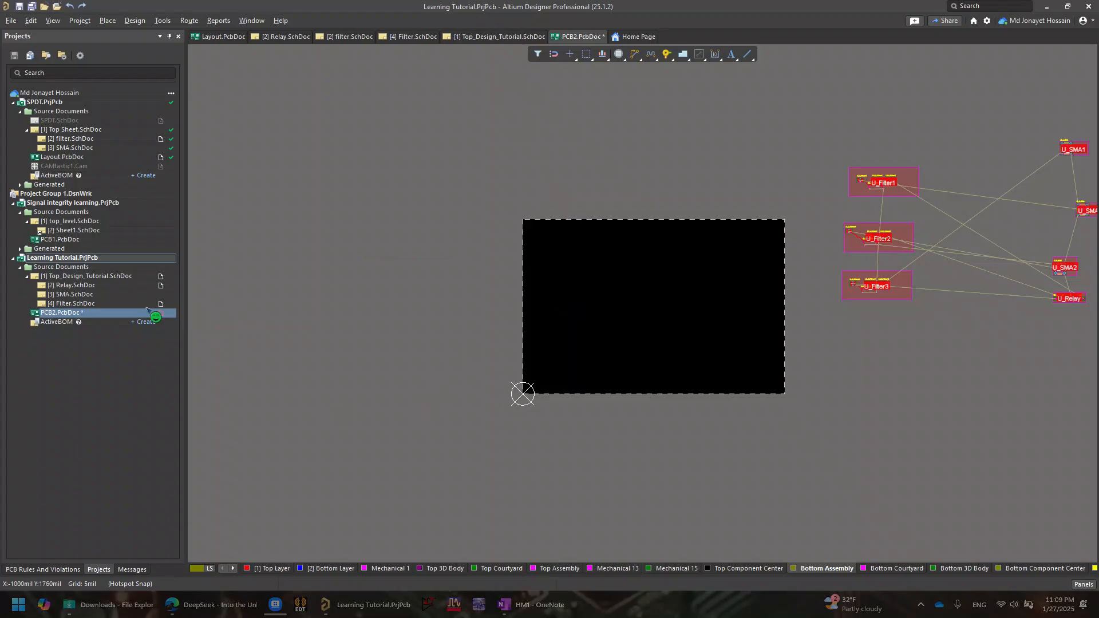
Review the Top_Design_Tutorial.SchDoc block diagram and return to the PCB2.PcbDoc board layout
{"action": "left_click", "coordinate": [66, 277]}
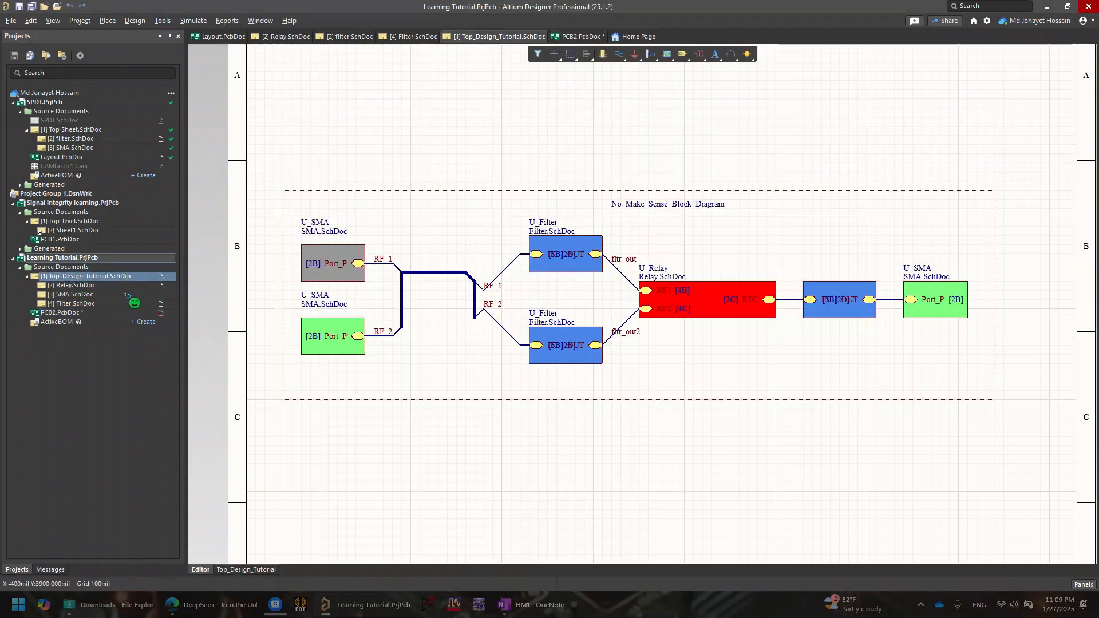
{"action": "left_click", "coordinate": [60, 313]}
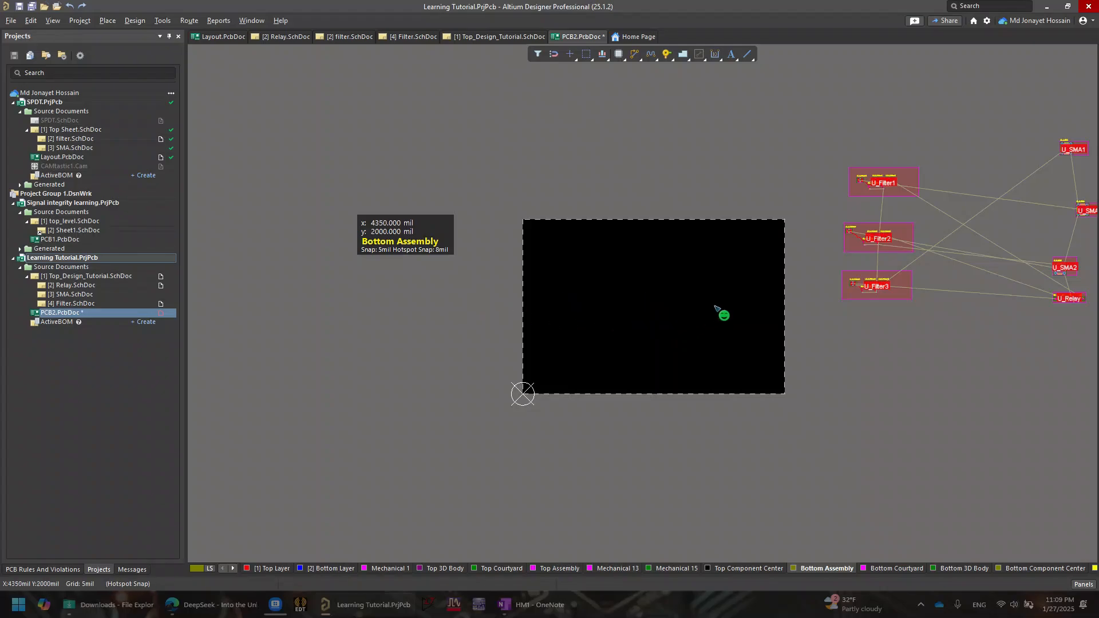
{"action": "right_click_drag", "start_coordinate": [824, 277], "coordinate": [775, 314]}
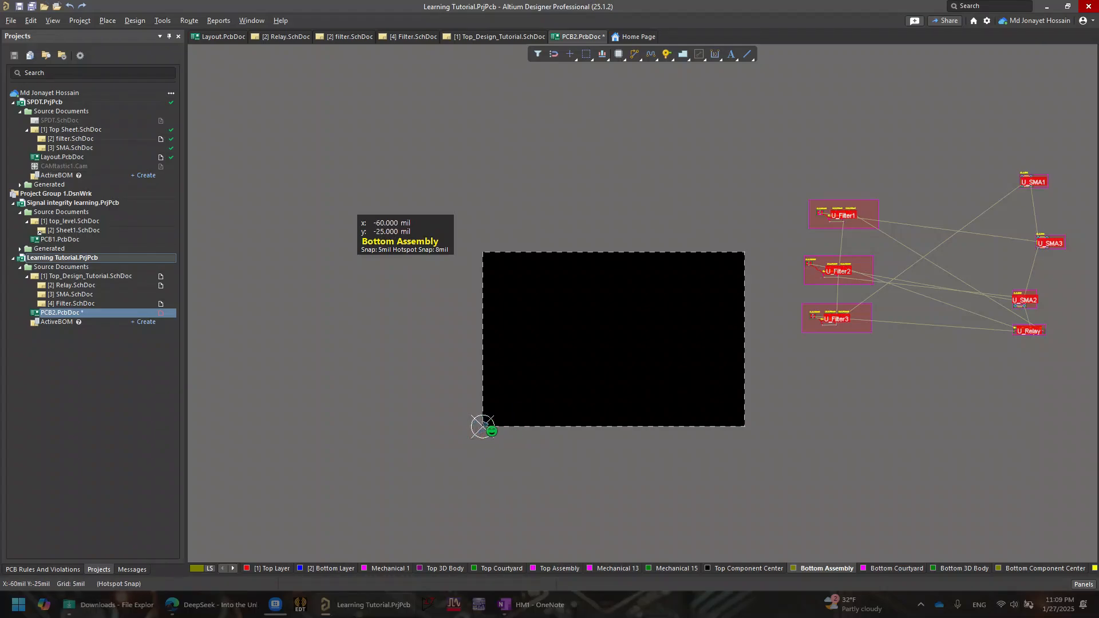
Set the relative origin at the board outline's lower-left corner
{"action": "left_click", "coordinate": [31, 21]}
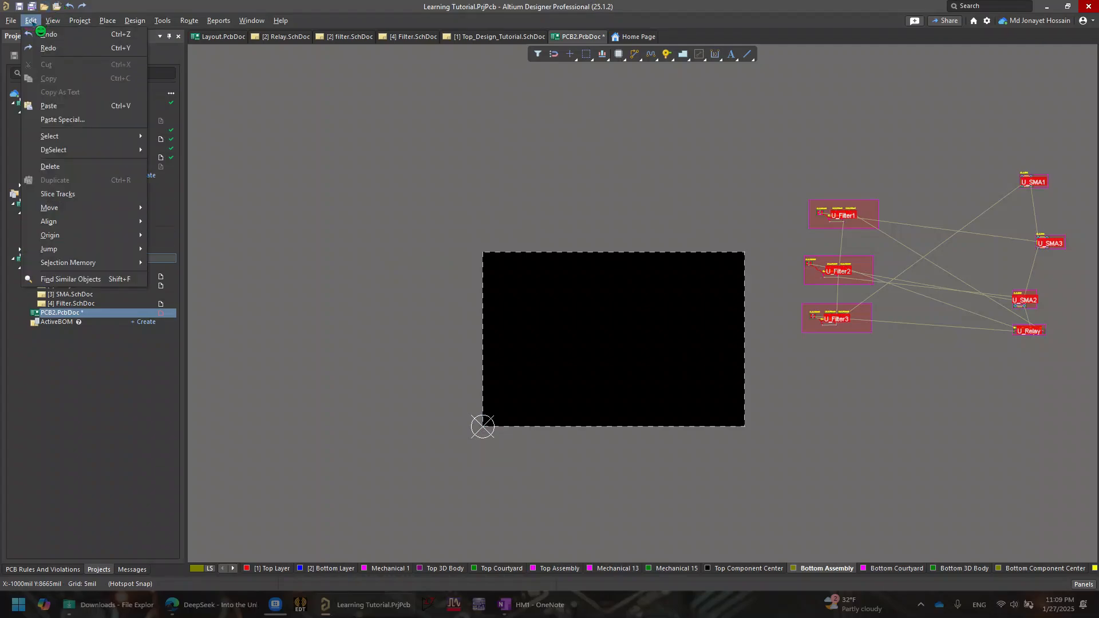
{"action": "mouse_move", "coordinate": [106, 235]}
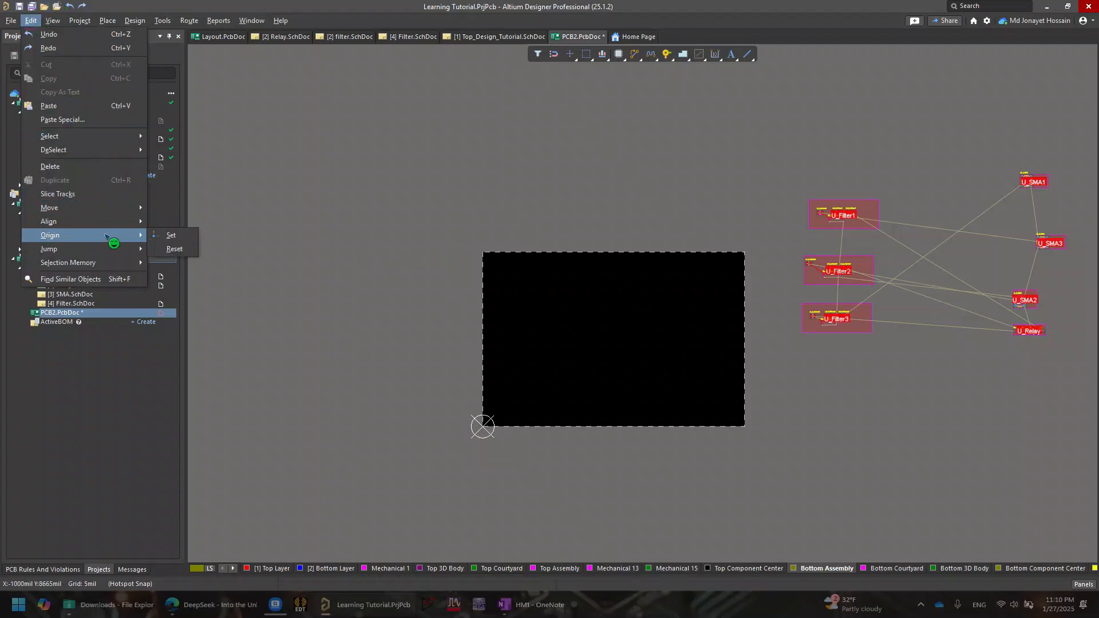
{"action": "left_click", "coordinate": [159, 235]}
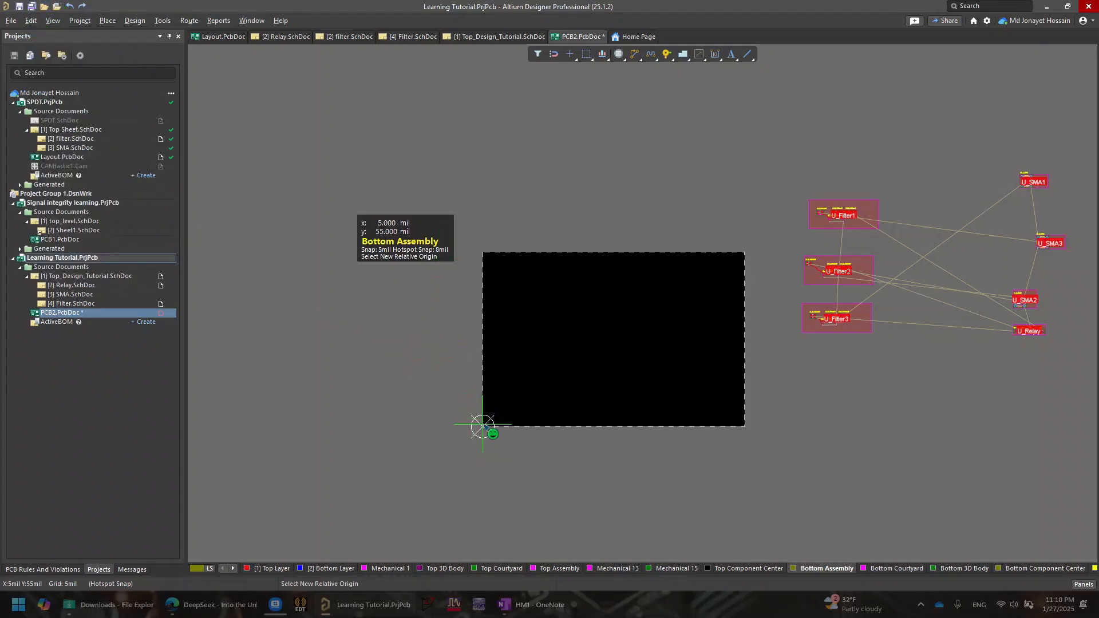
{"action": "scroll", "coordinate": [482, 427], "scroll_direction": "up", "scroll_amount": 3, "text": "ctrl"}
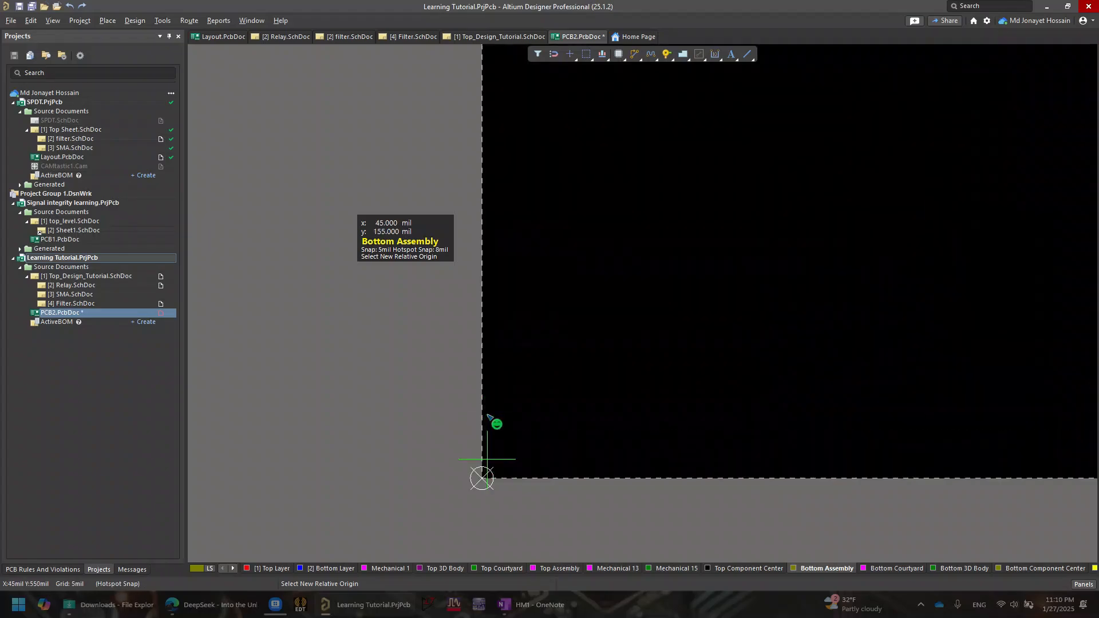
{"action": "left_click", "coordinate": [482, 478]}
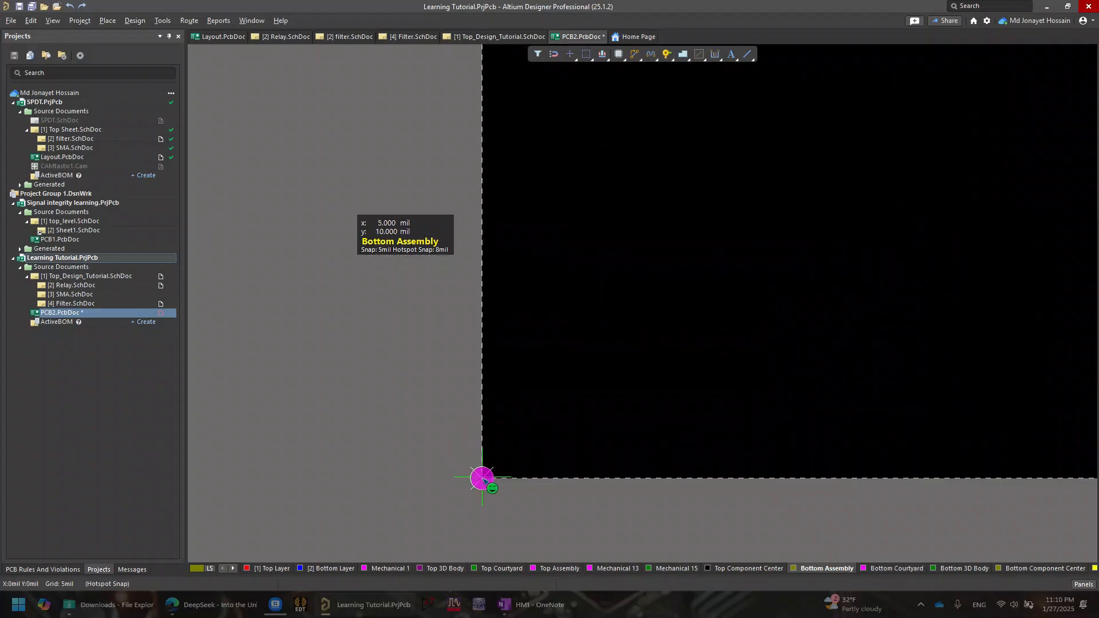
{"action": "scroll", "coordinate": [396, 438], "scroll_direction": "down", "scroll_amount": 1, "text": "ctrl"}
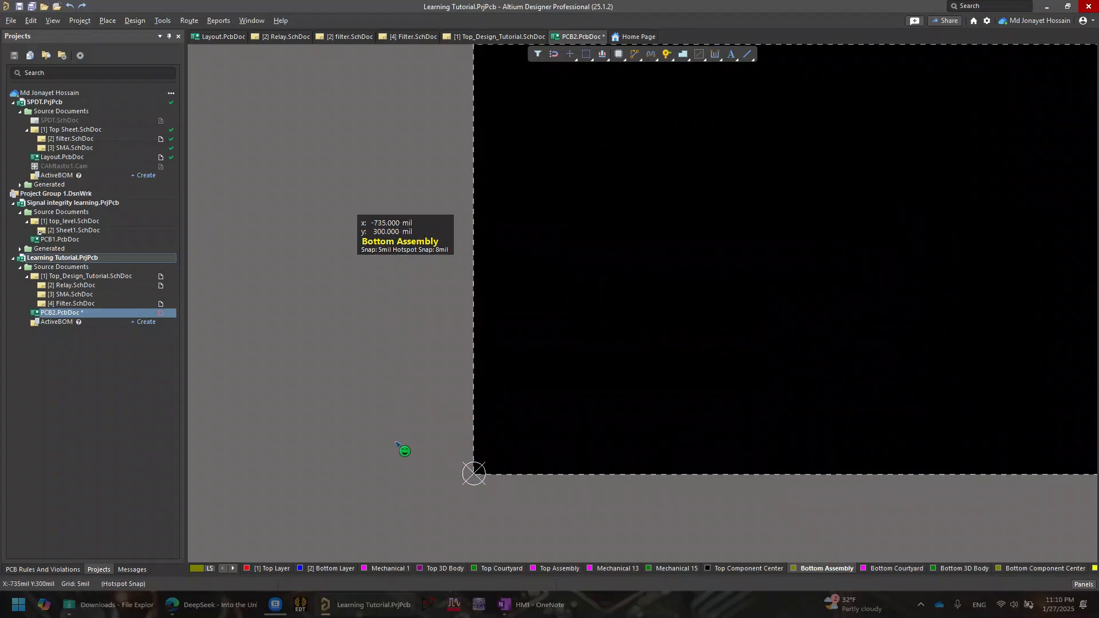
{"action": "scroll", "coordinate": [425, 292], "scroll_direction": "down", "scroll_amount": 2, "text": "ctrl"}
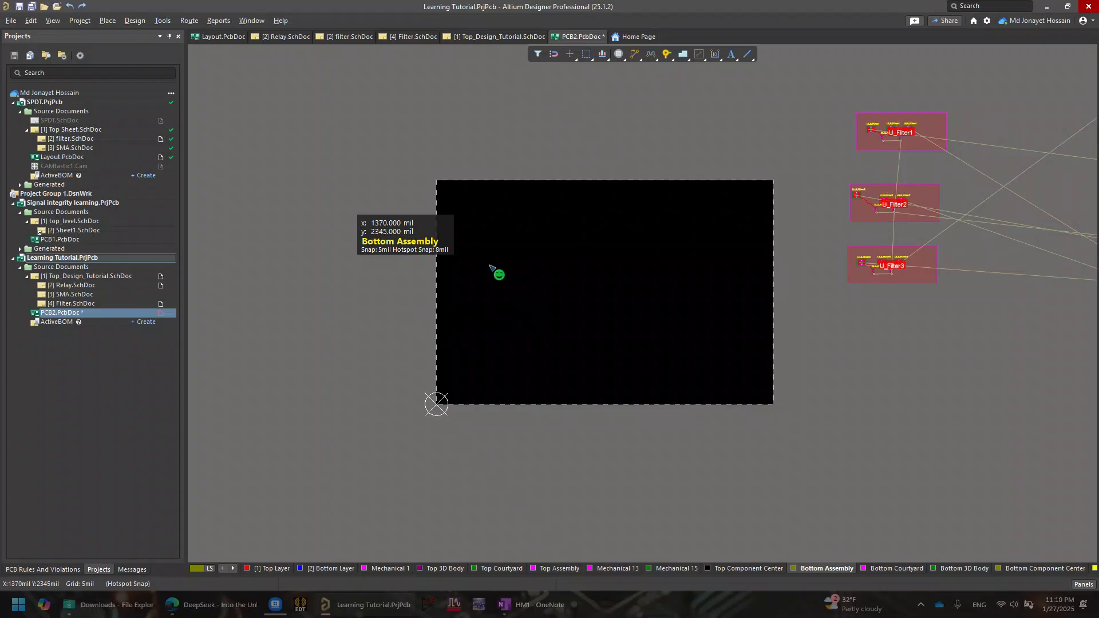
Make Top Layer the active layer of the board
{"action": "right_click_drag", "start_coordinate": [512, 263], "coordinate": [551, 277]}
{"action": "right_click_drag", "start_coordinate": [401, 203], "coordinate": [502, 238]}
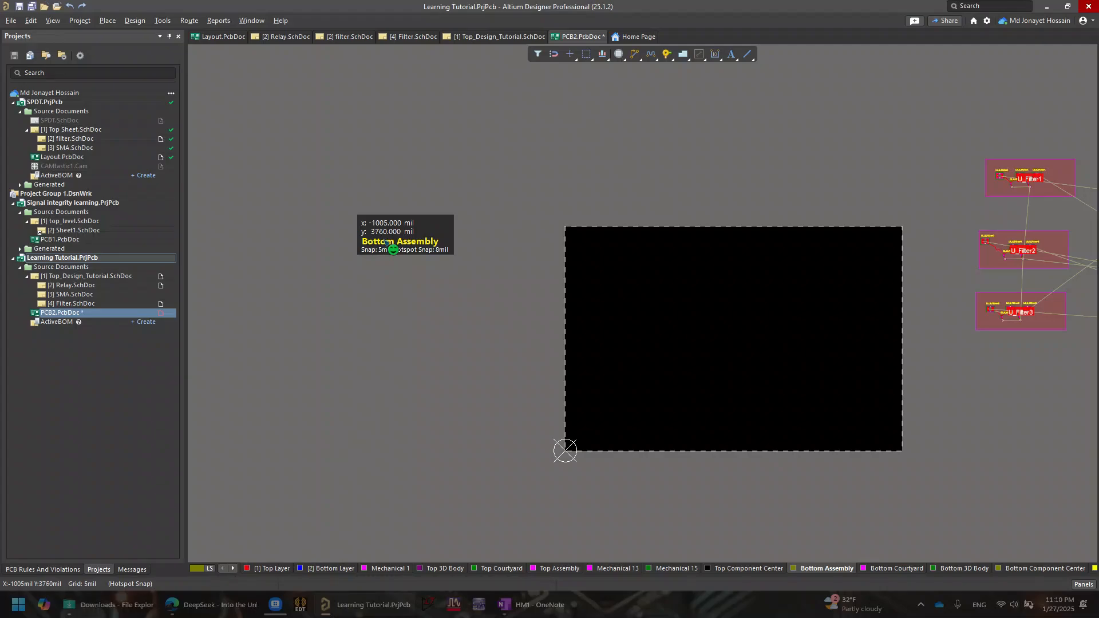
{"action": "left_click", "coordinate": [255, 572]}
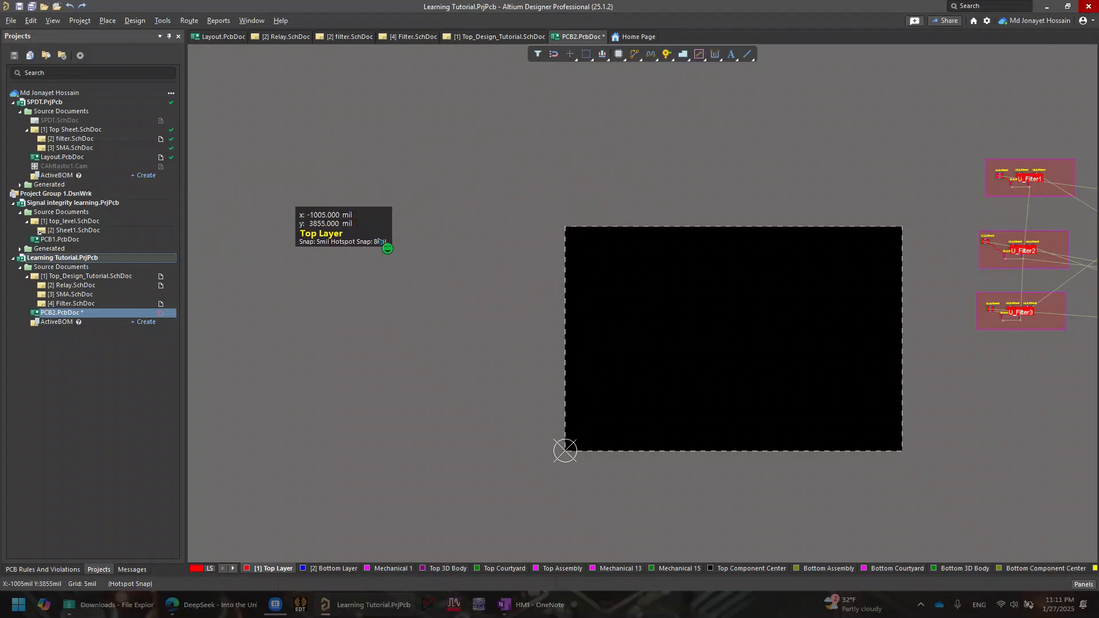
{"action": "left_click", "coordinate": [369, 189]}
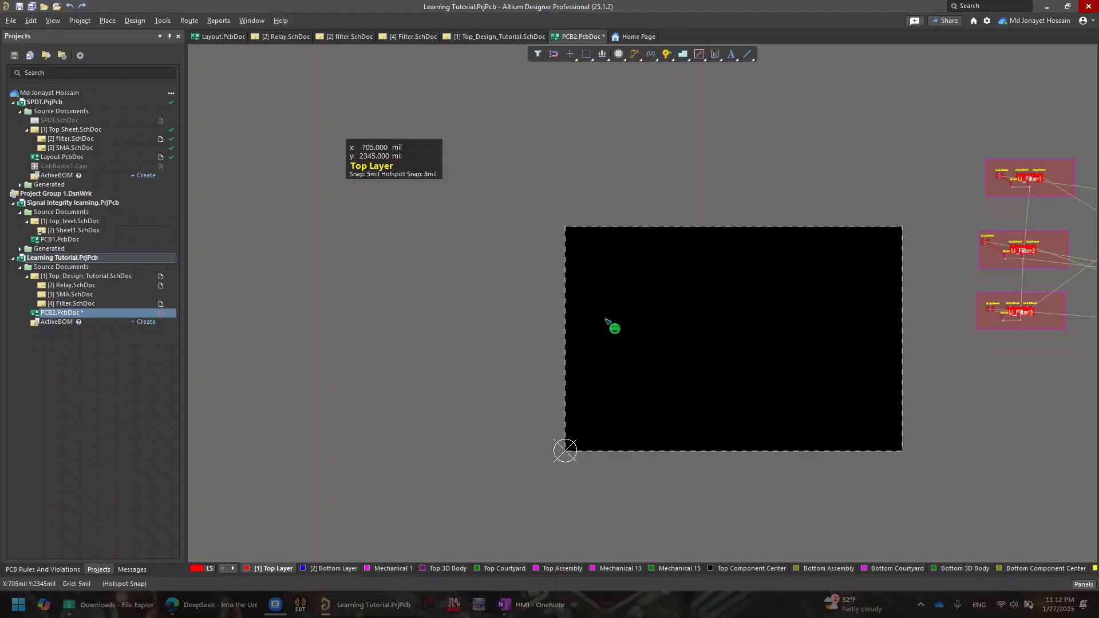
Set the board's snap grid to 100 mil
{"action": "key", "text": "g"}
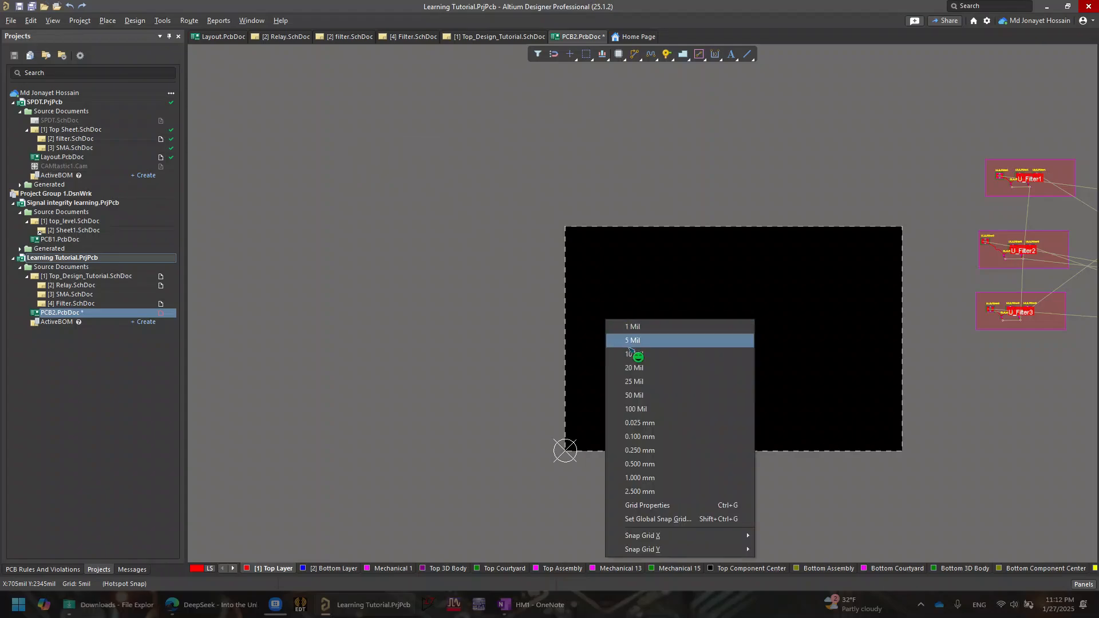
{"action": "left_click", "coordinate": [645, 408]}
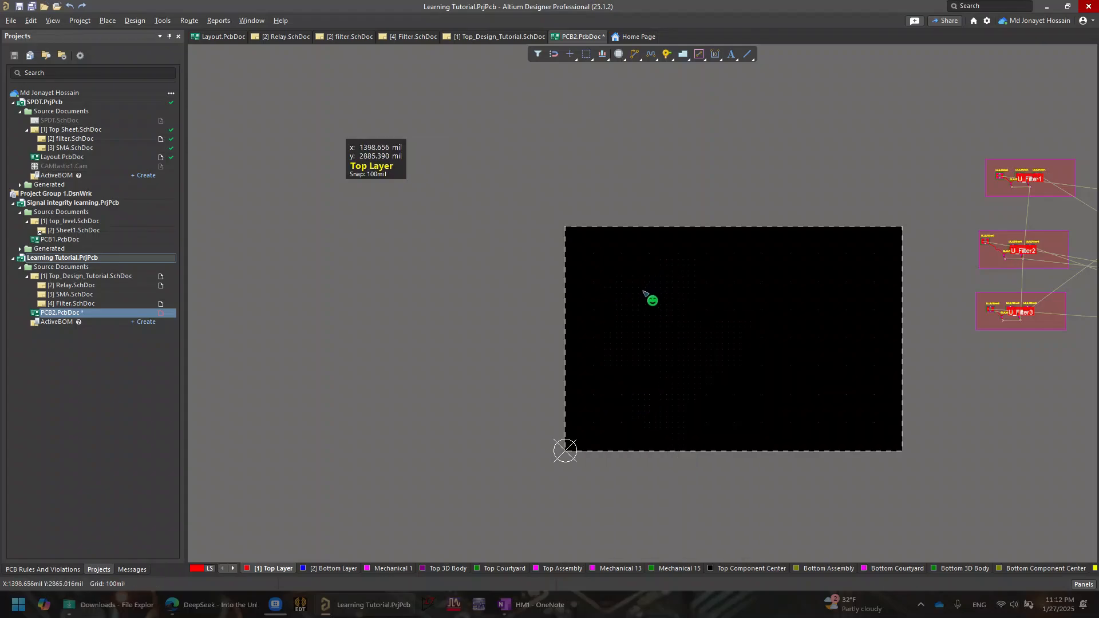
{"action": "key", "text": "ctrl+m"}
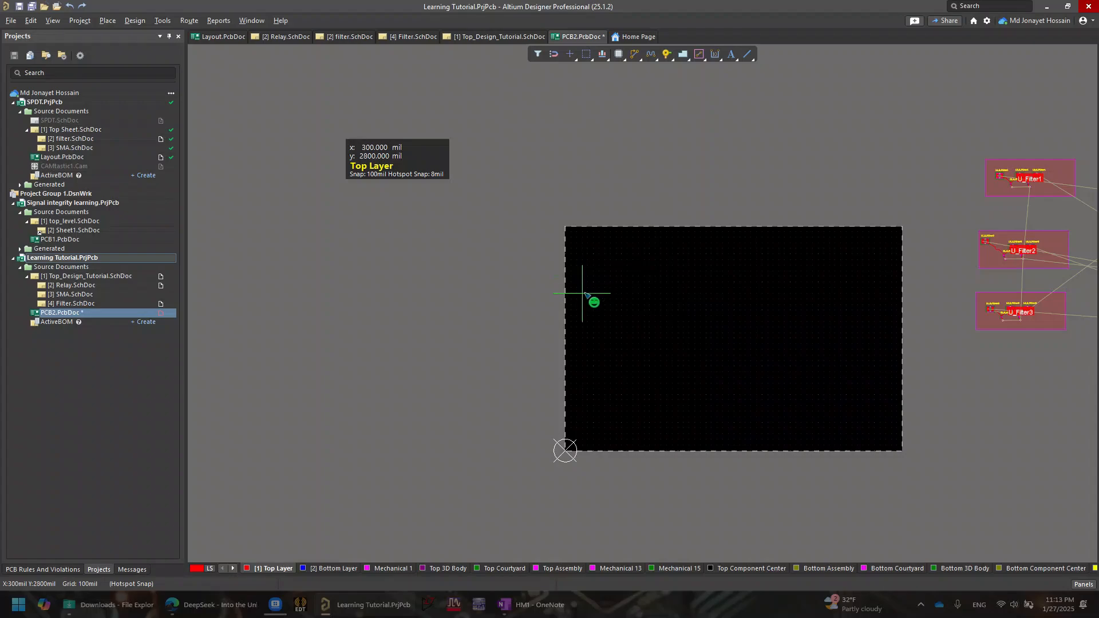
Set both the fine and coarse grid display to Lines for the Global Board Snap Grid and apply it
{"action": "key", "text": "ctrl+g"}
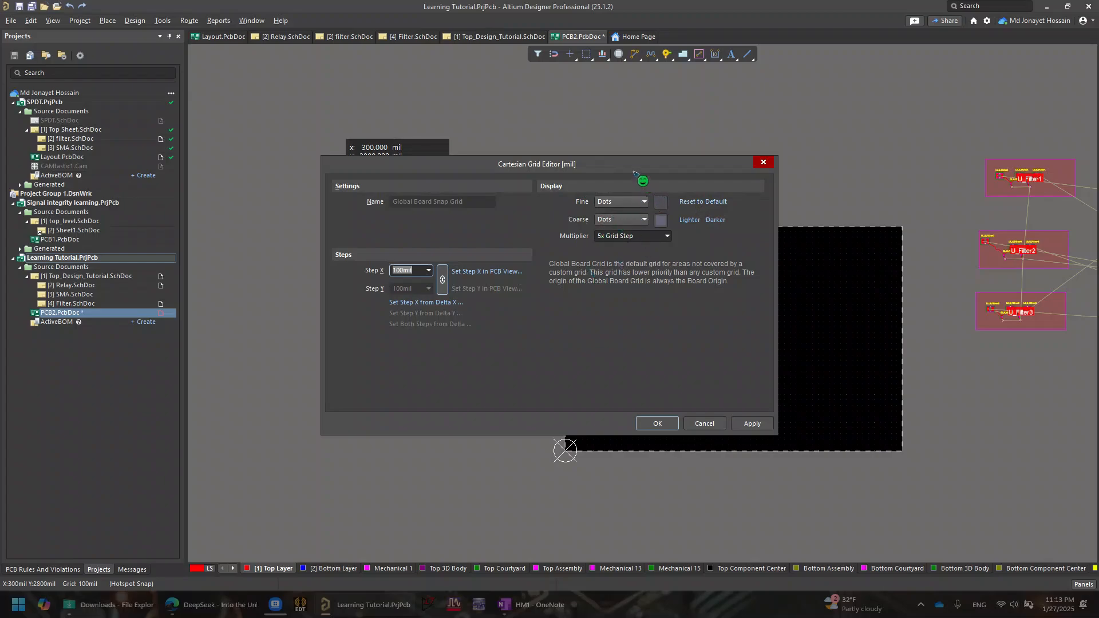
{"action": "left_click", "coordinate": [642, 203]}
{"action": "left_click", "coordinate": [631, 210]}
{"action": "left_click", "coordinate": [633, 221]}
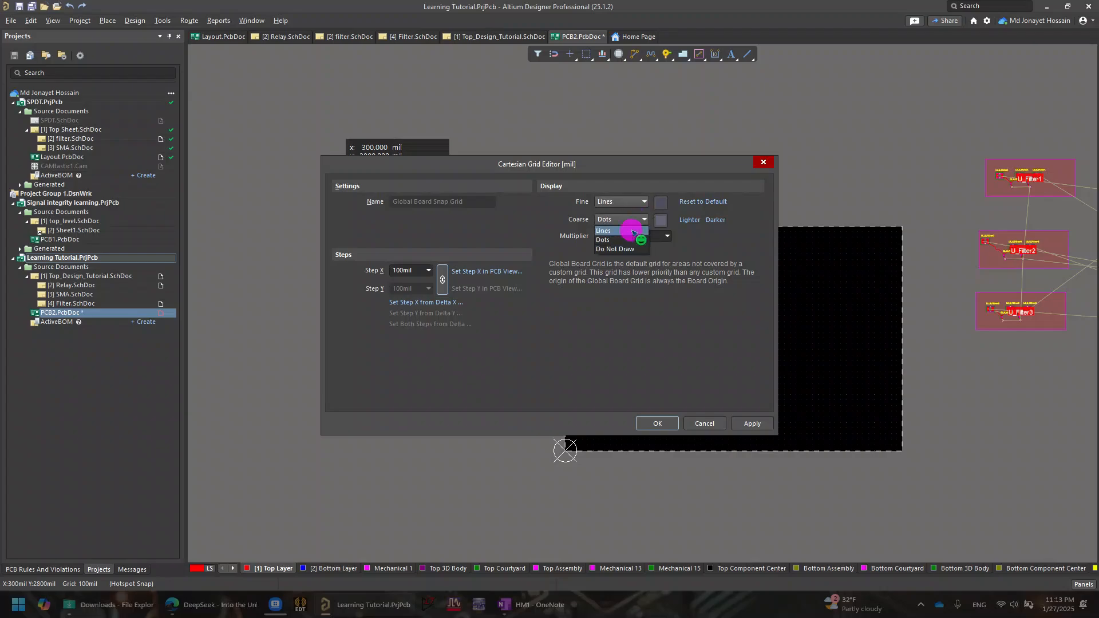
{"action": "left_click", "coordinate": [633, 232]}
{"action": "left_click", "coordinate": [741, 424]}
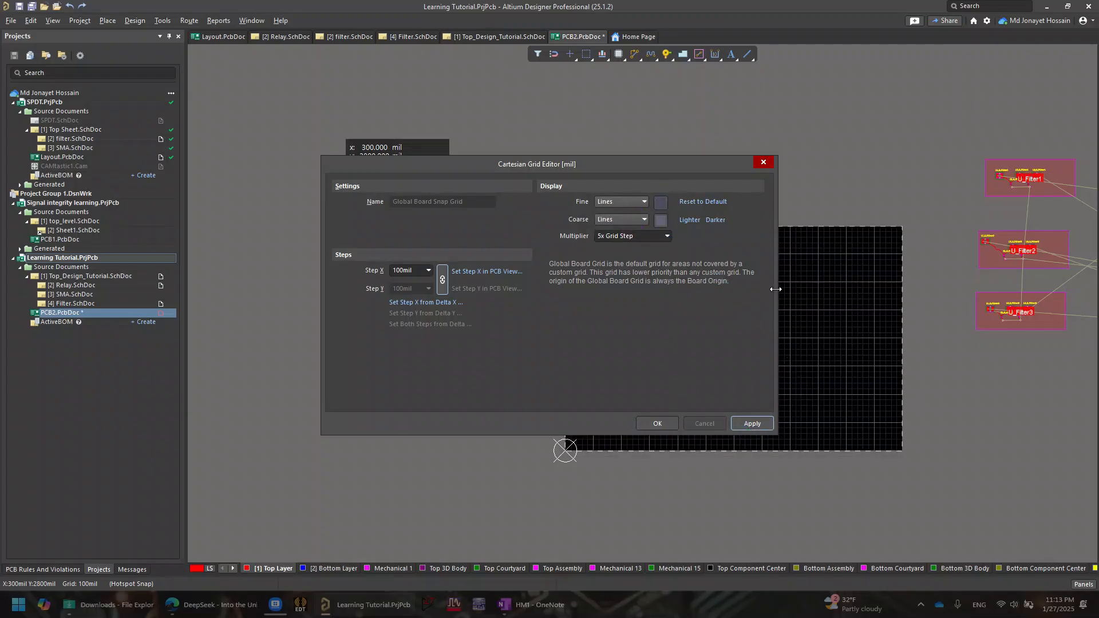
{"action": "left_click_drag", "start_coordinate": [671, 168], "coordinate": [491, 247]}
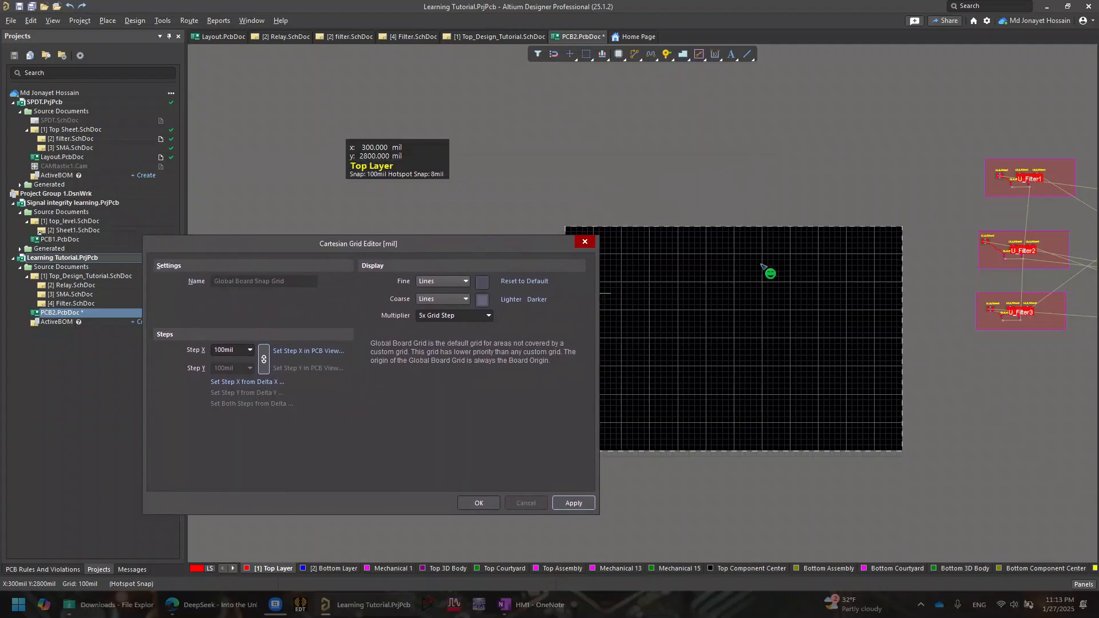
Try a darker coarse grid colour on the board and lighten it back
{"action": "left_click", "coordinate": [532, 302]}
{"action": "left_click", "coordinate": [577, 503]}
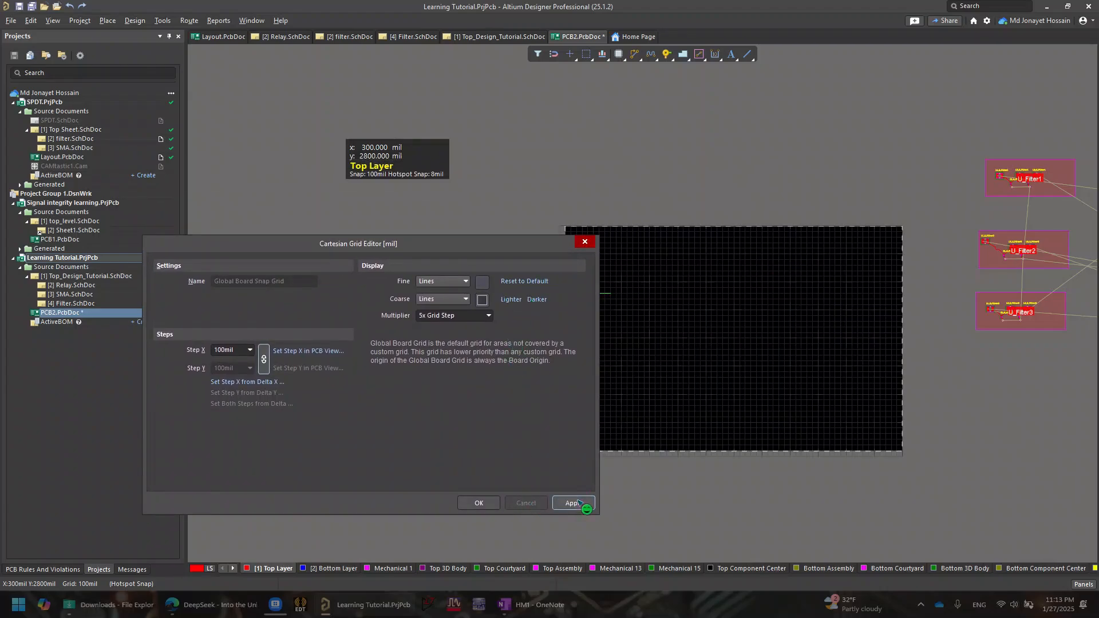
{"action": "left_click", "coordinate": [511, 299]}
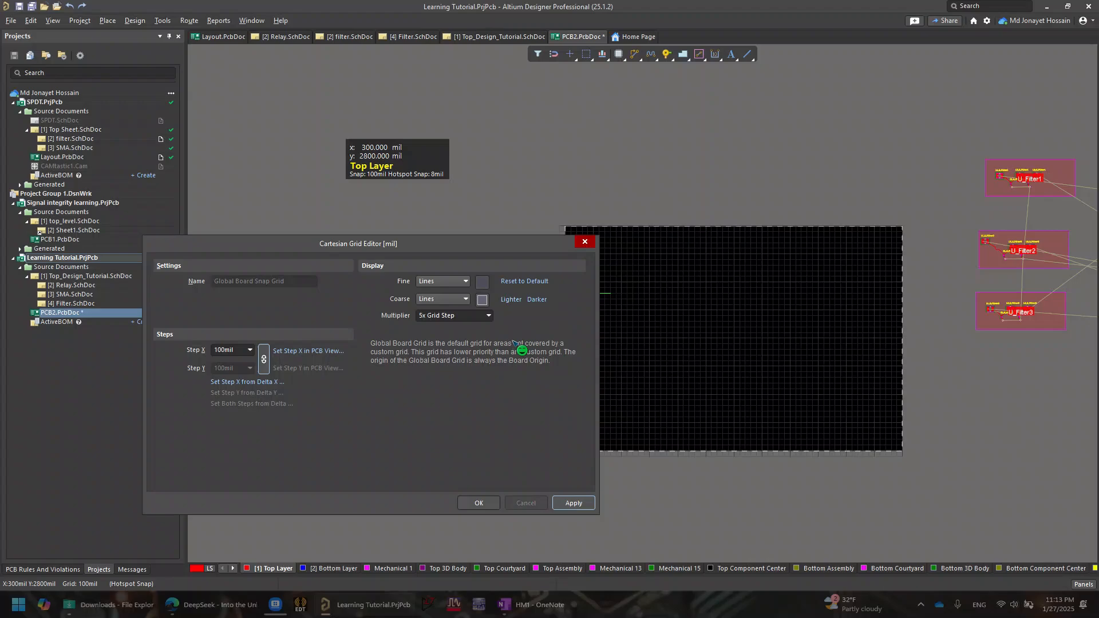
{"action": "left_click", "coordinate": [576, 505]}
Change the fine grid colour to light grey, basic colour 31, and accept the grid settings
{"action": "left_click", "coordinate": [465, 281]}
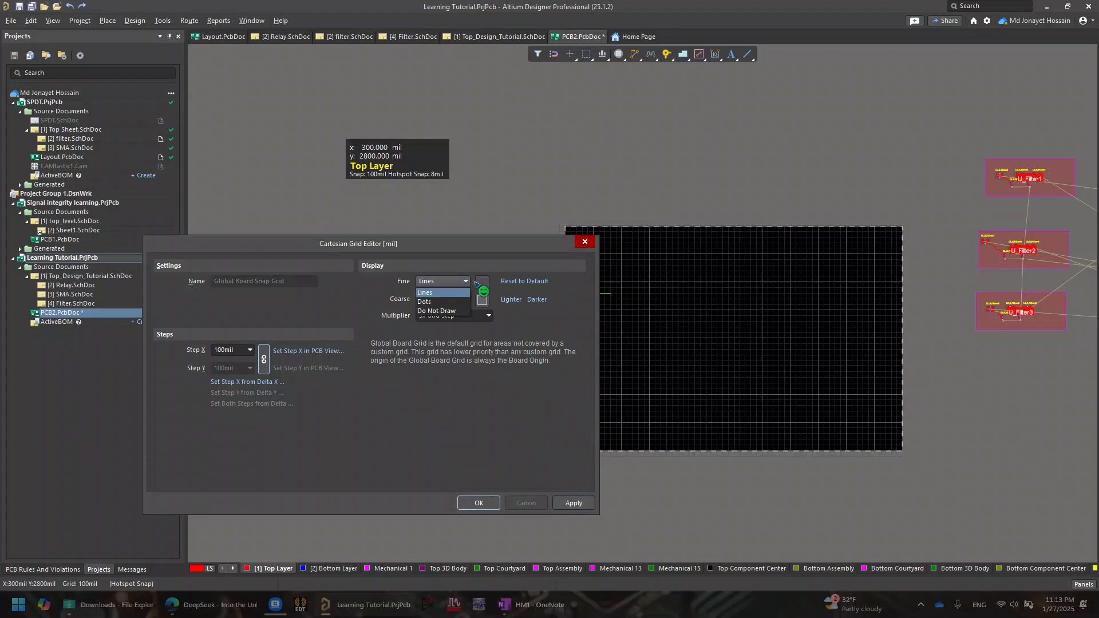
{"action": "left_click", "coordinate": [483, 285]}
{"action": "left_click", "coordinate": [482, 284]}
{"action": "left_click", "coordinate": [521, 306]}
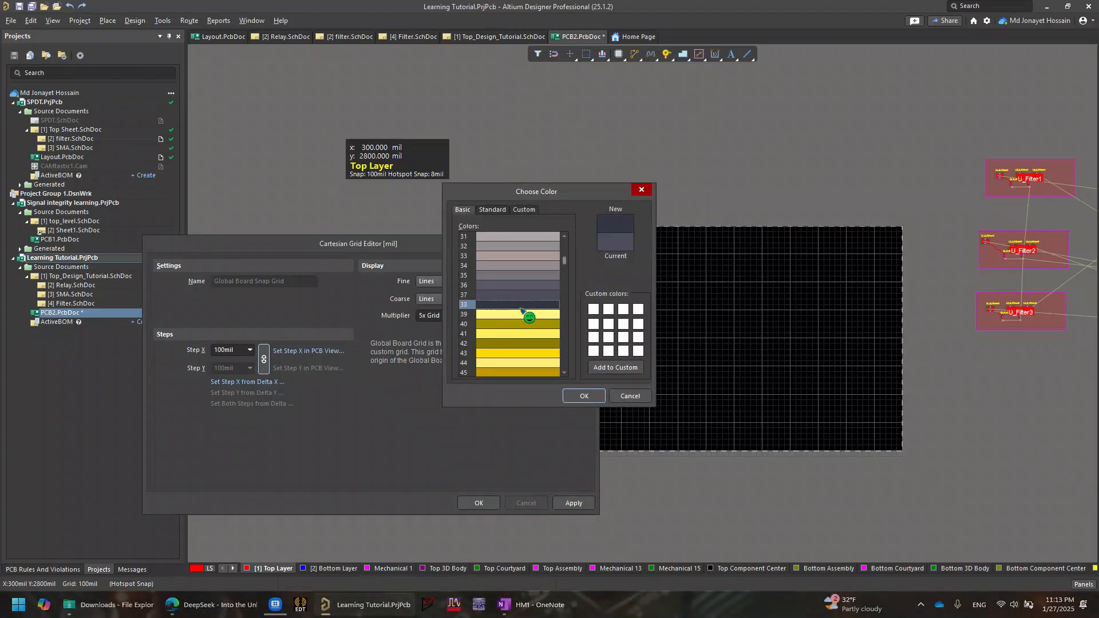
{"action": "left_click", "coordinate": [524, 238]}
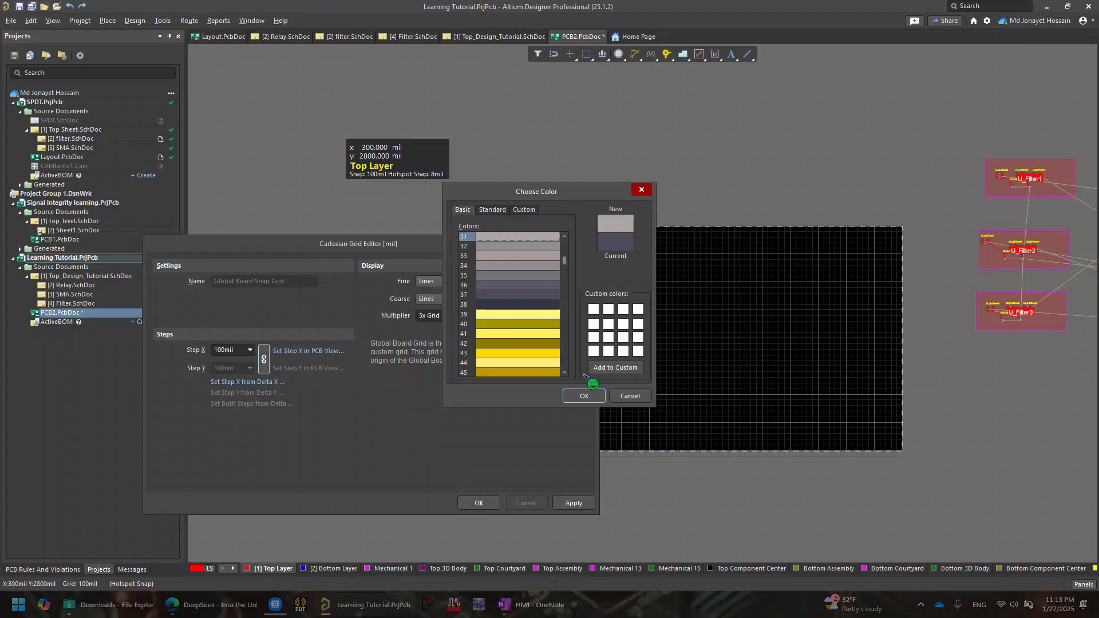
{"action": "left_click", "coordinate": [584, 395]}
{"action": "left_click", "coordinate": [568, 504]}
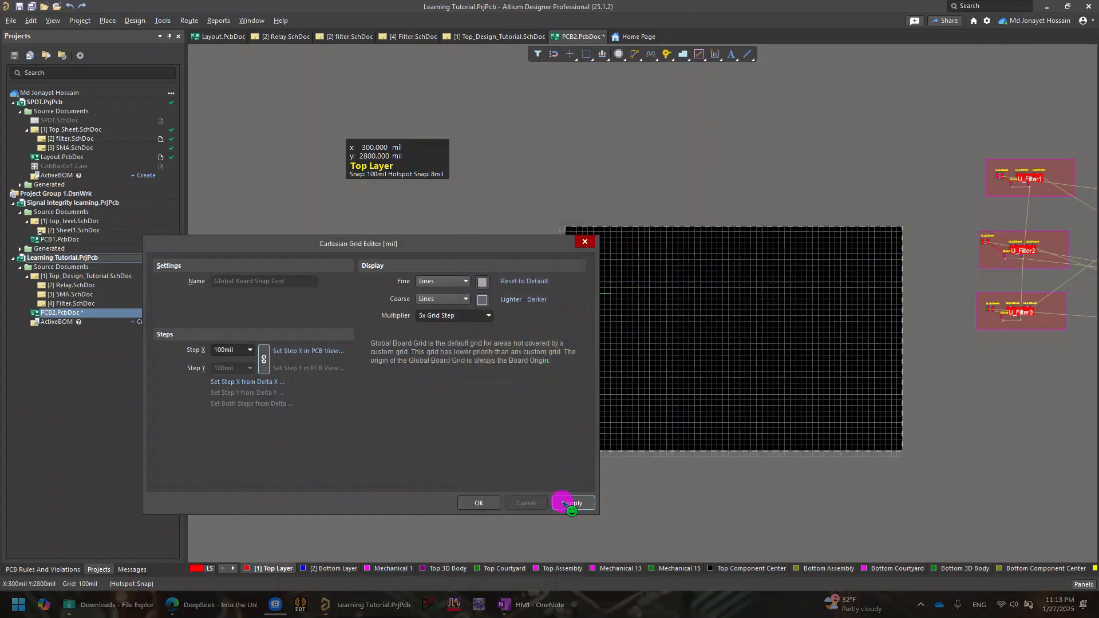
{"action": "left_click", "coordinate": [480, 503]}
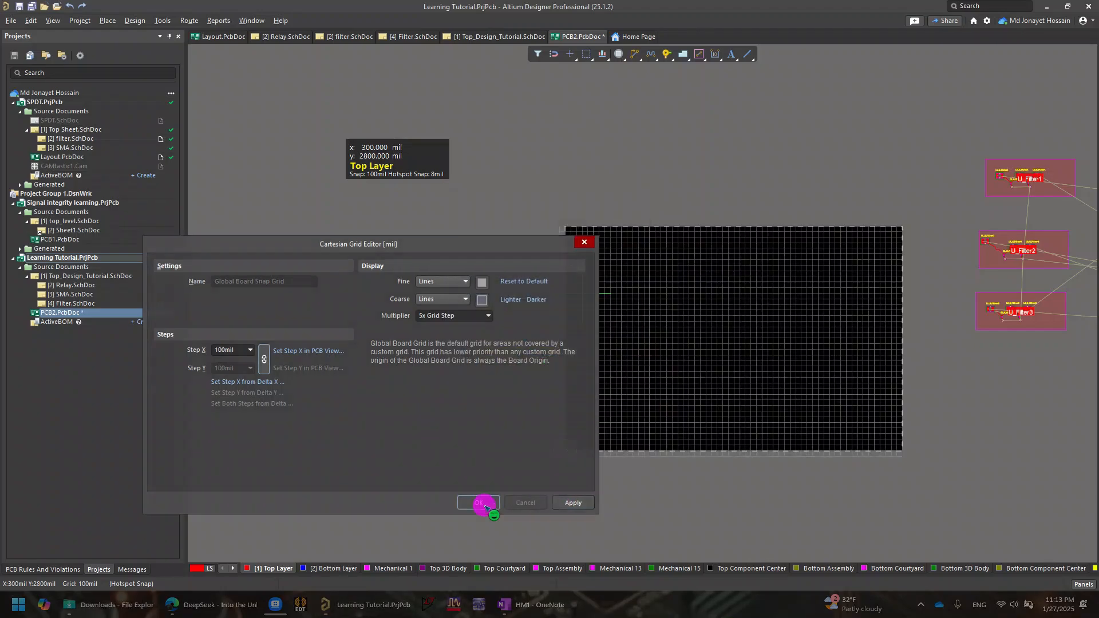
Inspect the grid lines and their spacing across the board area
{"action": "scroll", "coordinate": [651, 336], "scroll_direction": "up", "scroll_amount": 2, "text": "ctrl"}
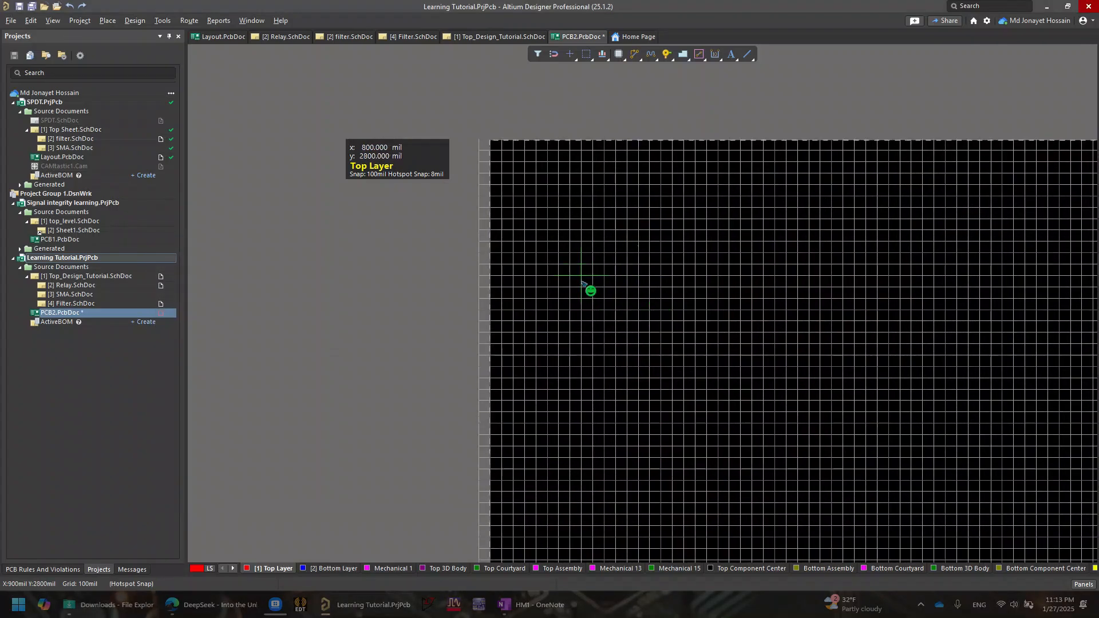
{"action": "scroll", "coordinate": [653, 312], "scroll_direction": "down", "scroll_amount": 2, "text": "ctrl"}
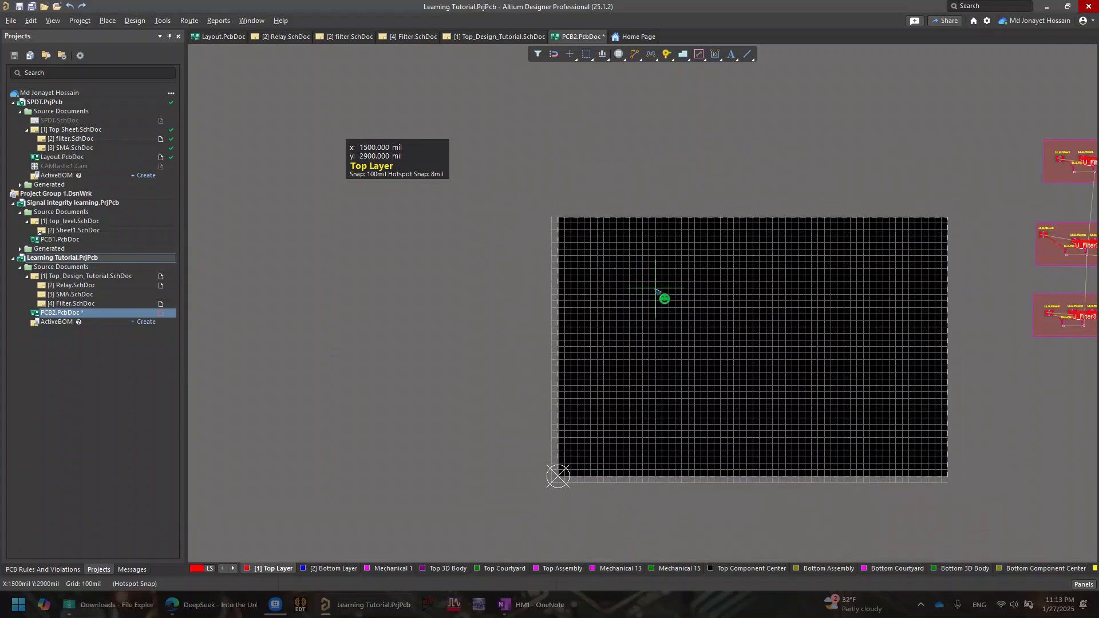
{"action": "scroll", "coordinate": [656, 291], "scroll_direction": "up", "scroll_amount": 1, "text": "ctrl"}
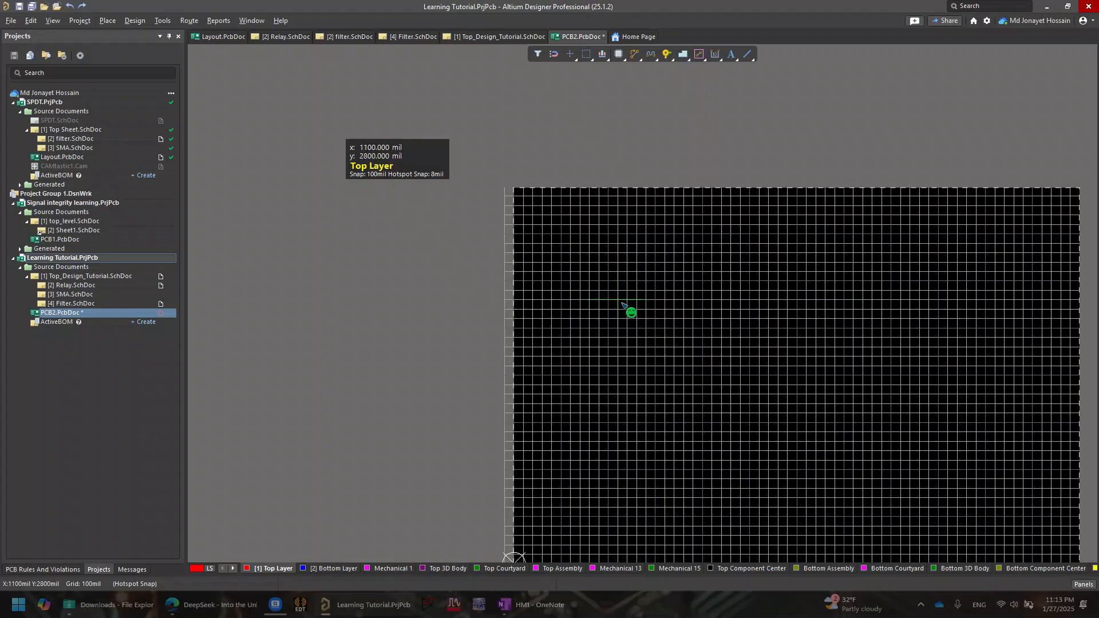
{"action": "scroll", "coordinate": [613, 337], "scroll_direction": "up", "scroll_amount": 2, "text": "ctrl"}
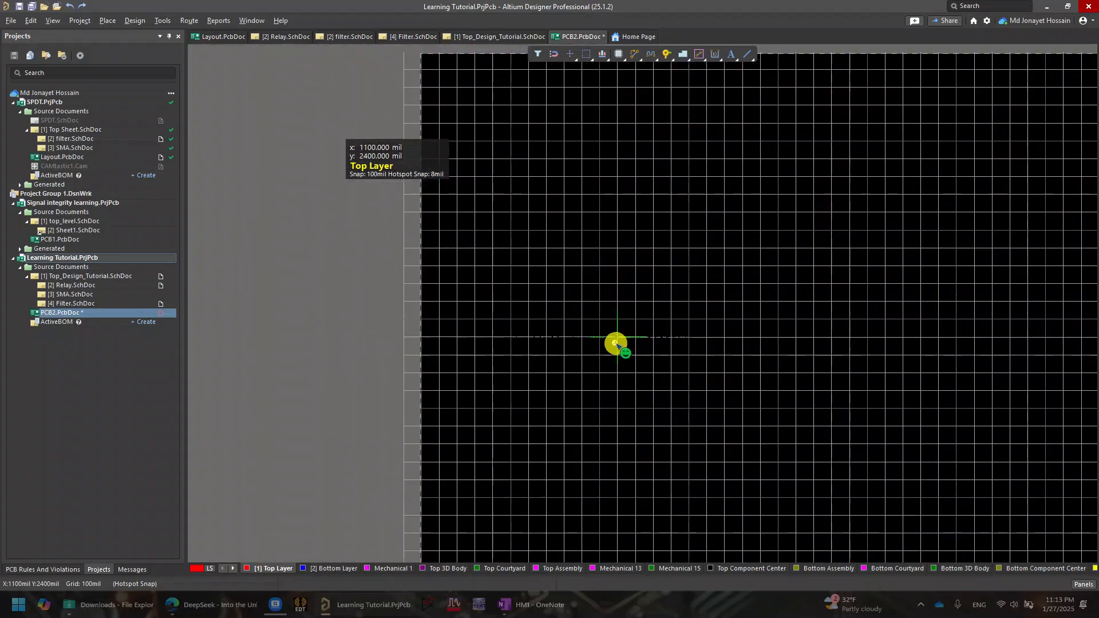
{"action": "scroll", "coordinate": [616, 344], "scroll_direction": "down", "scroll_amount": 3, "text": "ctrl"}
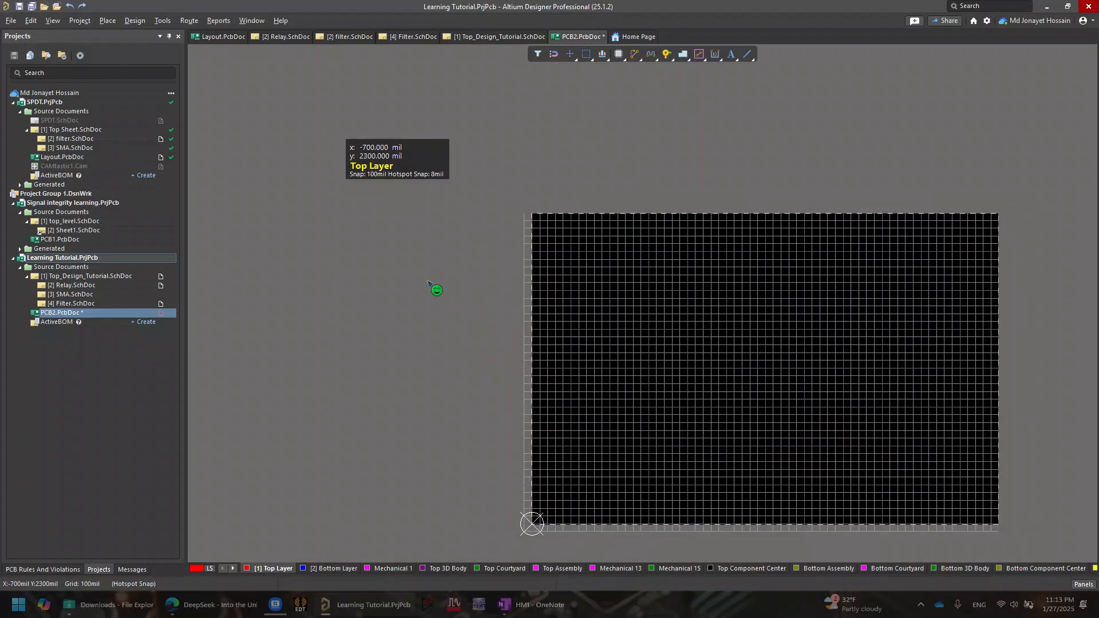
{"action": "right_click_drag", "start_coordinate": [589, 422], "coordinate": [466, 310]}
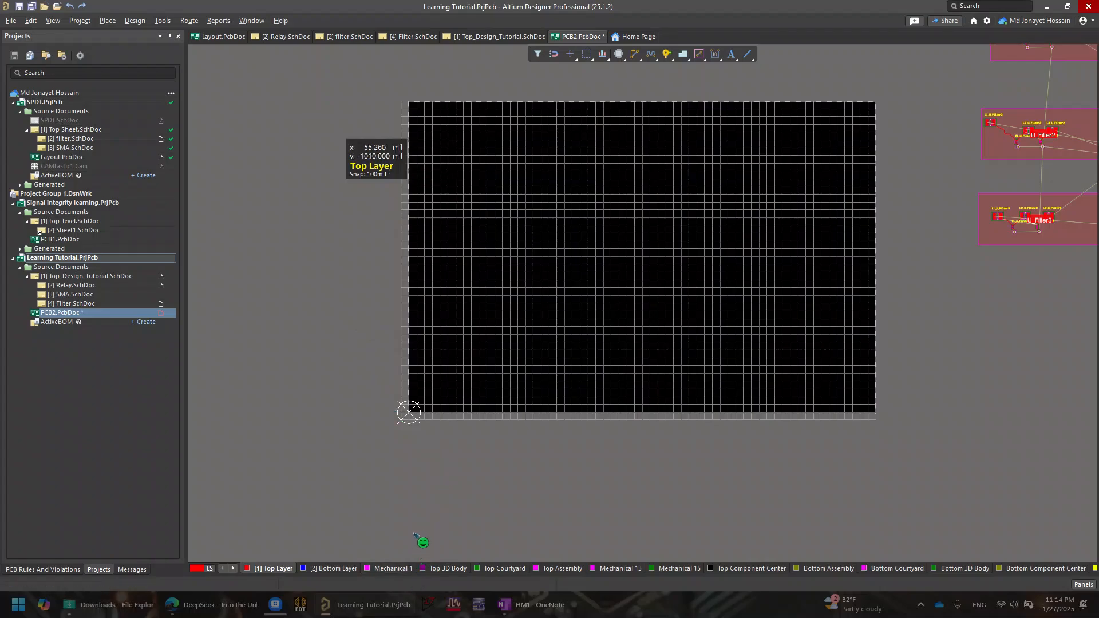
Cycle the active layer through Bottom Layer and Multi-Layer, finishing on Mechanical 1
{"action": "key", "text": "KP_Subtract"}
{"action": "key", "text": "KP_Add"}
{"action": "key", "text": "KP_Add"}
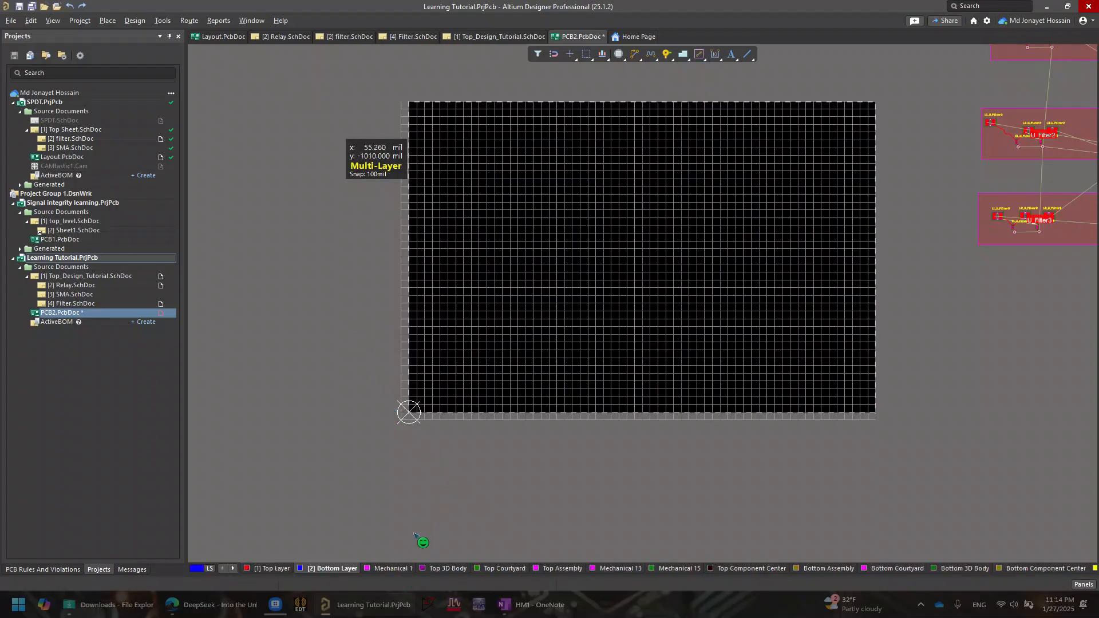
{"action": "key", "text": "KP_Add"}
{"action": "key", "text": "KP_Add"}
{"action": "key", "text": "KP_Subtract"}
{"action": "key", "text": "KP_Subtract"}
{"action": "key", "text": "KP_Add"}
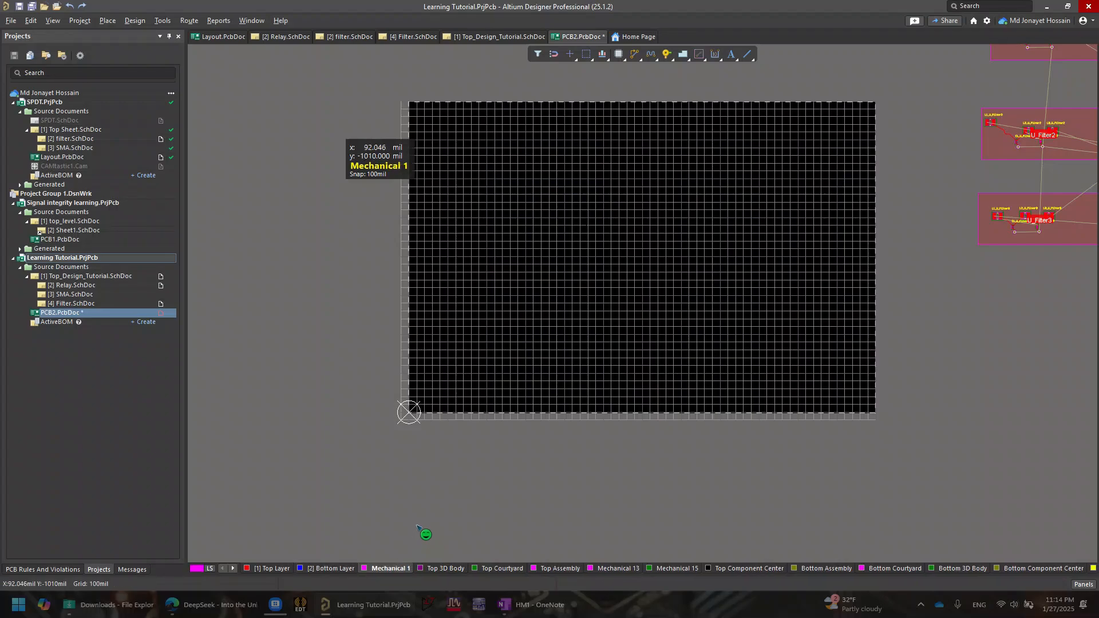
Step the active layer back and forth between Bottom Layer, Mechanical 1 and Top 3D Body, then reactivate Mechanical 1
{"action": "key", "text": "KP_Subtract"}
{"action": "key", "text": "KP_Subtract"}
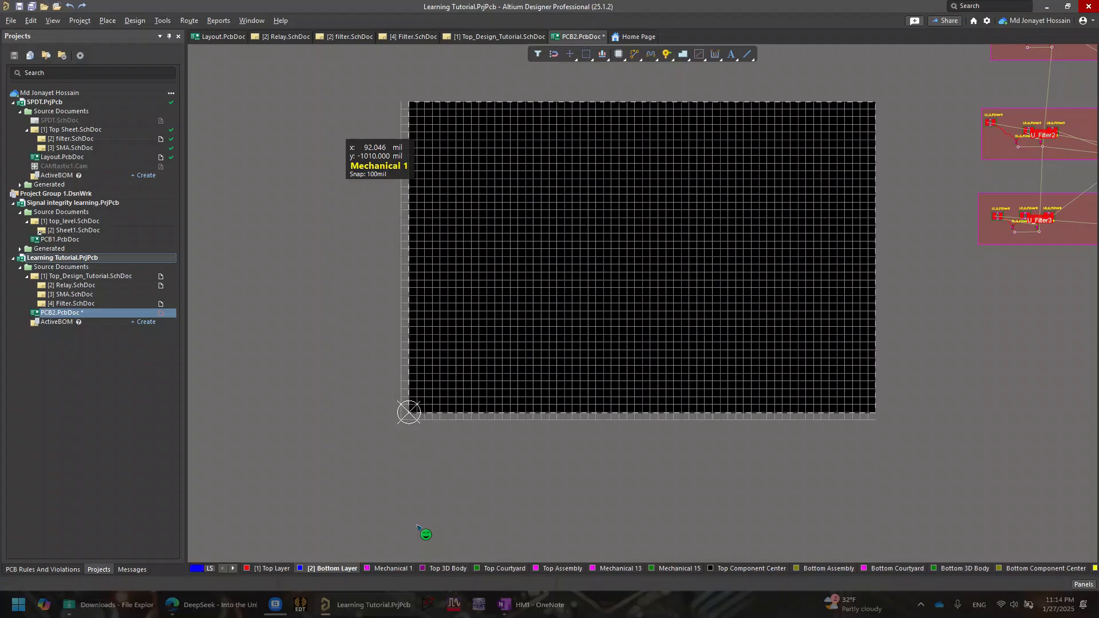
{"action": "key", "text": "KP_Add"}
{"action": "key", "text": "KP_Add"}
{"action": "key", "text": "KP_Add"}
{"action": "key", "text": "KP_Add"}
{"action": "key", "text": "KP_Subtract"}
{"action": "key", "text": "KP_Subtract"}
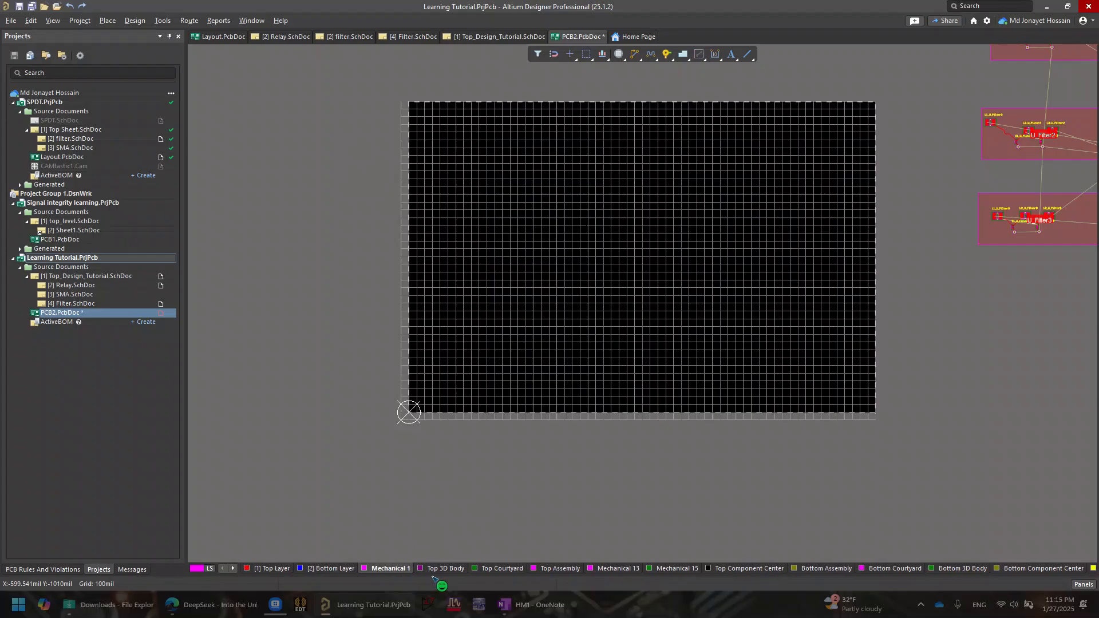
{"action": "key", "text": "KP_Add"}
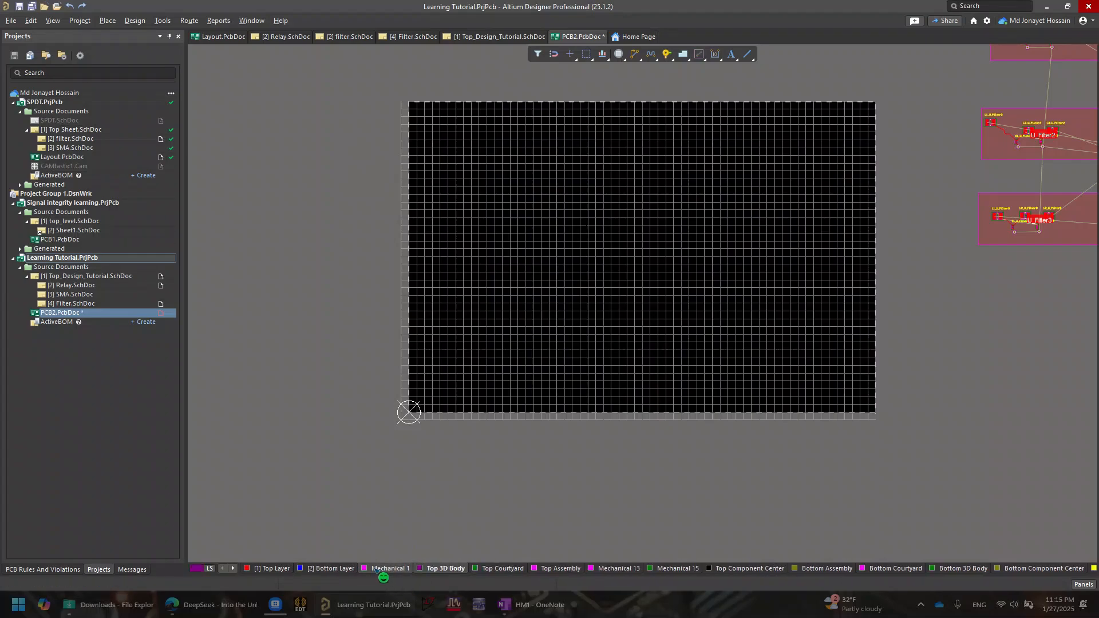
{"action": "left_click", "coordinate": [378, 569]}
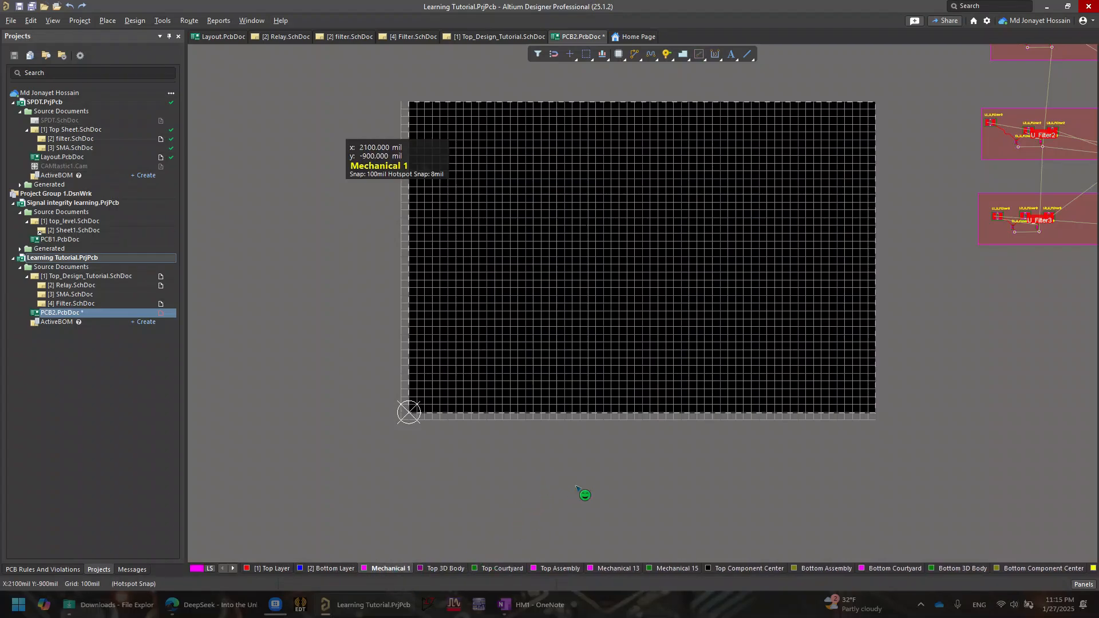
{"action": "left_click", "coordinate": [748, 55]}
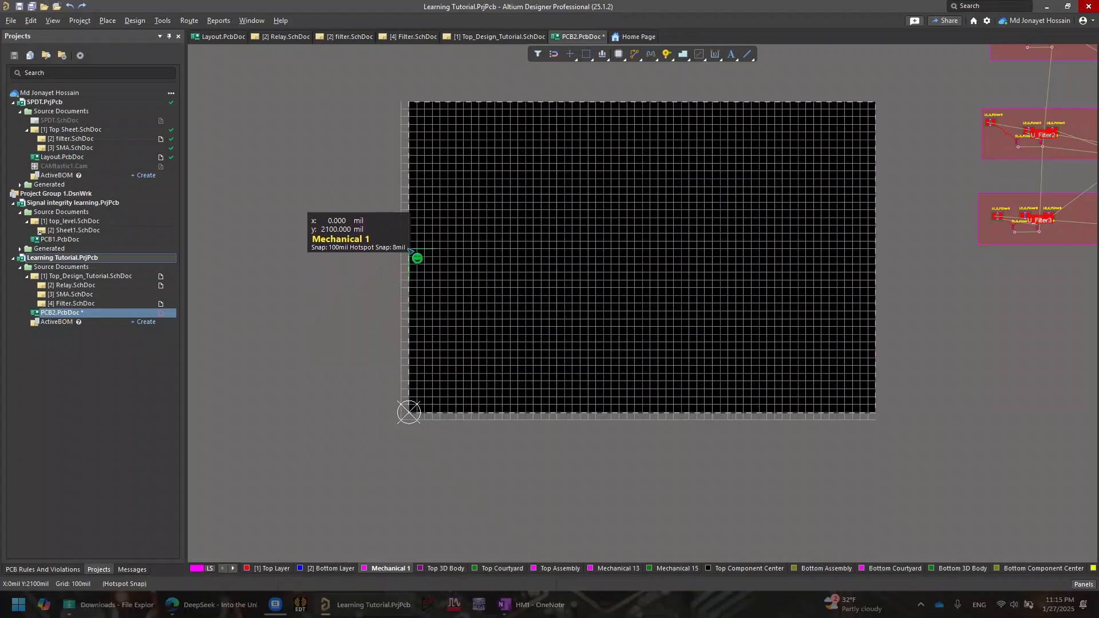
{"action": "scroll", "coordinate": [478, 294], "scroll_direction": "up", "scroll_amount": 2, "text": "ctrl"}
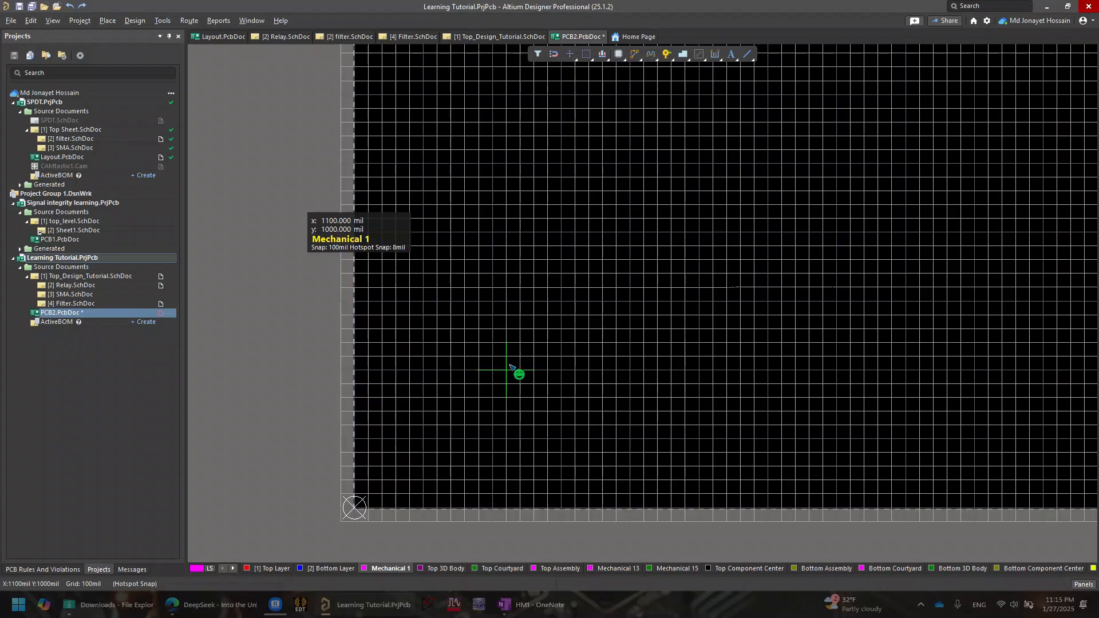
{"action": "left_click", "coordinate": [510, 366]}
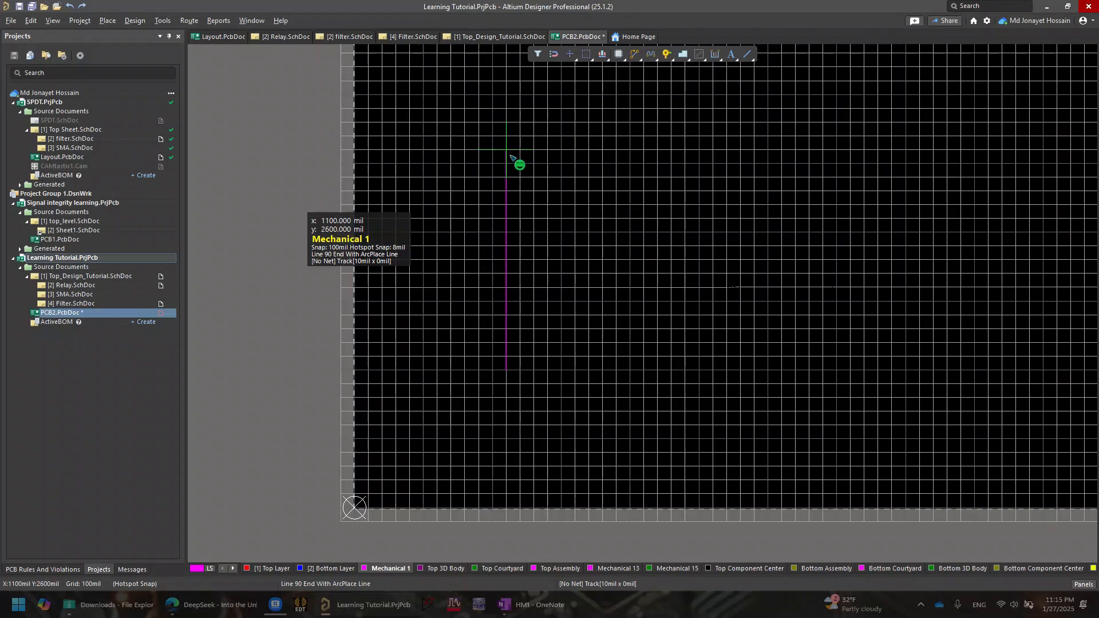
{"action": "left_click", "coordinate": [510, 155]}
{"action": "right_click", "coordinate": [510, 155]}
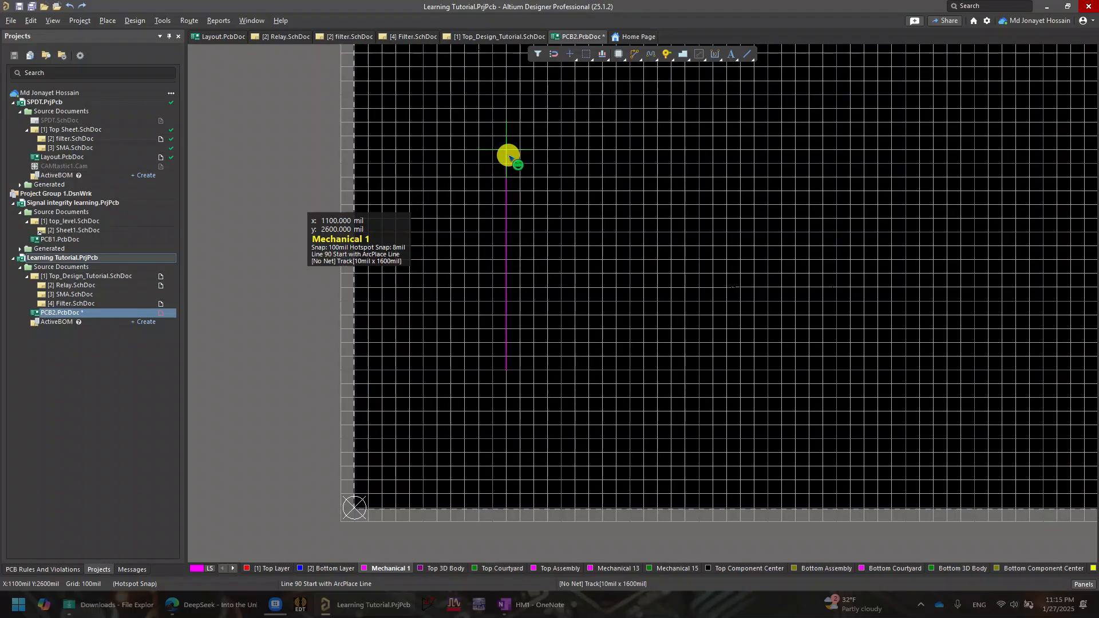
{"action": "right_click", "coordinate": [530, 160]}
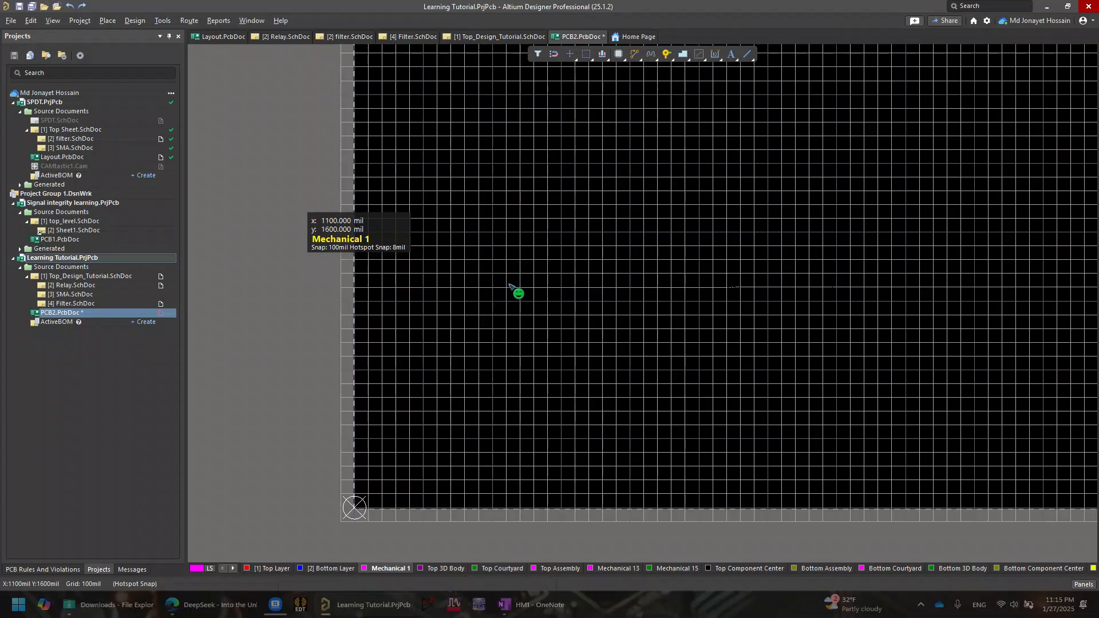
Draw a vertical line on Mechanical 1 from (800, 1400) mil to (800, 2600) mil
{"action": "left_click", "coordinate": [747, 54]}
{"action": "left_click", "coordinate": [465, 314]}
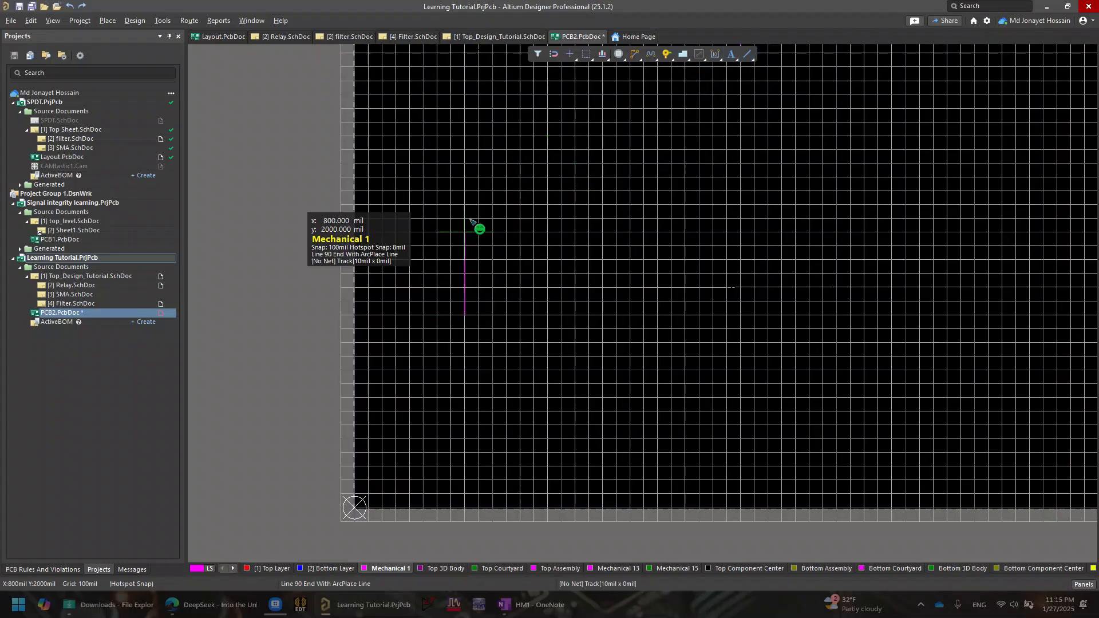
{"action": "left_click", "coordinate": [465, 144]}
{"action": "right_click", "coordinate": [461, 143]}
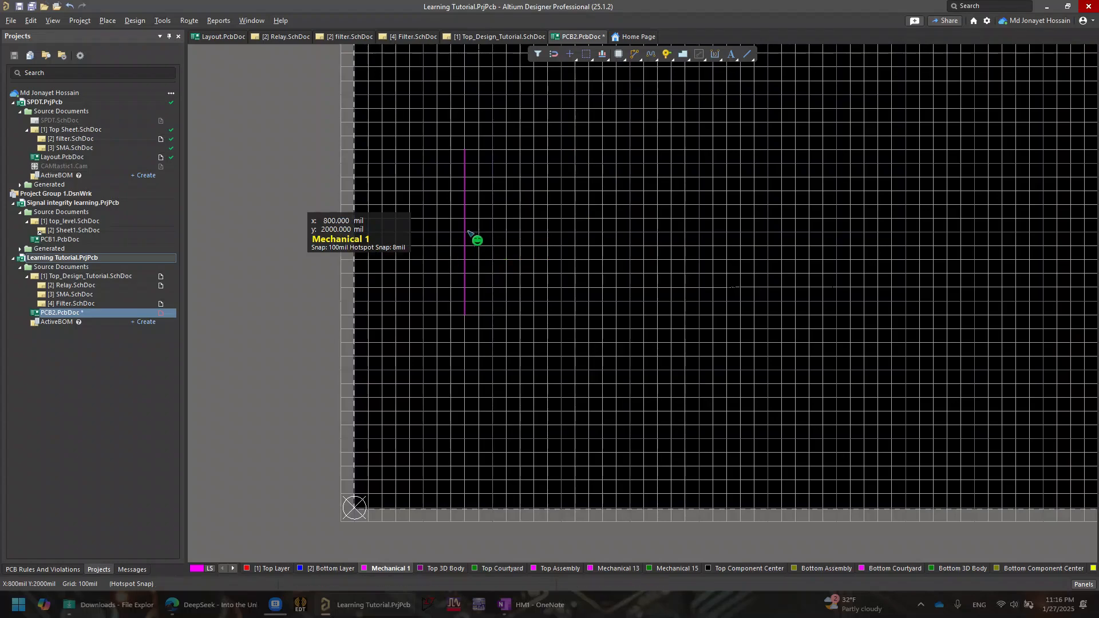
Examine the vertical line's track properties, including its expanded net information
{"action": "scroll", "coordinate": [471, 232], "scroll_direction": "up", "scroll_amount": 1, "text": "ctrl"}
{"action": "double_click", "coordinate": [465, 218]}
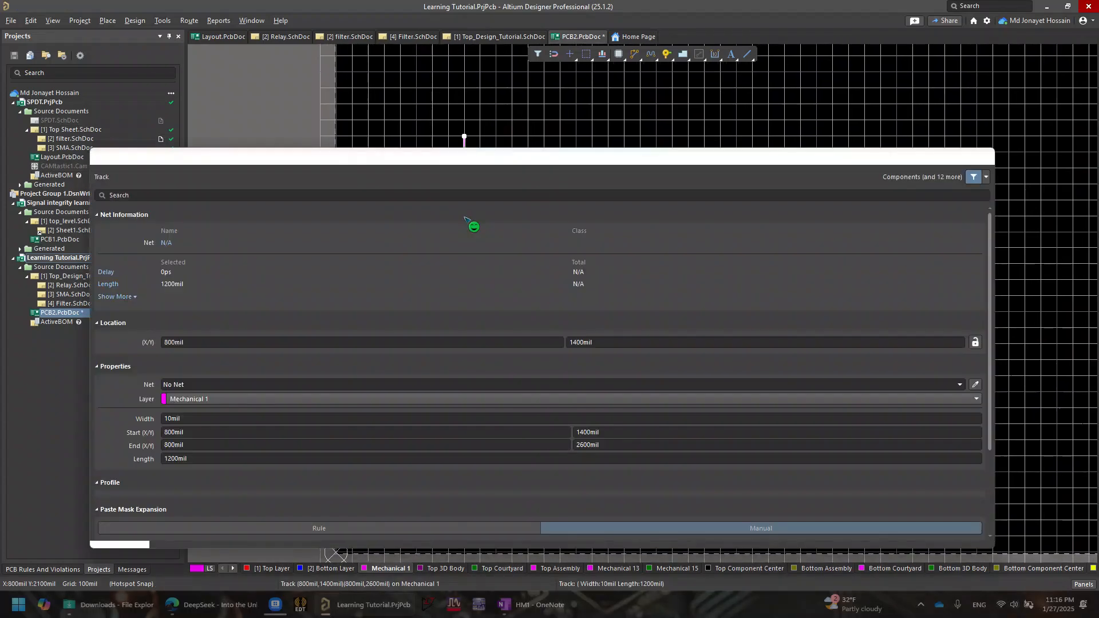
{"action": "scroll", "coordinate": [461, 427], "scroll_direction": "down", "scroll_amount": 1}
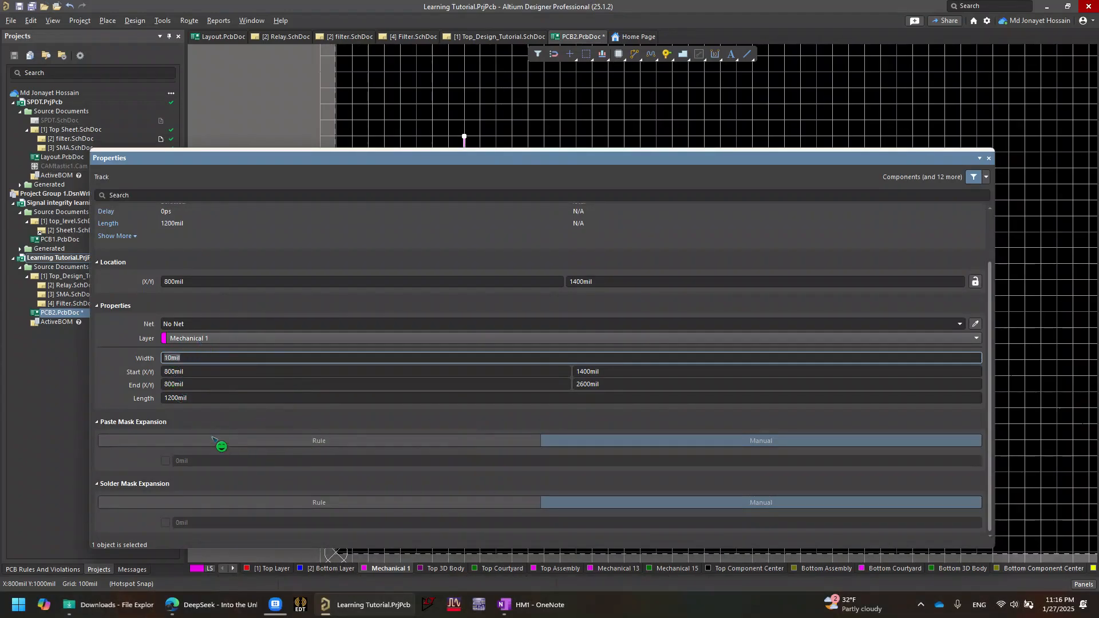
{"action": "scroll", "coordinate": [286, 360], "scroll_direction": "up", "scroll_amount": 3}
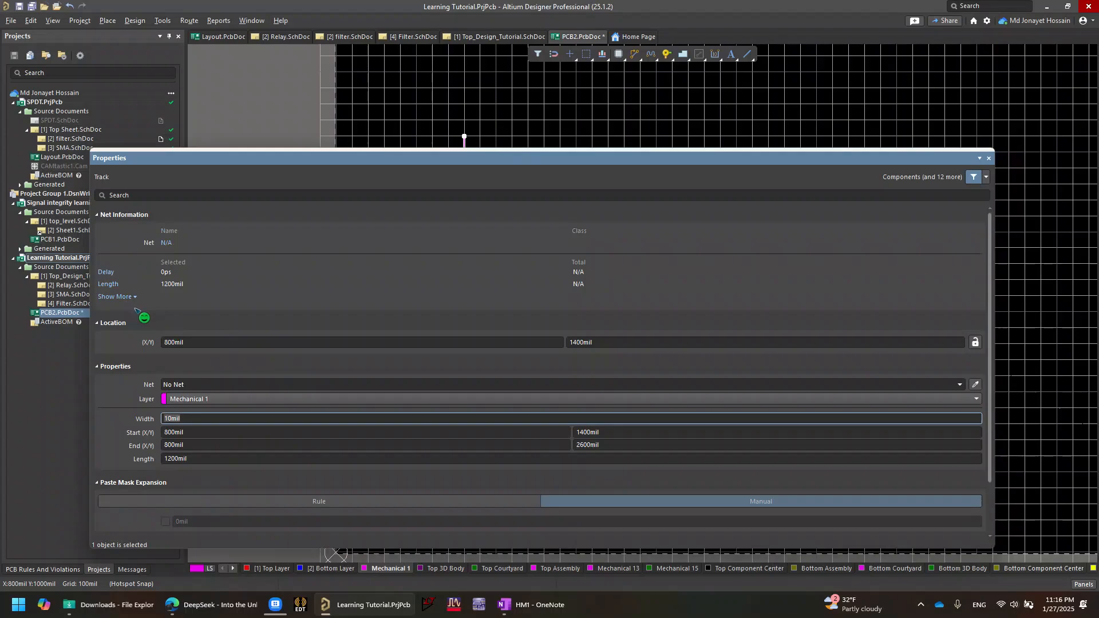
{"action": "left_click", "coordinate": [131, 297]}
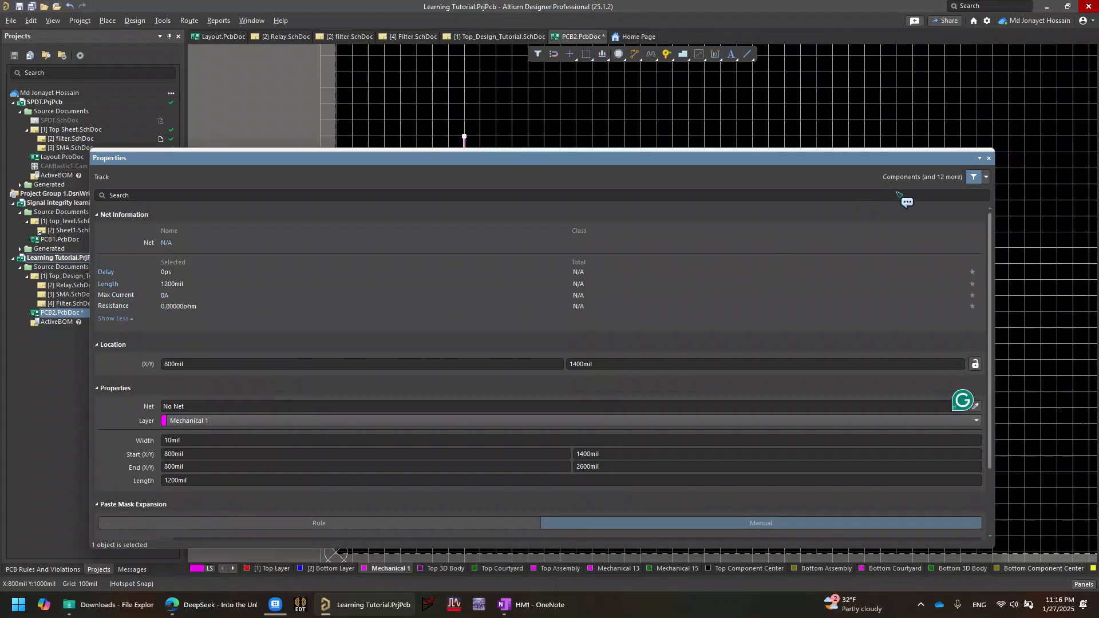
{"action": "left_click", "coordinate": [989, 158]}
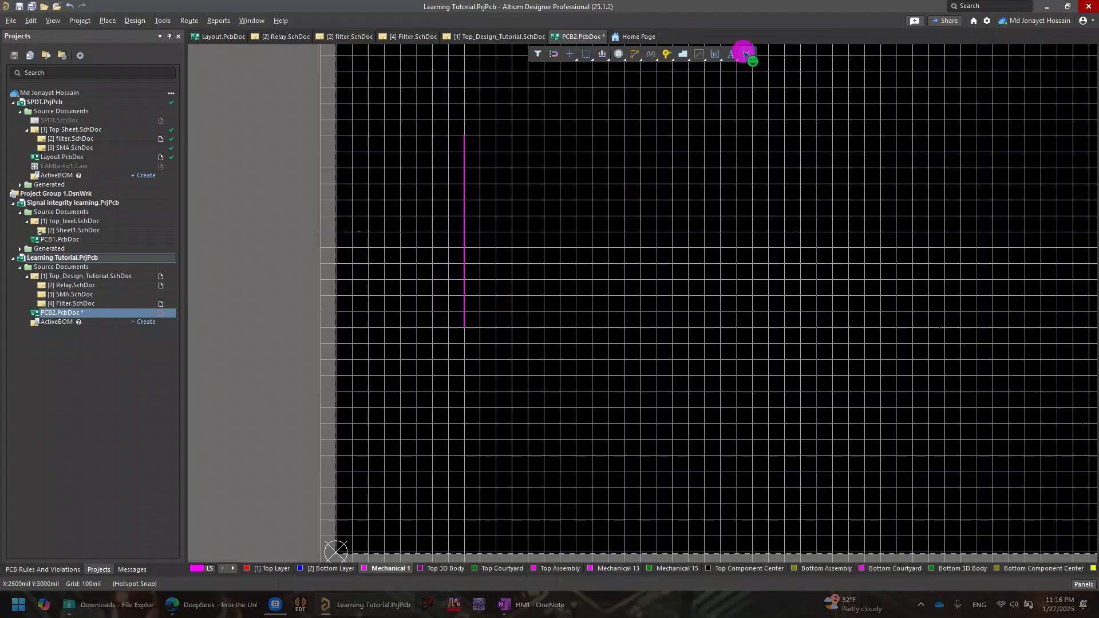
Draw a second line from (1200, 1400) mil, cycling through the corner styles, and end it near (1700, 2400) mil with a 90-degree arc corner
{"action": "left_click", "coordinate": [528, 328]}
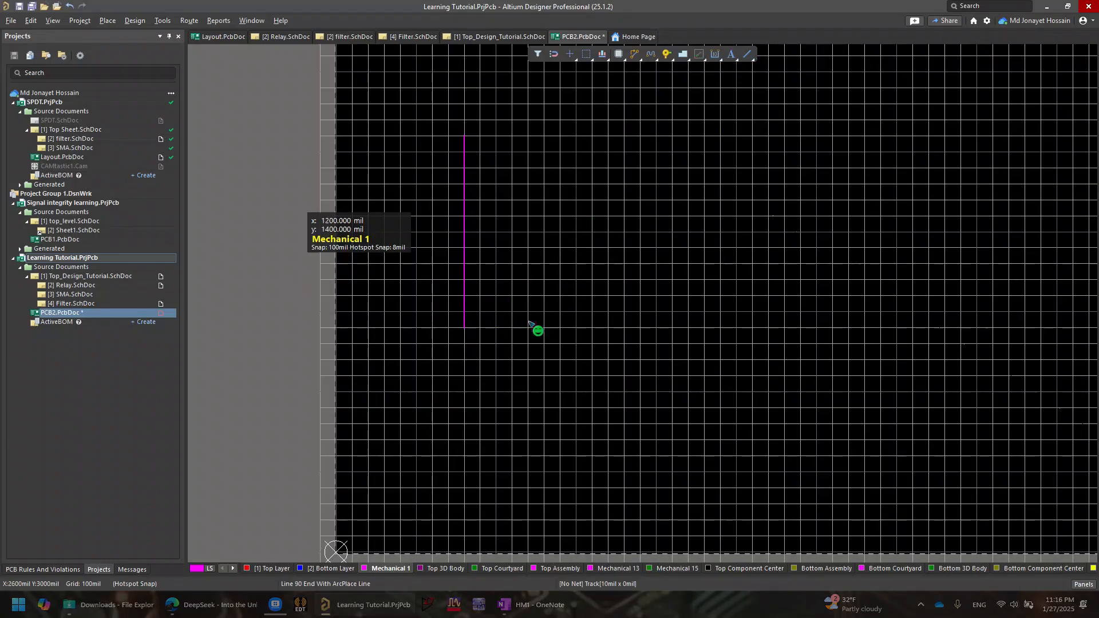
{"action": "left_click", "coordinate": [528, 169]}
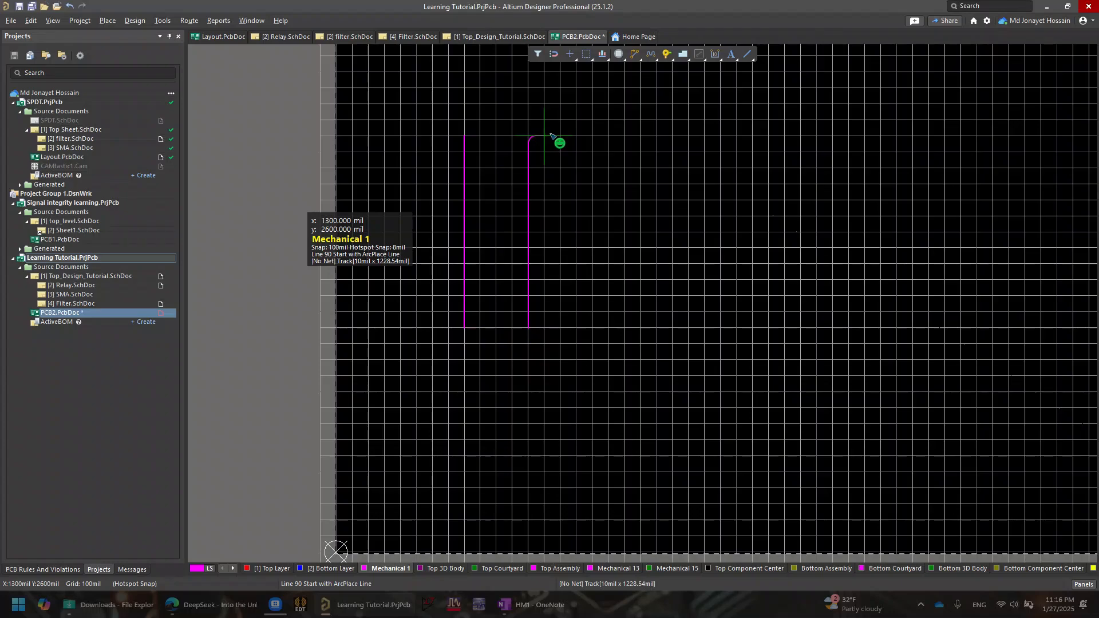
{"action": "key", "text": "shift+space"}
{"action": "key", "text": "shift+space"}
{"action": "key", "text": "shift+space"}
{"action": "key", "text": "shift+space"}
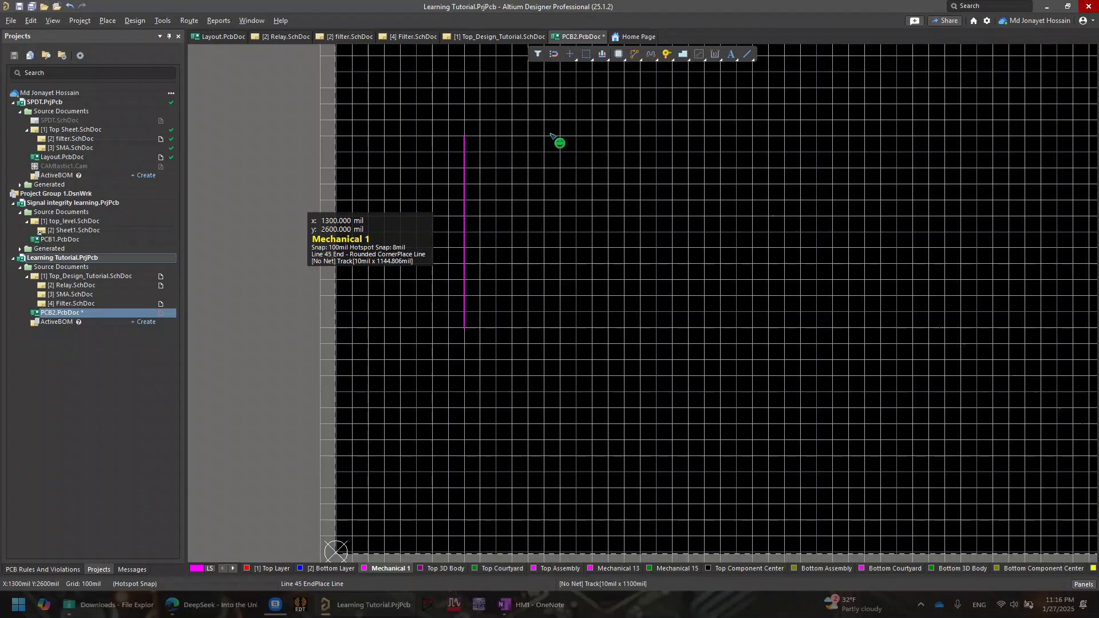
{"action": "key", "text": "shift+space"}
{"action": "key", "text": "shift+space"}
{"action": "key", "text": "shift+space"}
{"action": "key", "text": "shift+space"}
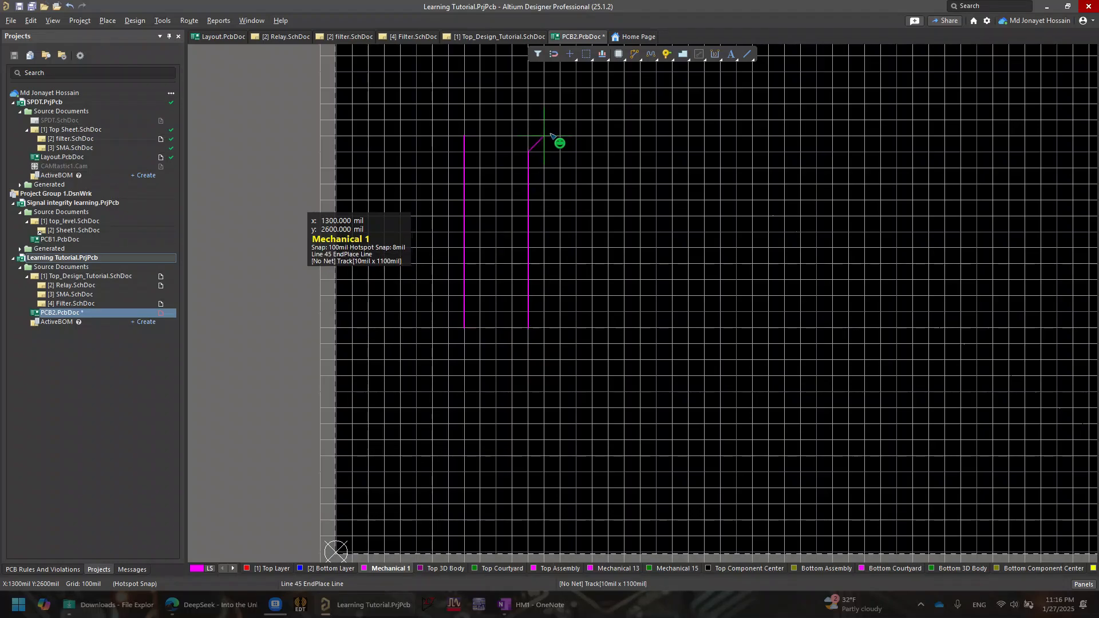
{"action": "key", "text": "shift+space"}
{"action": "key", "text": "shift+space"}
{"action": "key", "text": "shift+space"}
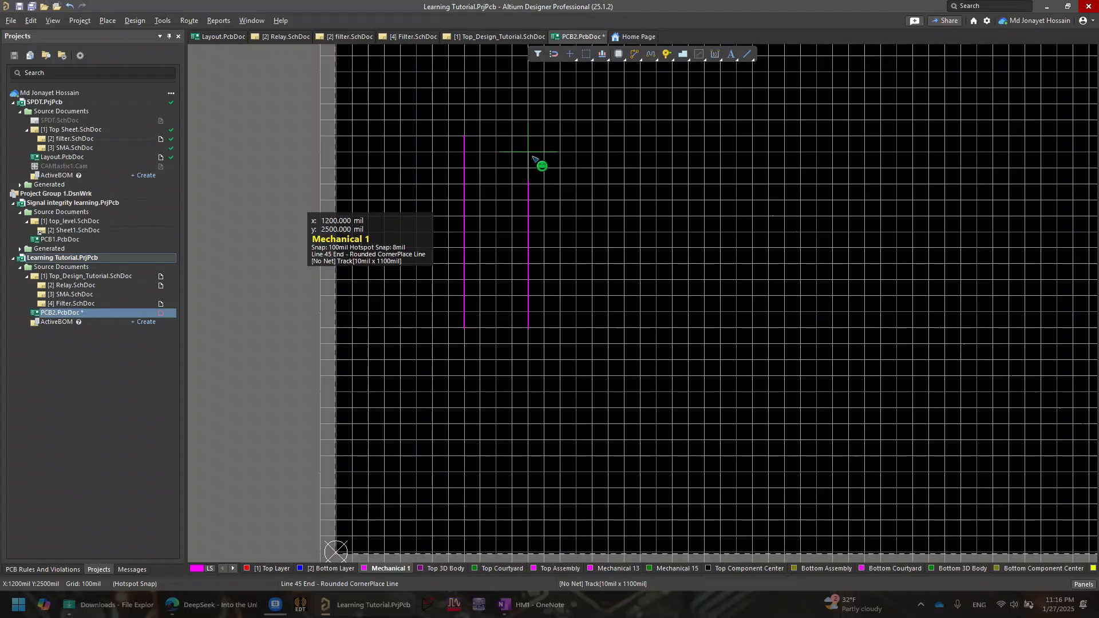
{"action": "key", "text": "shift+space"}
{"action": "key", "text": "shift+space"}
{"action": "key", "text": "shift+space"}
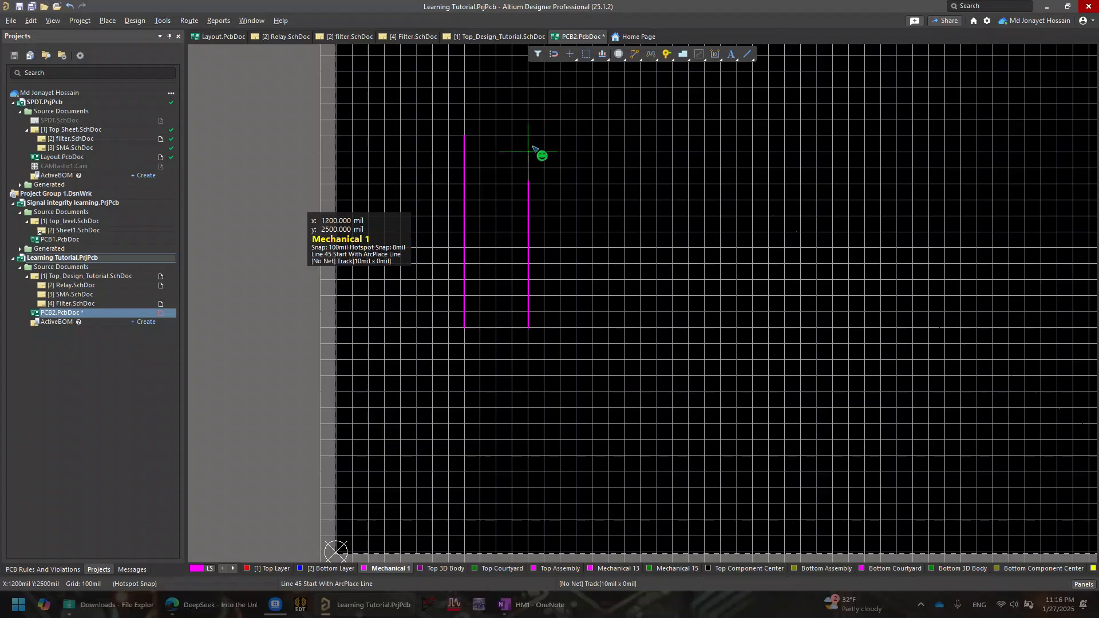
{"action": "key", "text": "shift+space"}
{"action": "key", "text": "shift+space"}
{"action": "key", "text": "shift+space"}
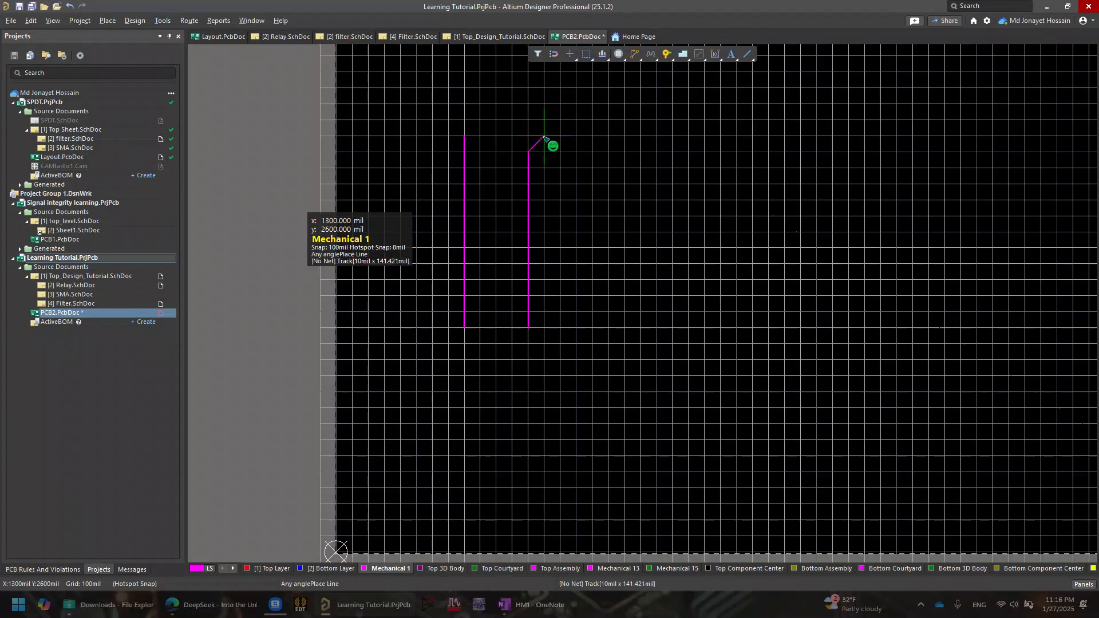
{"action": "key", "text": "shift+space"}
{"action": "key", "text": "shift+space"}
{"action": "key", "text": "shift+space"}
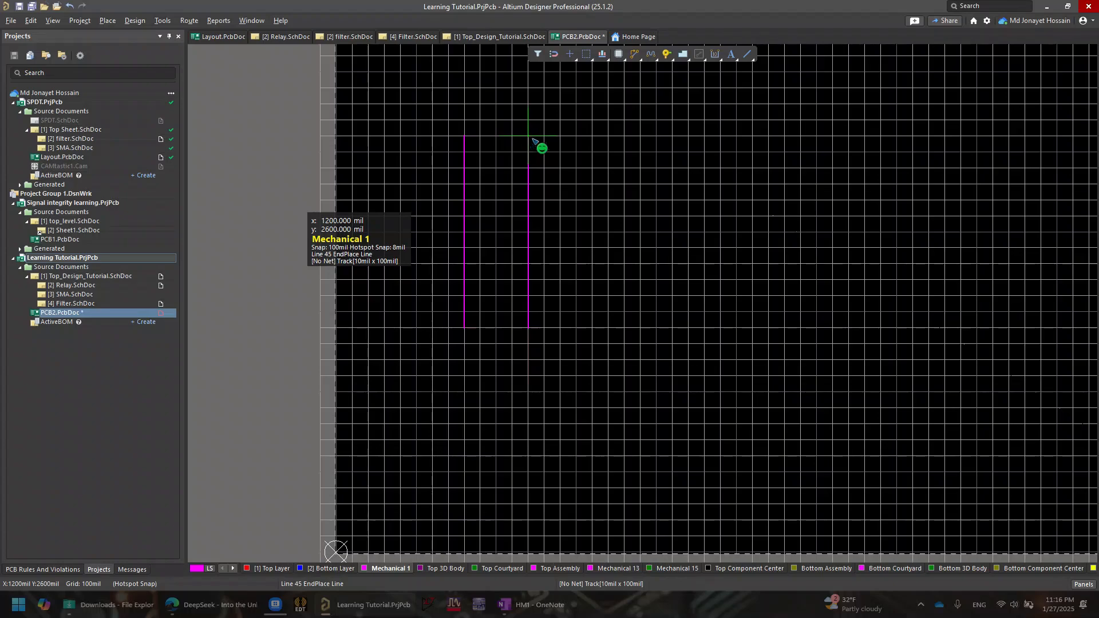
{"action": "key", "text": "shift+space"}
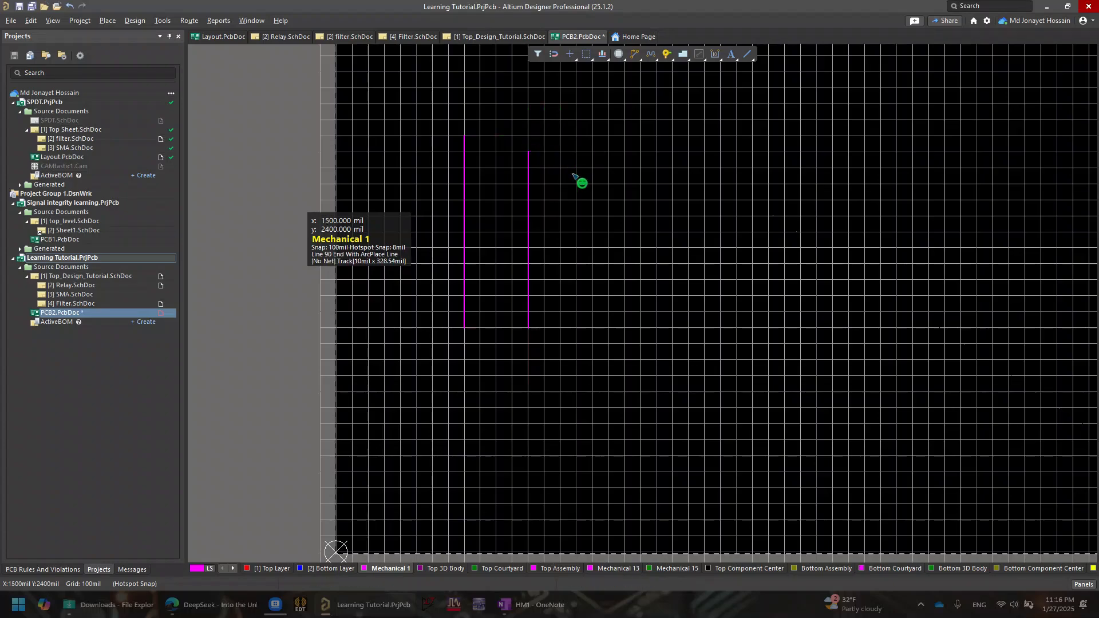
{"action": "key", "text": "shift+space"}
{"action": "key", "text": "shift+space"}
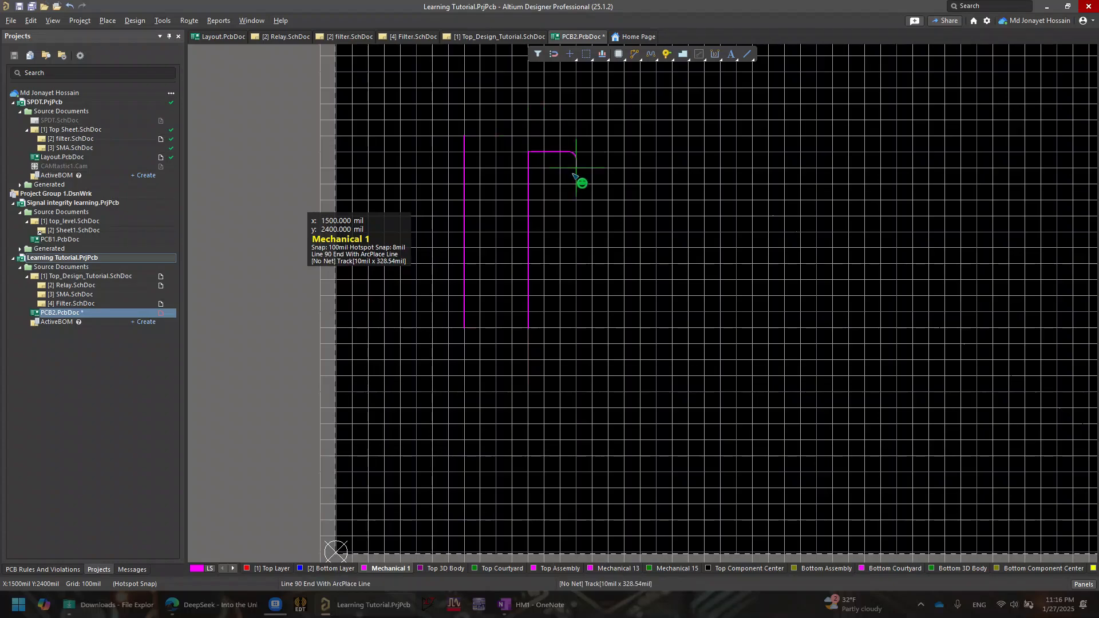
{"action": "right_click", "coordinate": [608, 174]}
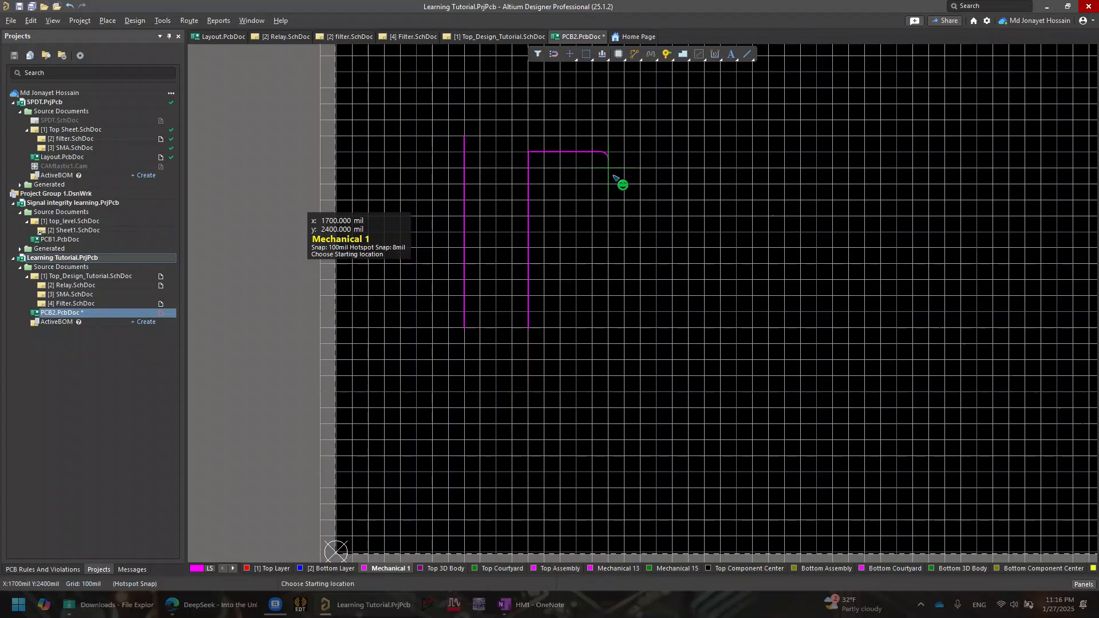
Examine the corner arc's width, radius and start and end angles in its properties
{"action": "scroll", "coordinate": [610, 172], "scroll_direction": "up", "scroll_amount": 1, "text": "ctrl"}
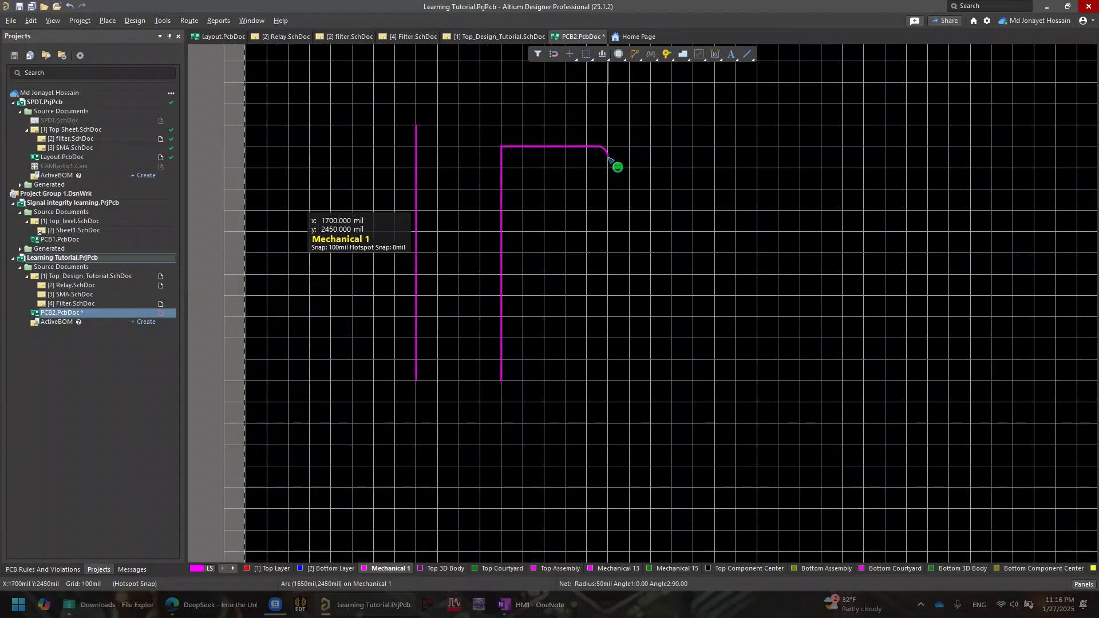
{"action": "double_click", "coordinate": [607, 155]}
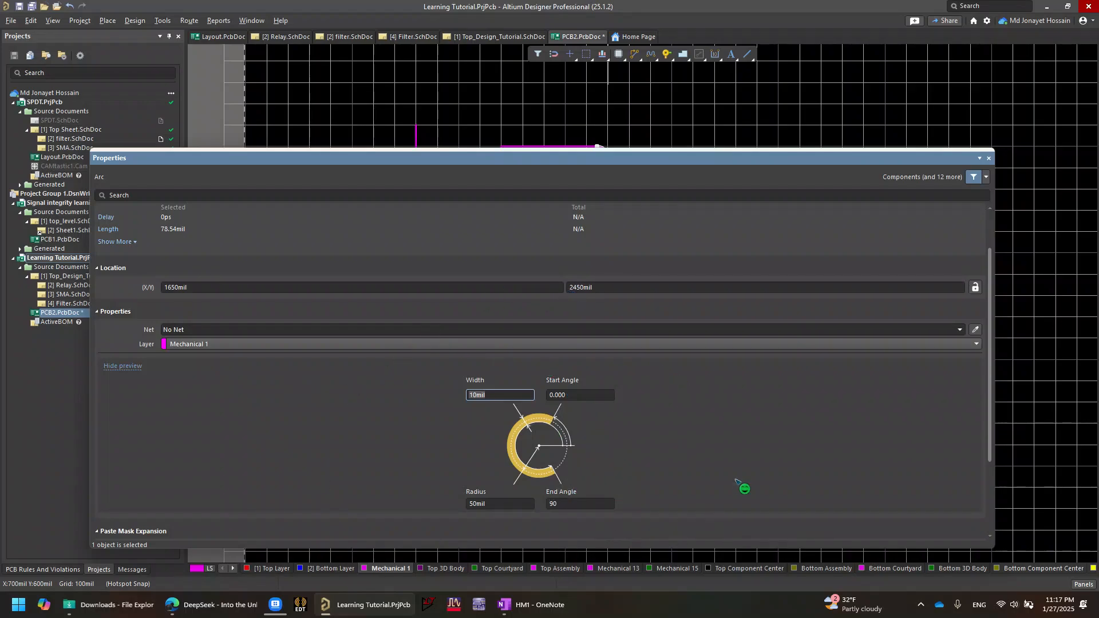
{"action": "left_click", "coordinate": [989, 158]}
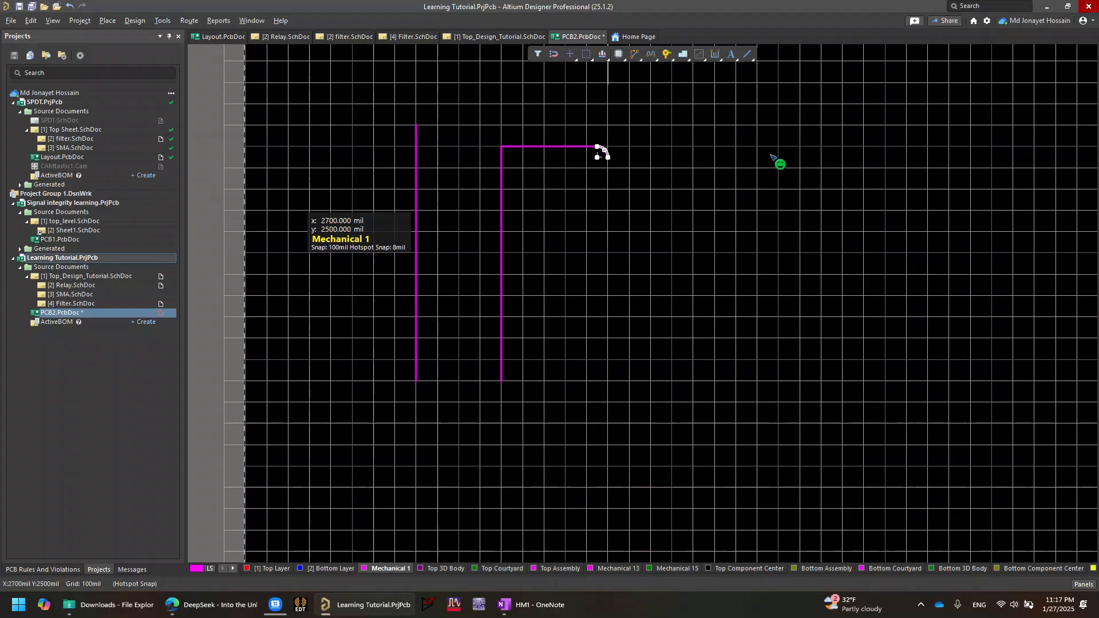
Delete the second line with its arc corner and the remaining vertical line from the board
{"action": "left_click", "coordinate": [628, 175]}
{"action": "left_click_drag", "start_coordinate": [475, 135], "coordinate": [767, 450]}
{"action": "key", "text": "Delete"}
{"action": "scroll", "coordinate": [651, 368], "scroll_direction": "down", "scroll_amount": 4, "text": "ctrl"}
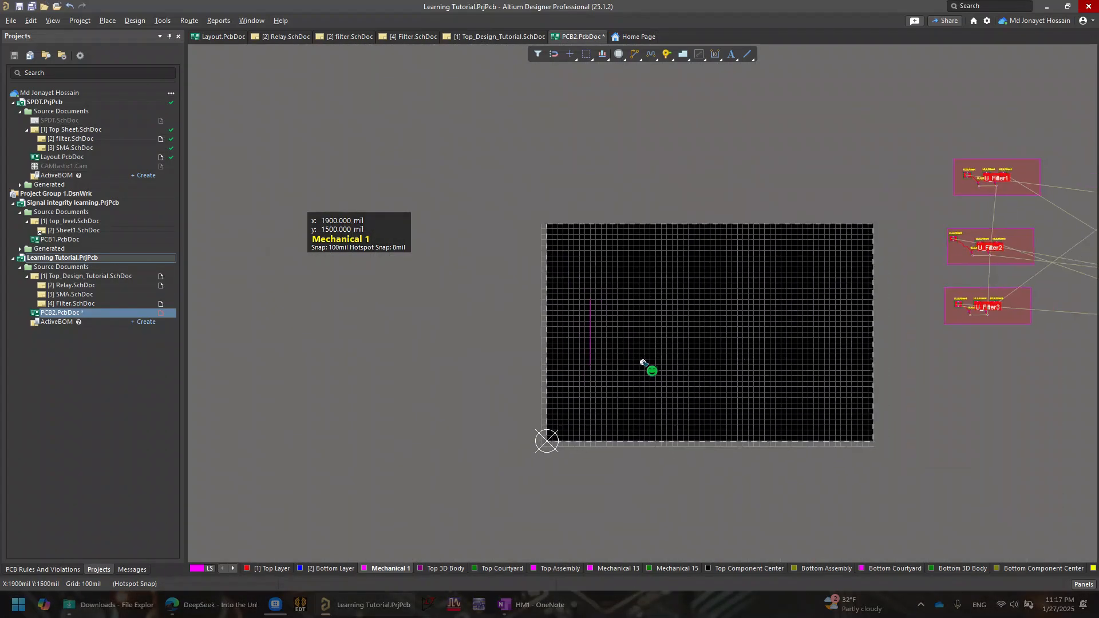
{"action": "scroll", "coordinate": [650, 368], "scroll_direction": "up", "scroll_amount": 2, "text": "ctrl"}
{"action": "left_click_drag", "start_coordinate": [516, 241], "coordinate": [596, 378]}
{"action": "key", "text": "Delete"}
Examine the empty gridded board area and the component rooms beside it
{"action": "scroll", "coordinate": [597, 378], "scroll_direction": "up", "scroll_amount": 2, "text": "ctrl"}
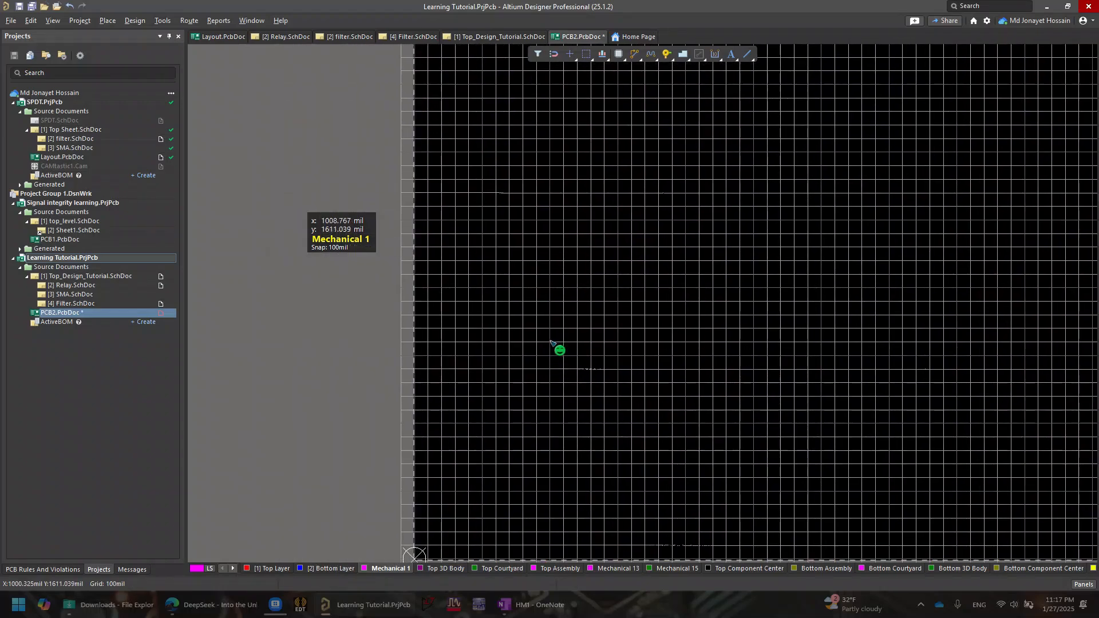
{"action": "scroll", "coordinate": [551, 345], "scroll_direction": "down", "scroll_amount": 2, "text": "ctrl"}
{"action": "scroll", "coordinate": [552, 345], "scroll_direction": "up", "scroll_amount": 1, "text": "ctrl"}
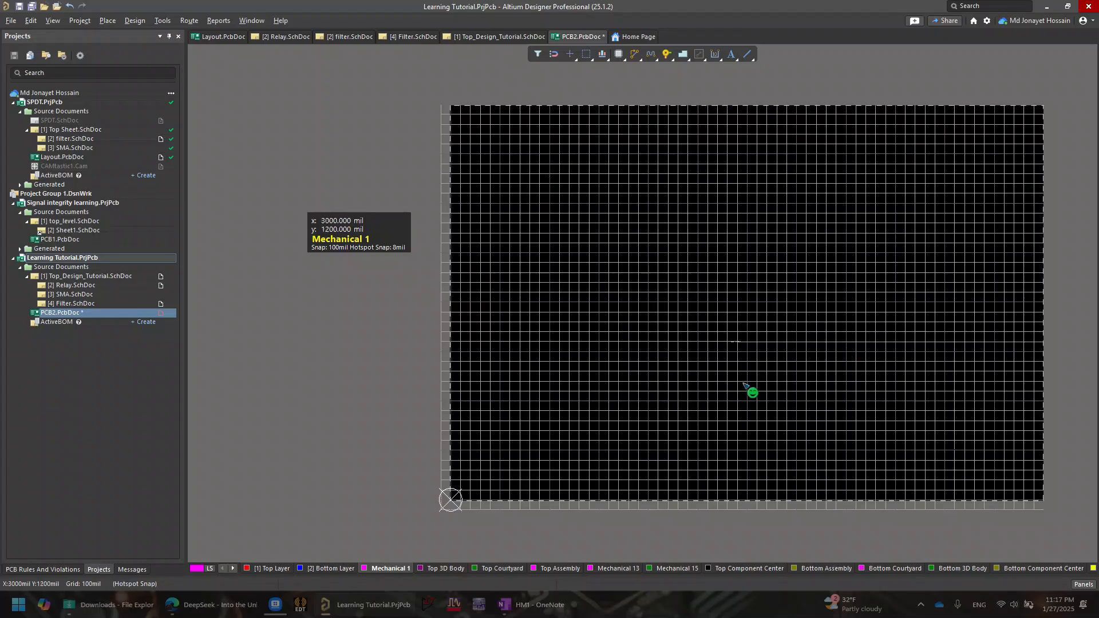
{"action": "right_click_drag", "start_coordinate": [1082, 237], "coordinate": [517, 356]}
{"action": "scroll", "coordinate": [591, 333], "scroll_direction": "down", "scroll_amount": 1, "text": "ctrl"}
{"action": "mouse_move", "coordinate": [591, 333]}
{"action": "right_mouse_down"}
{"action": "mouse_move", "coordinate": [564, 335]}
{"action": "mouse_move", "coordinate": [880, 305]}
{"action": "right_mouse_up"}
{"action": "right_click_drag", "start_coordinate": [529, 344], "coordinate": [741, 322]}
{"action": "scroll", "coordinate": [682, 322], "scroll_direction": "up", "scroll_amount": 3, "text": "ctrl"}
{"action": "right_click_drag", "start_coordinate": [646, 436], "coordinate": [619, 363]}
{"action": "scroll", "coordinate": [689, 269], "scroll_direction": "down", "scroll_amount": 3, "text": "ctrl"}
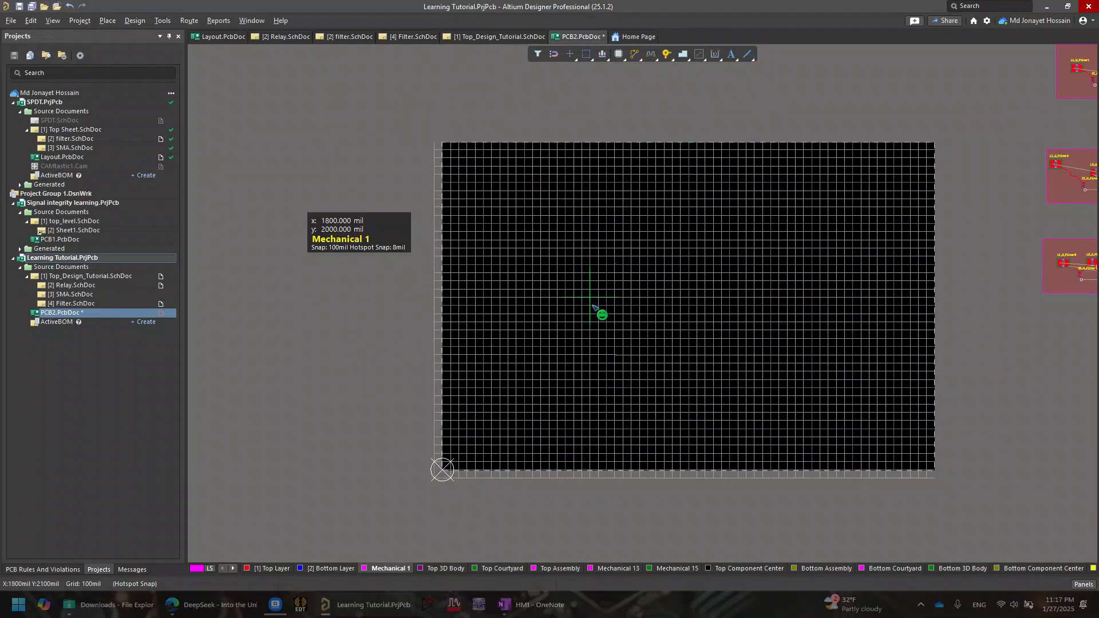
{"action": "scroll", "coordinate": [604, 365], "scroll_direction": "up", "scroll_amount": 3, "text": "ctrl"}
{"action": "scroll", "coordinate": [599, 365], "scroll_direction": "down", "scroll_amount": 2, "text": "ctrl"}
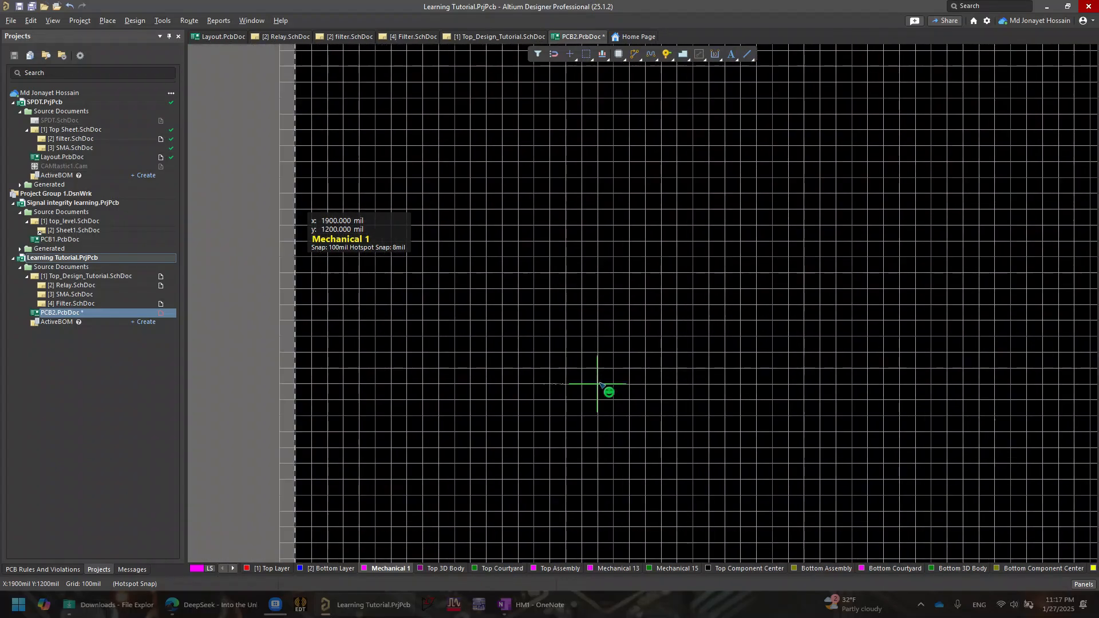
Draw a rectangular outline with 90-degree arc corners on Mechanical 1, starting at (1800, 1000) mil and spanning x 1800–3100 mil, y 900–2500 mil
{"action": "left_click", "coordinate": [581, 416]}
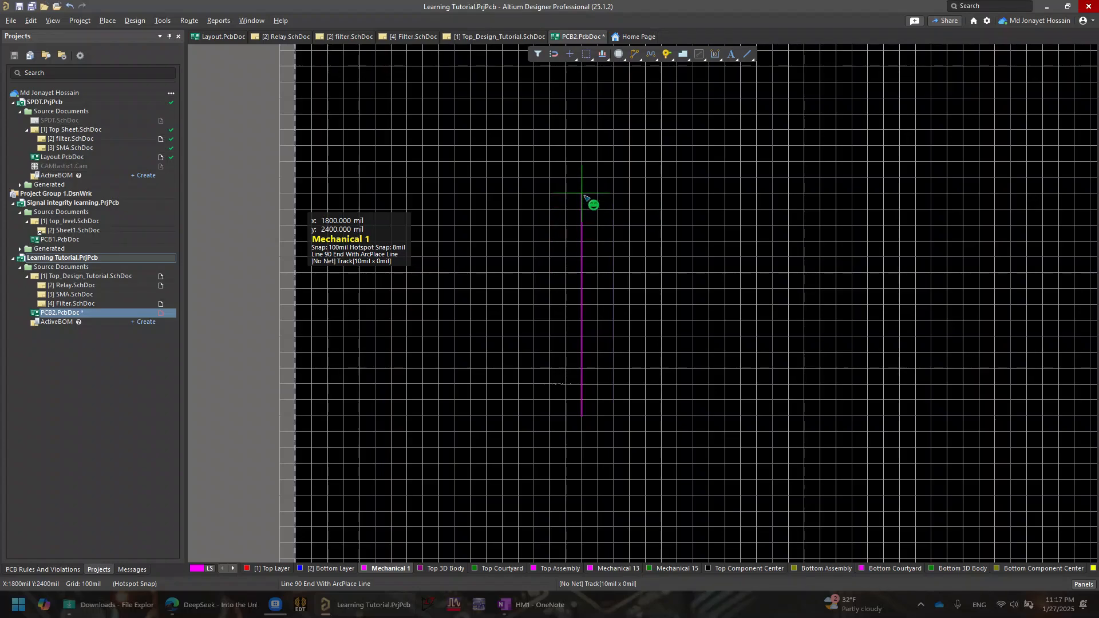
{"action": "left_click", "coordinate": [583, 195]}
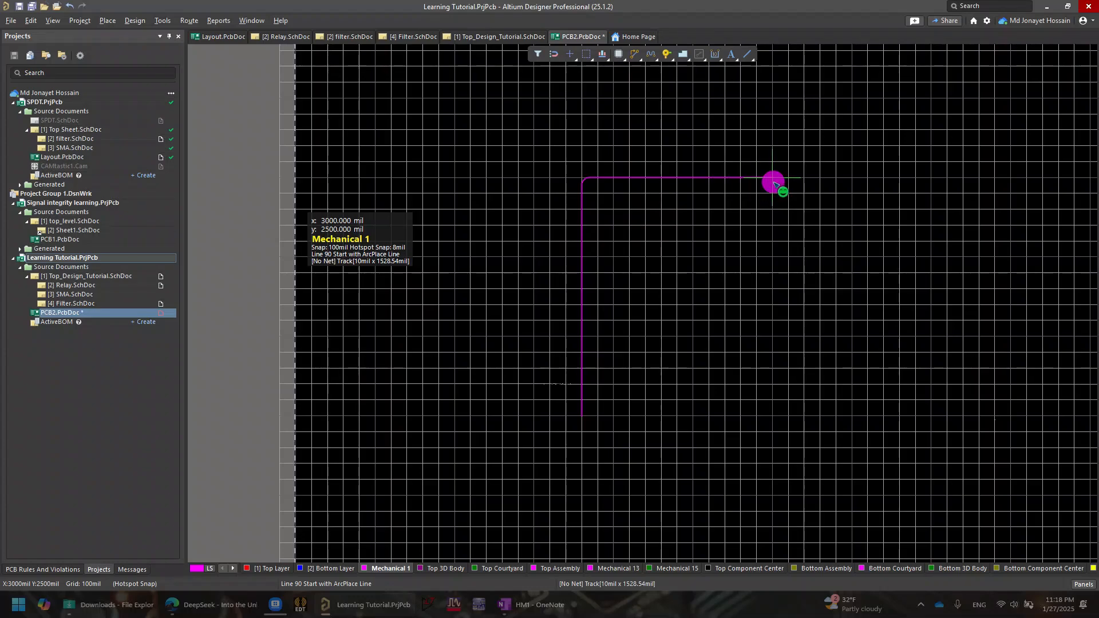
{"action": "key", "text": "space"}
{"action": "left_click", "coordinate": [788, 192]}
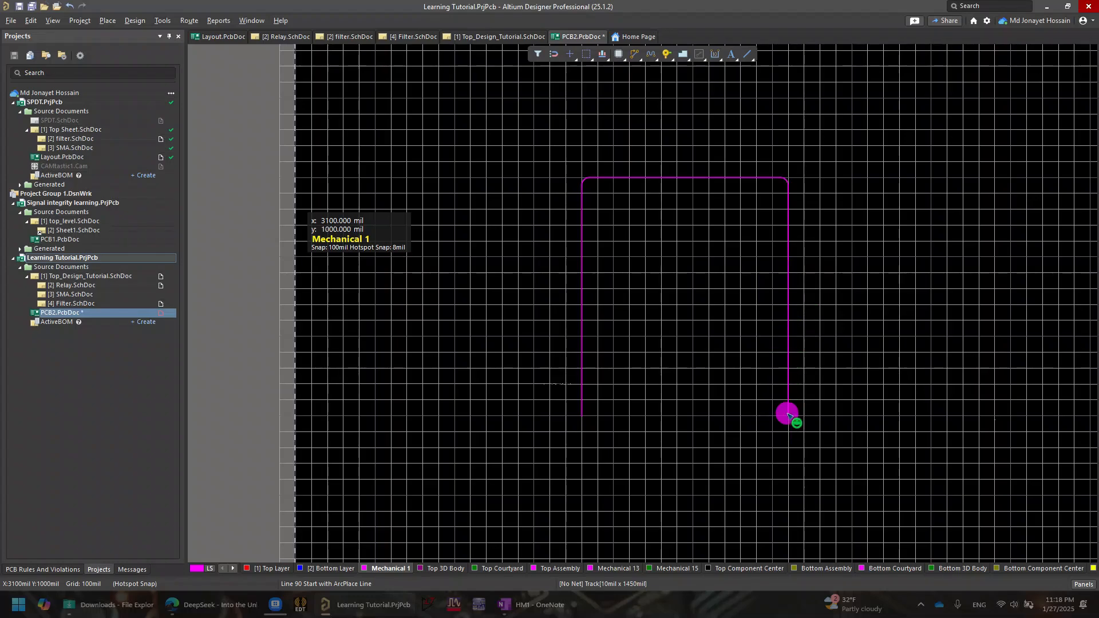
{"action": "key", "text": "space"}
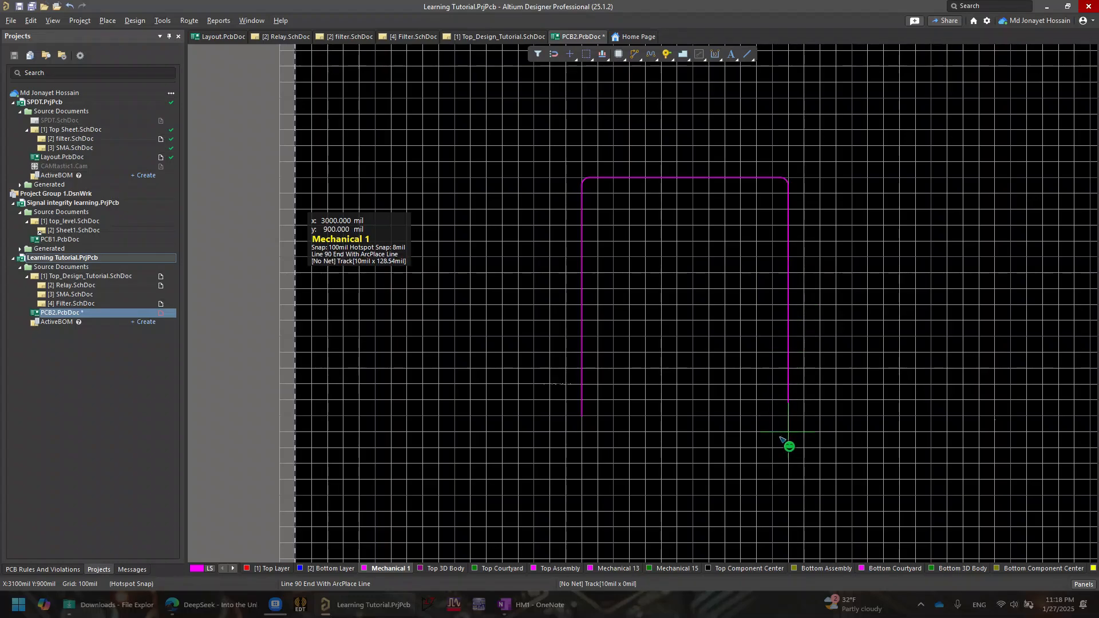
{"action": "left_click", "coordinate": [789, 422]}
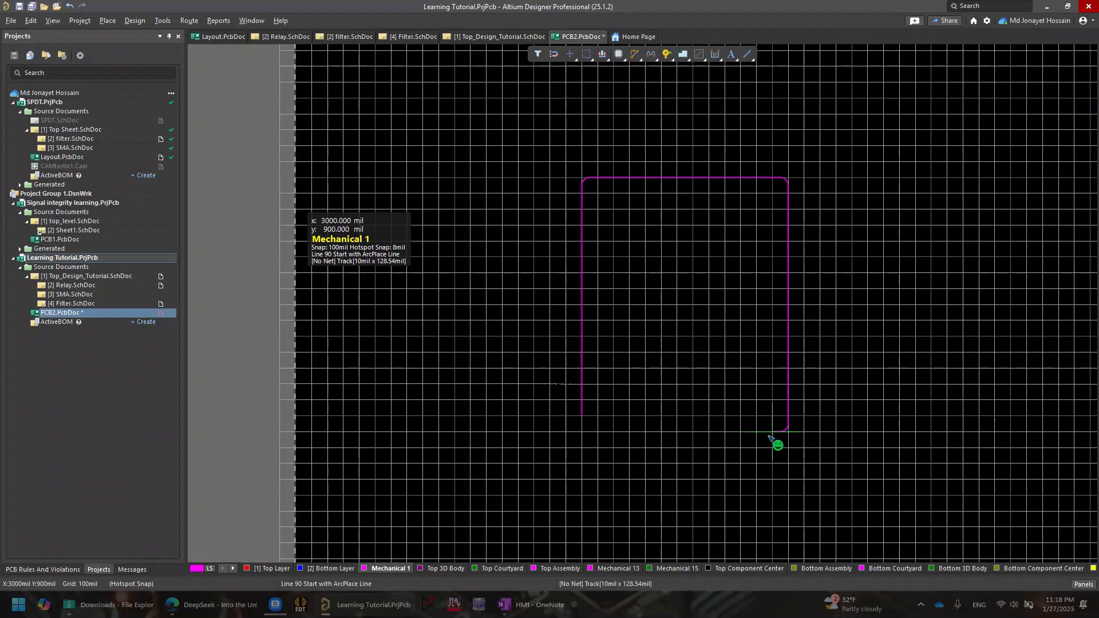
{"action": "key", "text": "space"}
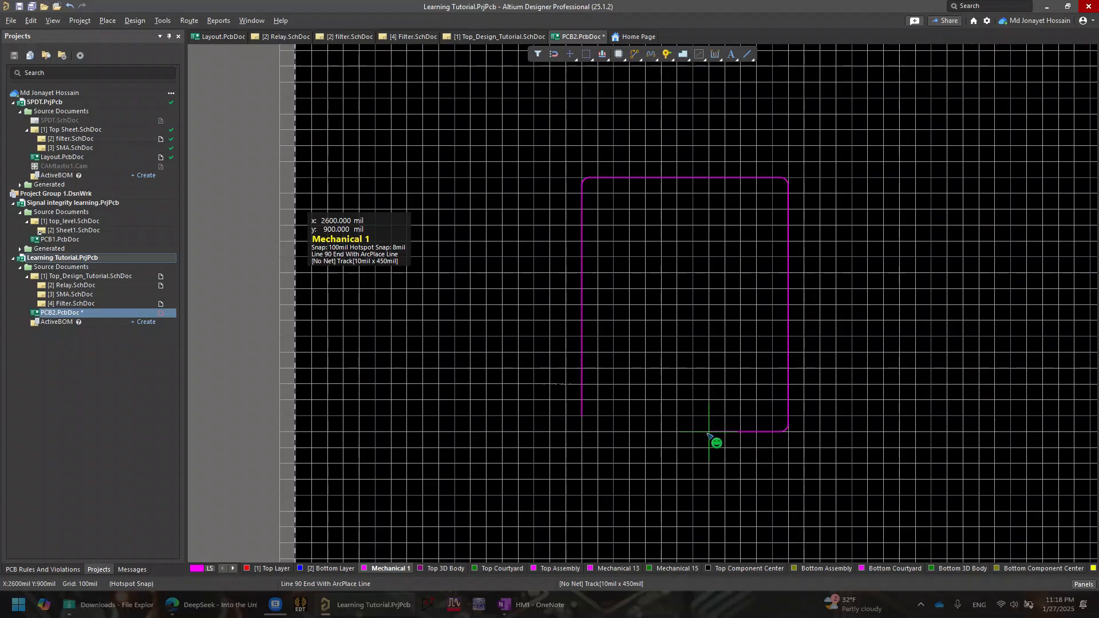
{"action": "left_click", "coordinate": [592, 422]}
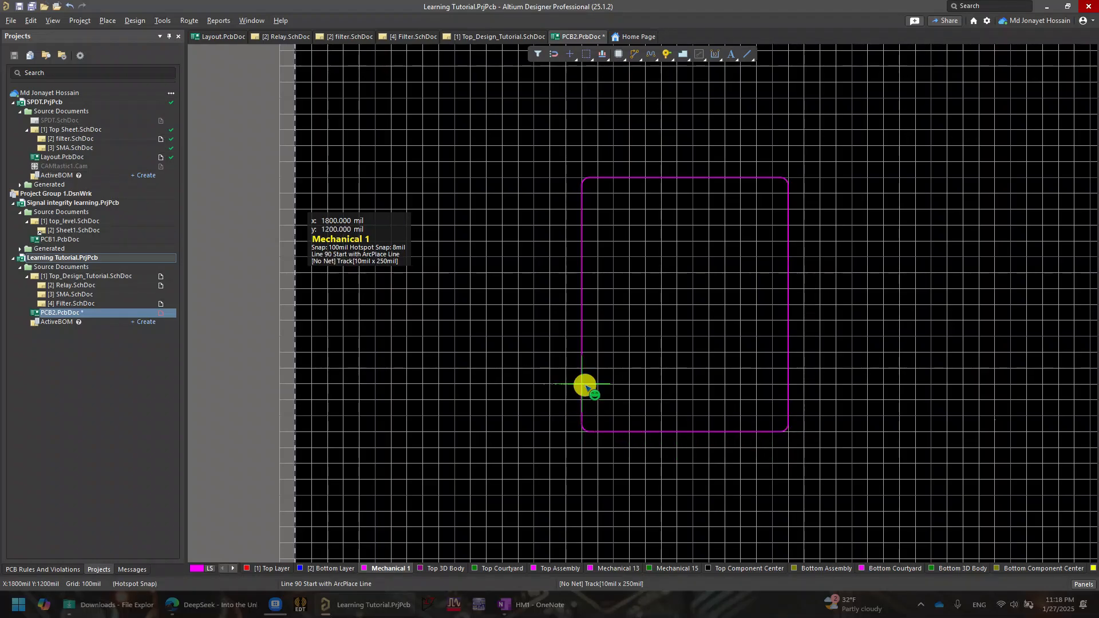
Close the gap above the outline's lower-left arc with a short vertical line at x 1800 mil and end line placement
{"action": "right_click", "coordinate": [586, 387]}
{"action": "scroll", "coordinate": [578, 422], "scroll_direction": "up", "scroll_amount": 5, "text": "ctrl"}
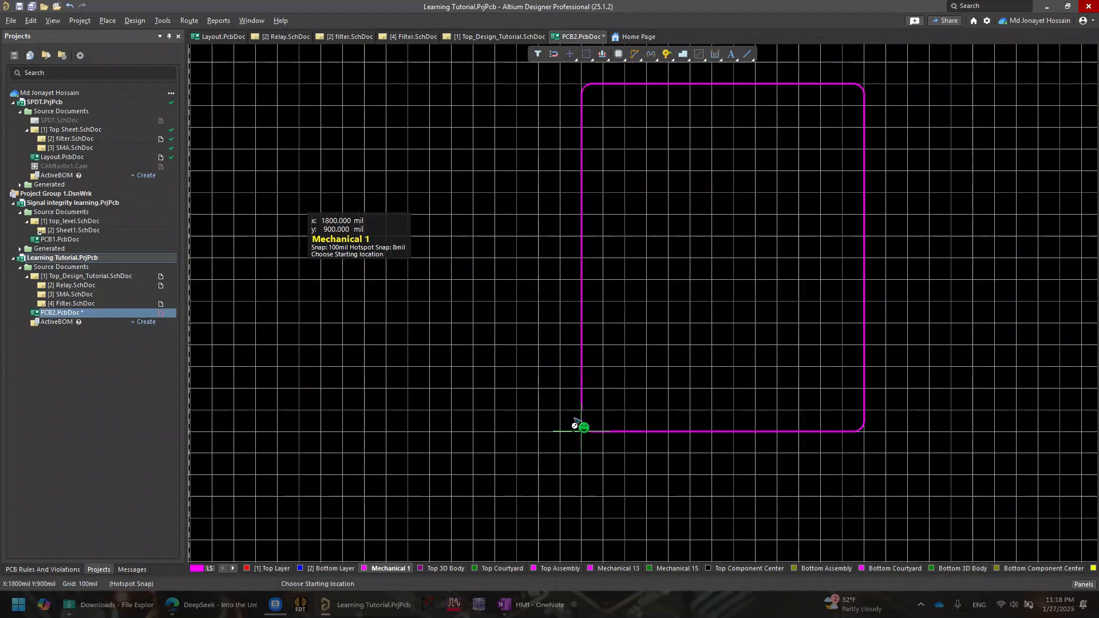
{"action": "left_click", "coordinate": [582, 400]}
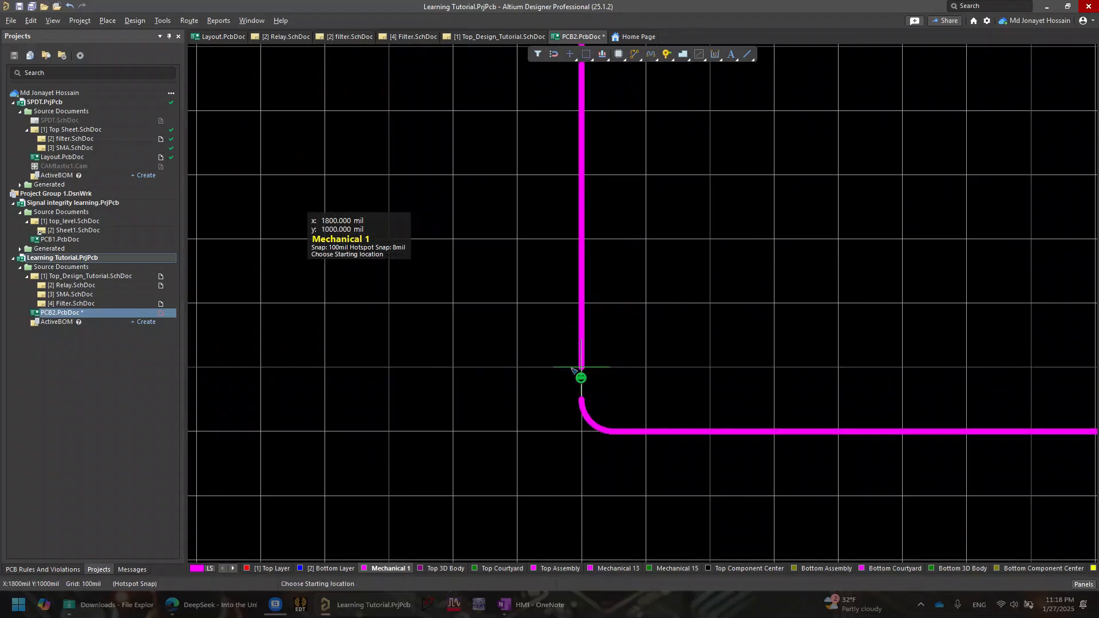
{"action": "key", "text": "Escape"}
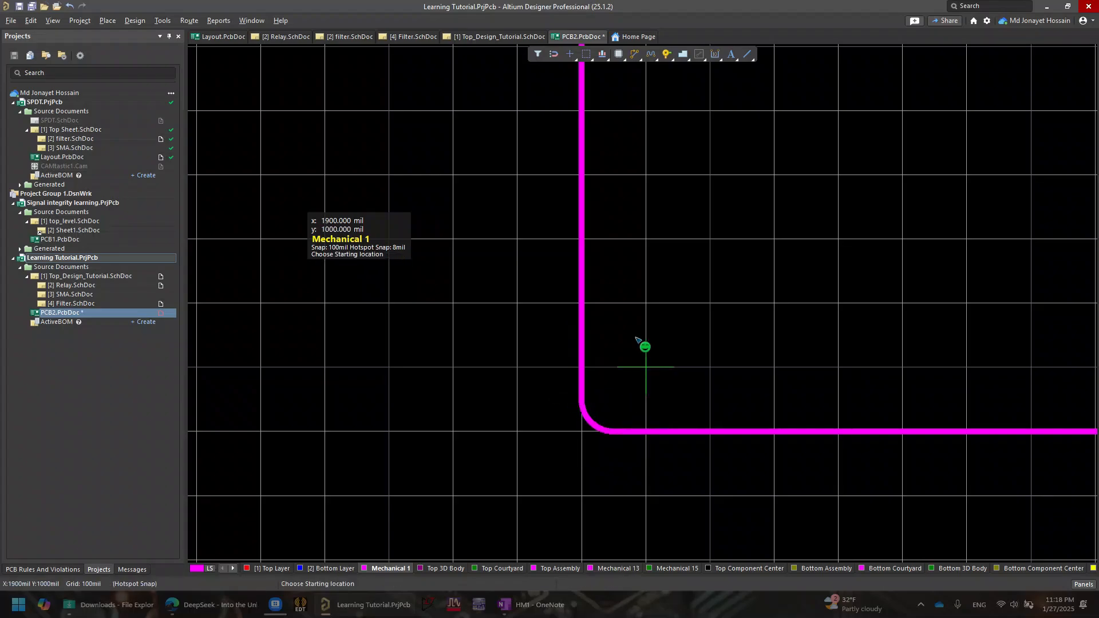
{"action": "key", "text": "Escape"}
Define a board cutout along the drawn outline, using 90/90 arc corners with a 100 mil radius
{"action": "scroll", "coordinate": [722, 209], "scroll_direction": "down", "scroll_amount": 5, "text": "ctrl"}
{"action": "scroll", "coordinate": [771, 212], "scroll_direction": "up", "scroll_amount": 2, "text": "ctrl"}
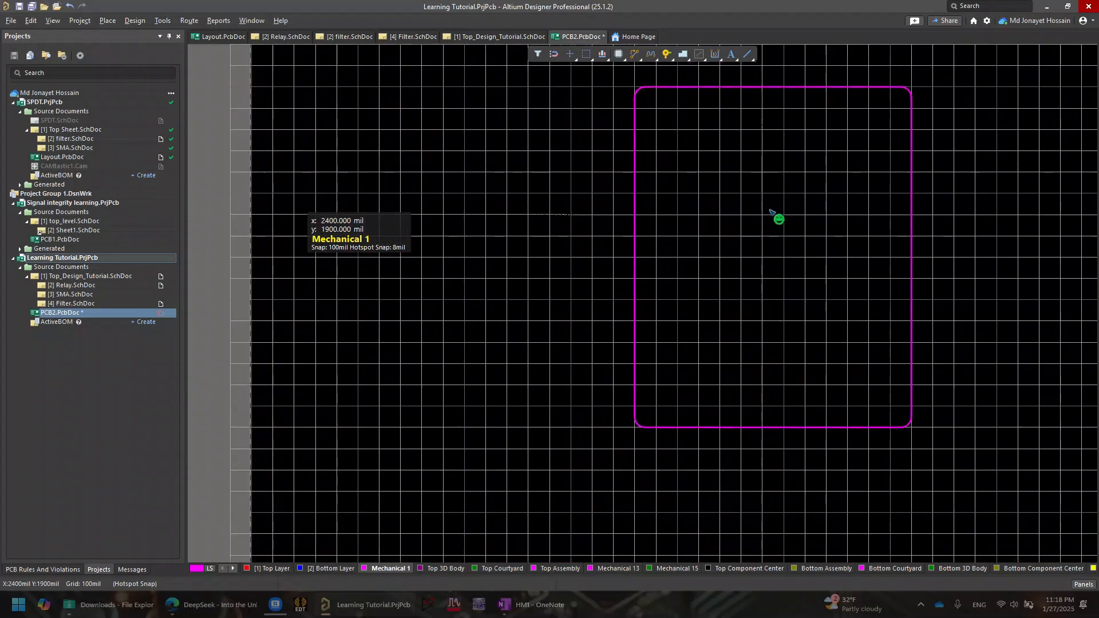
{"action": "right_click_drag", "start_coordinate": [809, 230], "coordinate": [822, 262]}
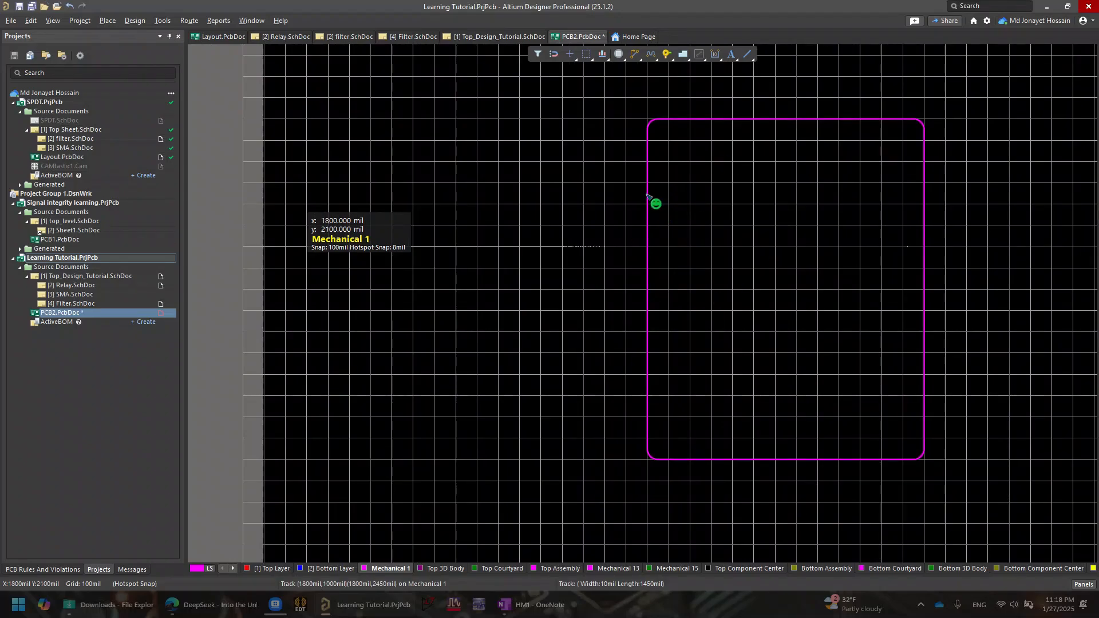
{"action": "scroll", "coordinate": [658, 204], "scroll_direction": "down", "scroll_amount": 4, "text": "ctrl"}
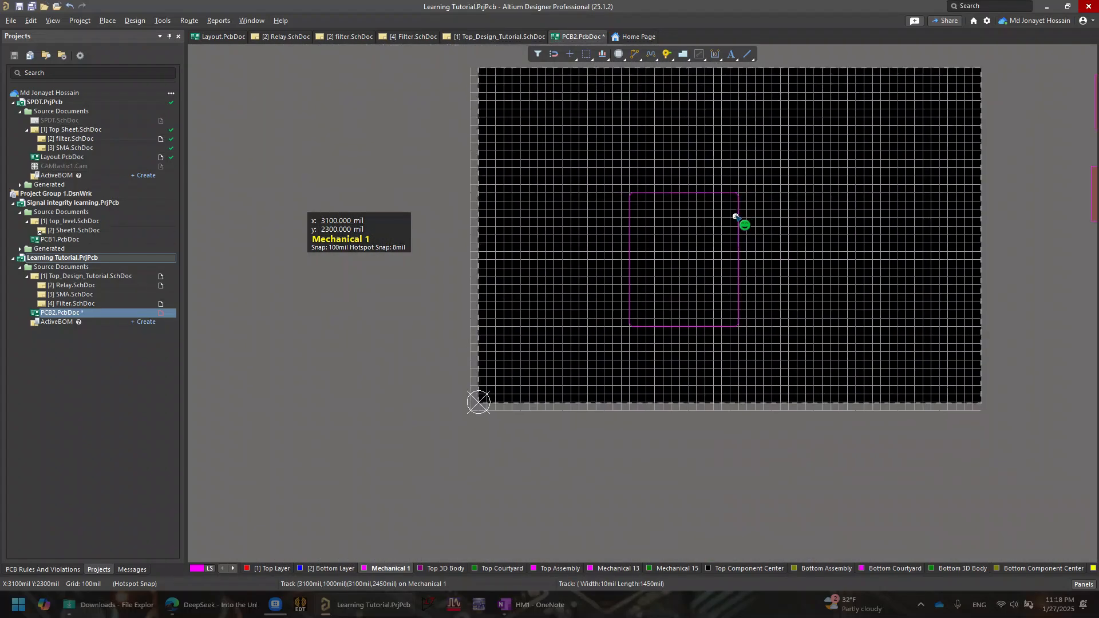
{"action": "right_click_drag", "start_coordinate": [735, 217], "coordinate": [737, 183]}
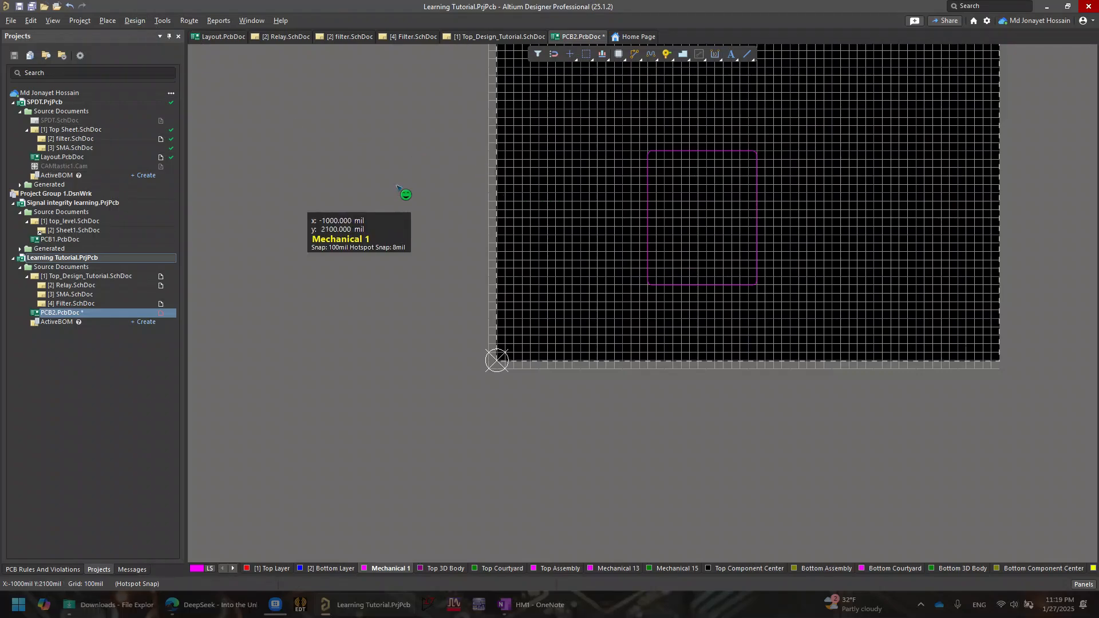
{"action": "left_click", "coordinate": [143, 20]}
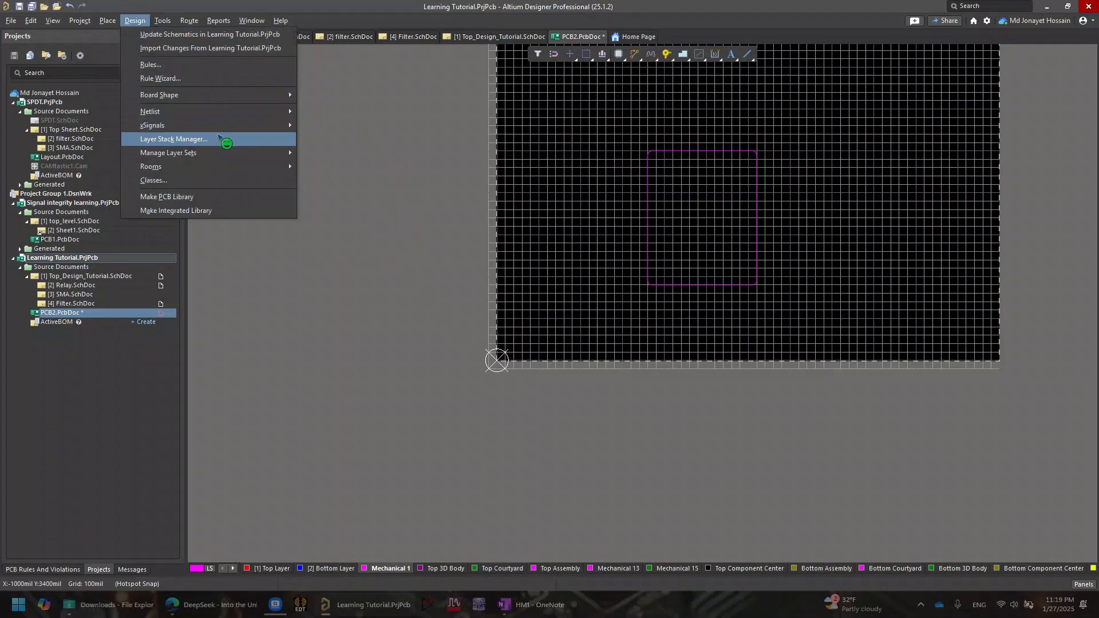
{"action": "mouse_move", "coordinate": [244, 94]}
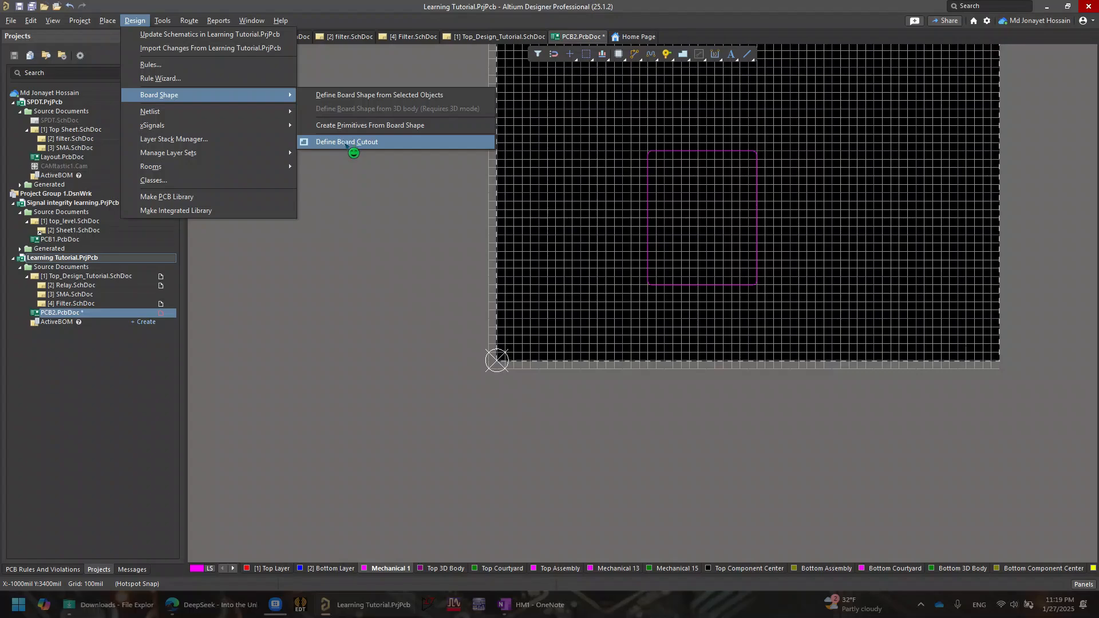
{"action": "left_click", "coordinate": [346, 142]}
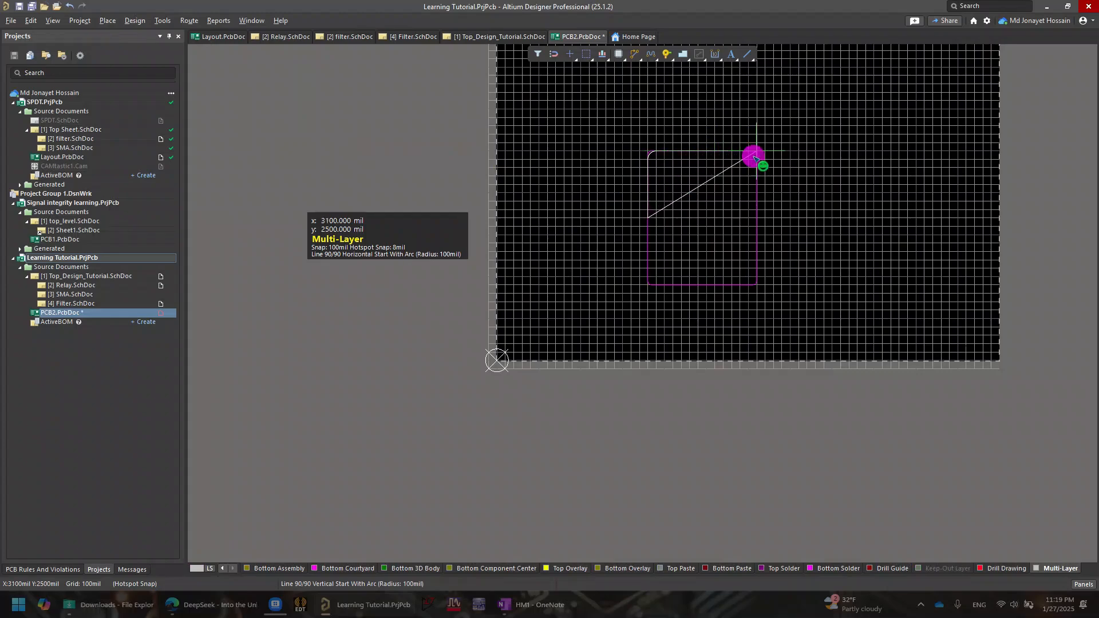
{"action": "key", "text": "space"}
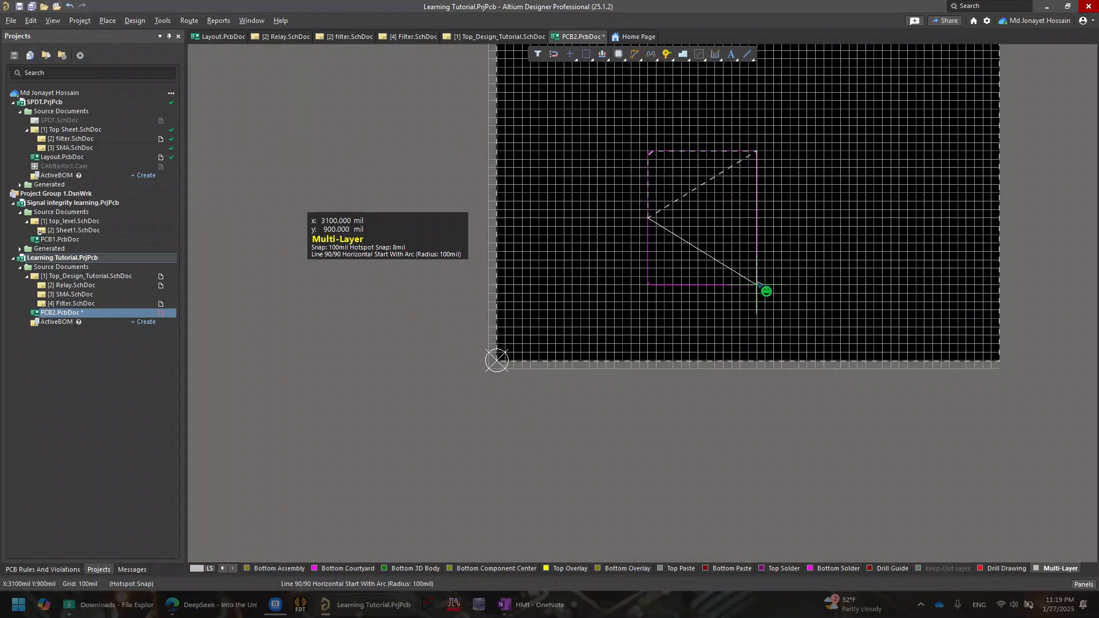
{"action": "key", "text": "space"}
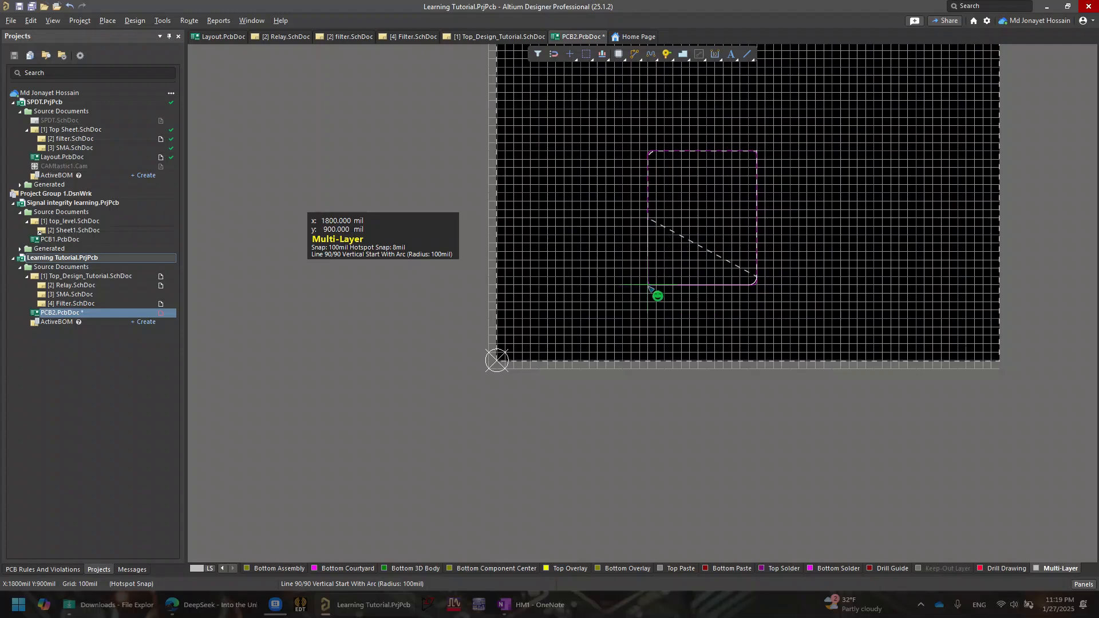
{"action": "key", "text": "space"}
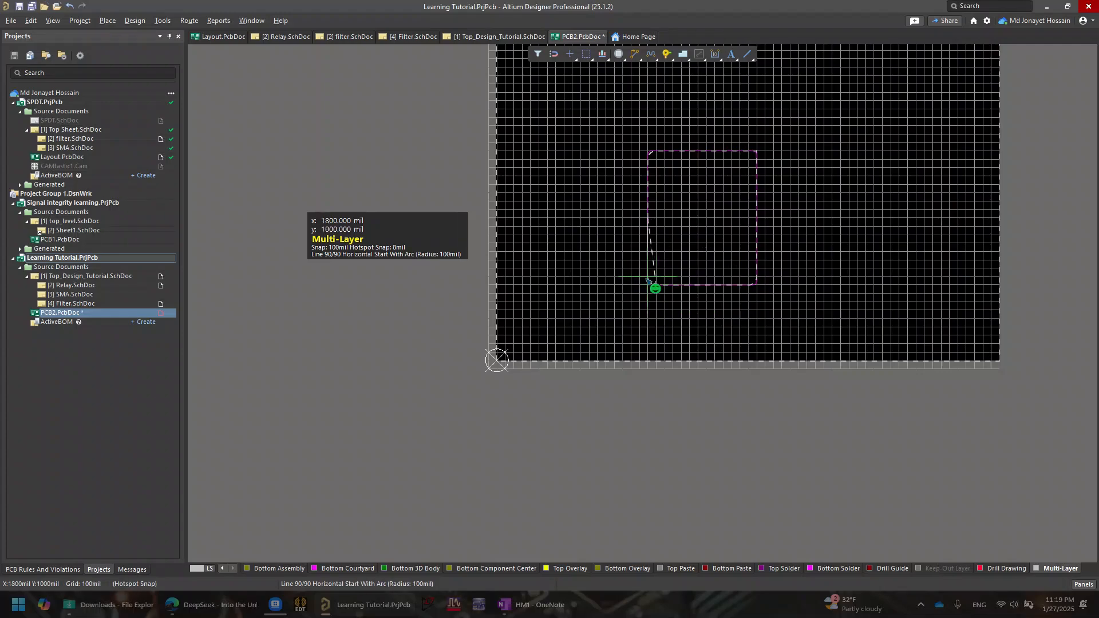
{"action": "key", "text": "space"}
{"action": "right_click", "coordinate": [647, 175]}
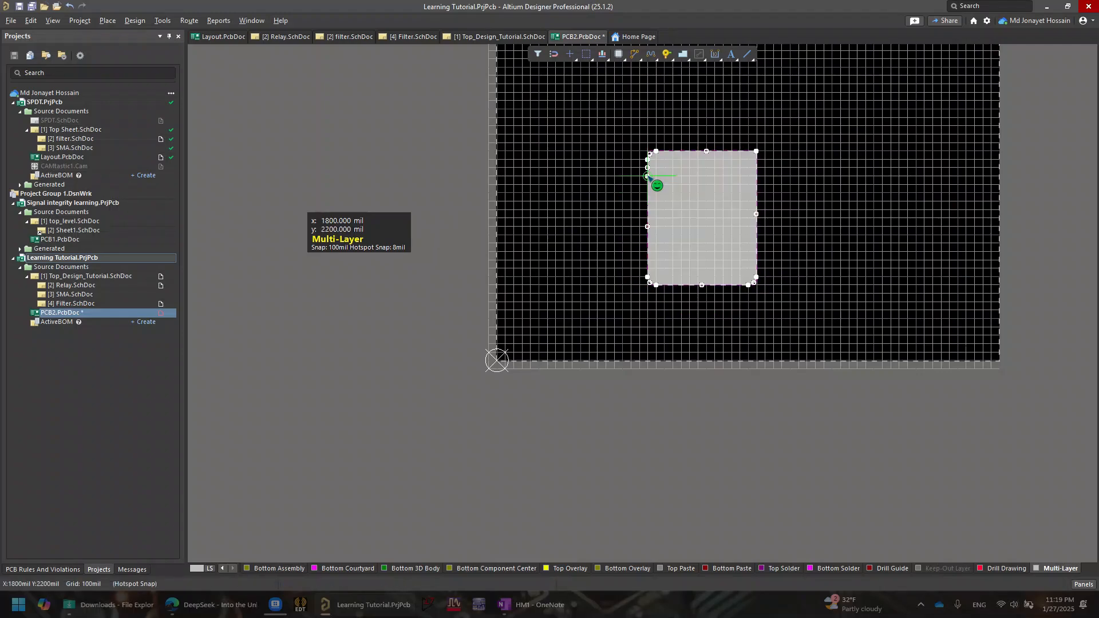
Move the cutout region off the outline to inspect it, and delete it from the board
{"action": "right_click", "coordinate": [723, 203]}
{"action": "left_click_drag", "start_coordinate": [720, 200], "coordinate": [467, 109]}
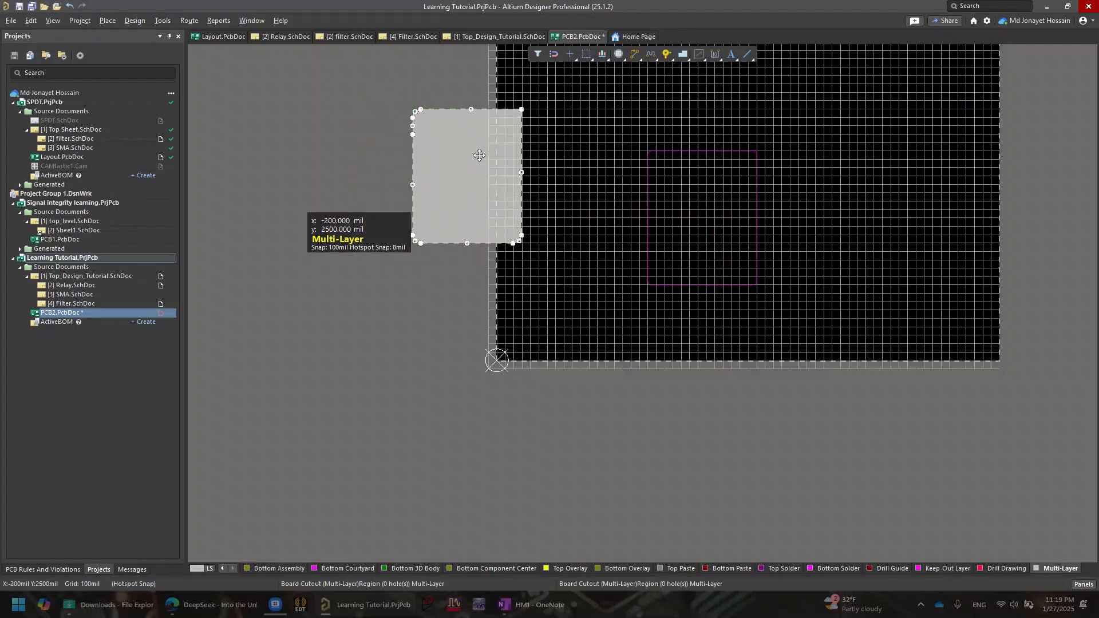
{"action": "left_click_drag", "start_coordinate": [478, 154], "coordinate": [523, 317]}
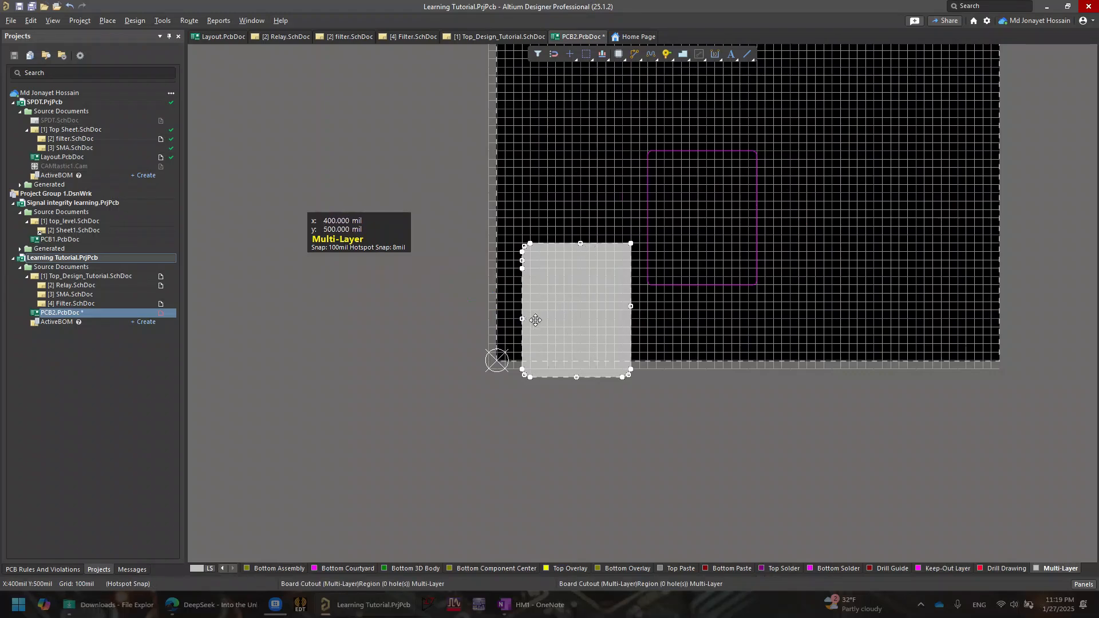
{"action": "key", "text": "Delete"}
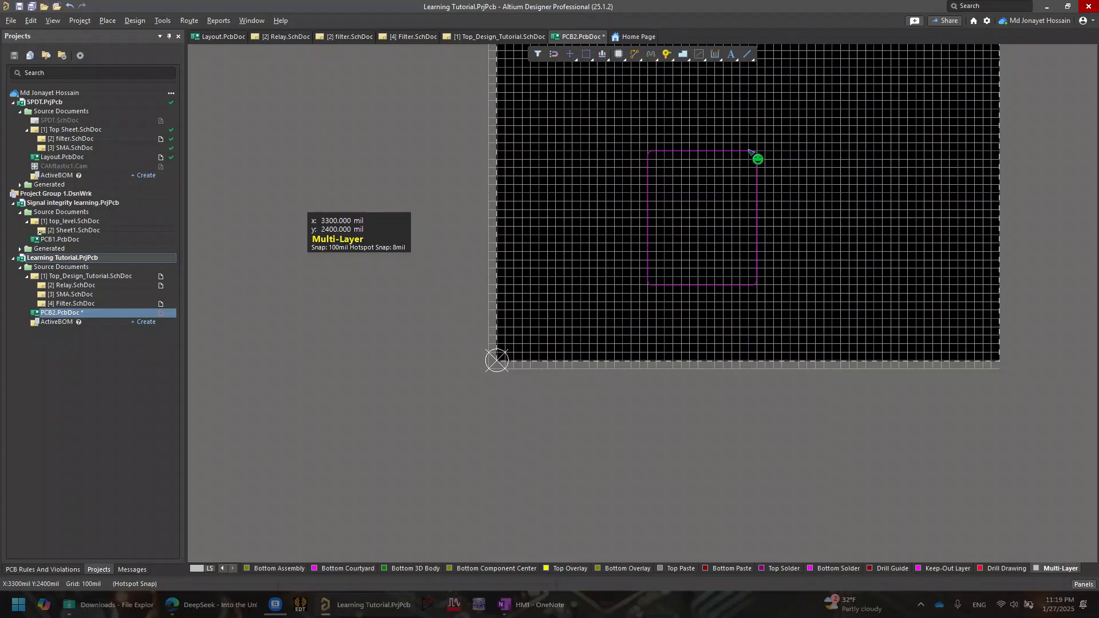
Select all connected lines and arcs of the Mechanical 1 outline and define the board shape from the selected objects
{"action": "scroll", "coordinate": [641, 199], "scroll_direction": "up", "scroll_amount": 2, "text": "ctrl"}
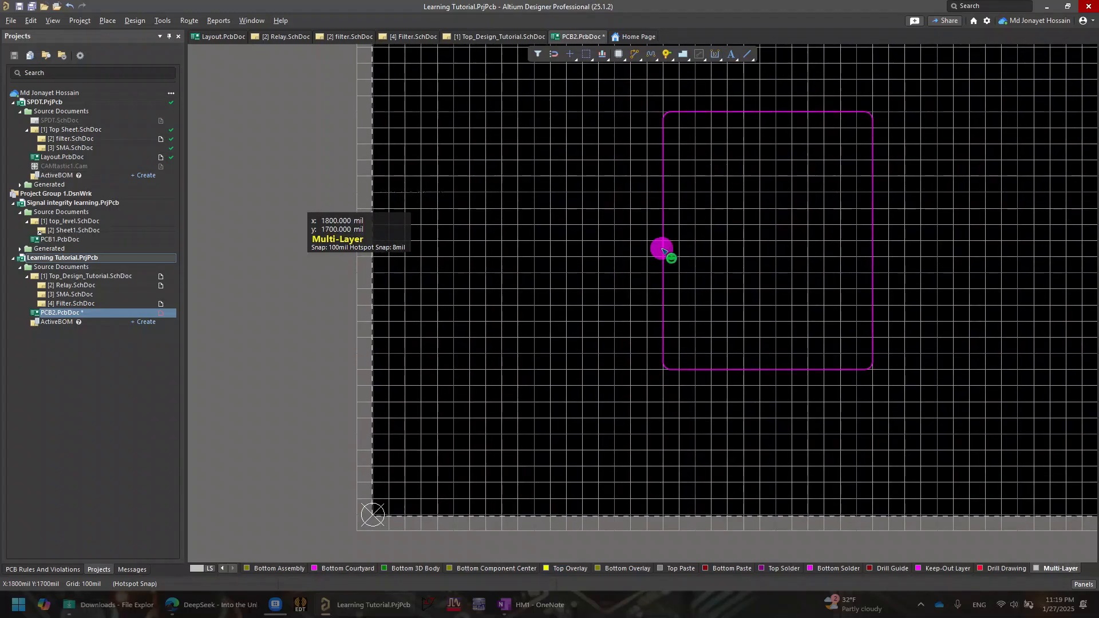
{"action": "double_click", "coordinate": [664, 249]}
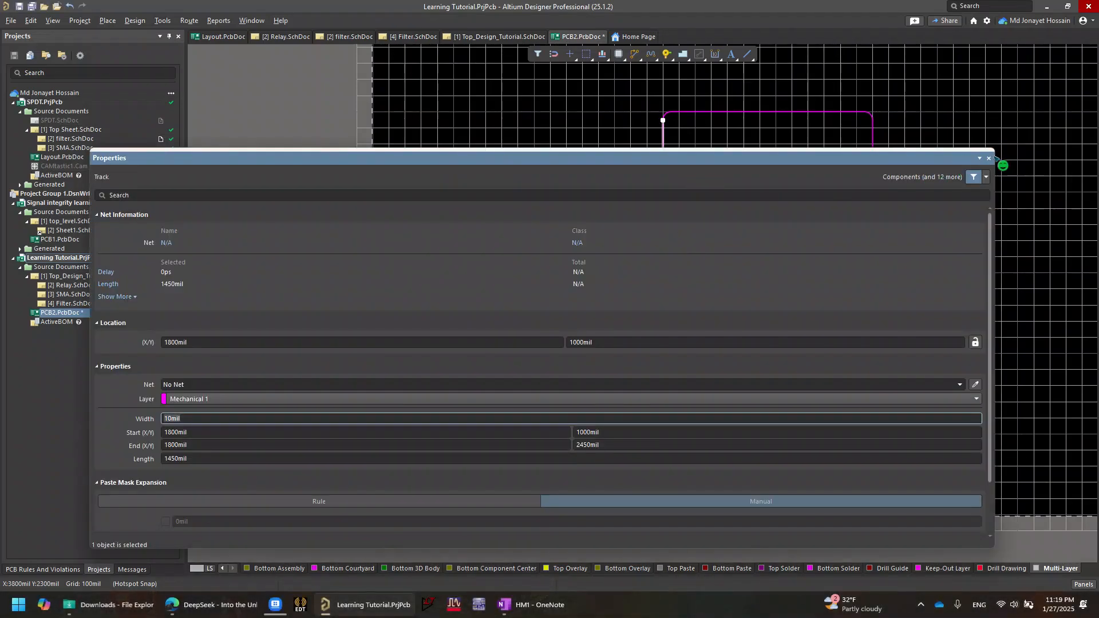
{"action": "left_click", "coordinate": [988, 158]}
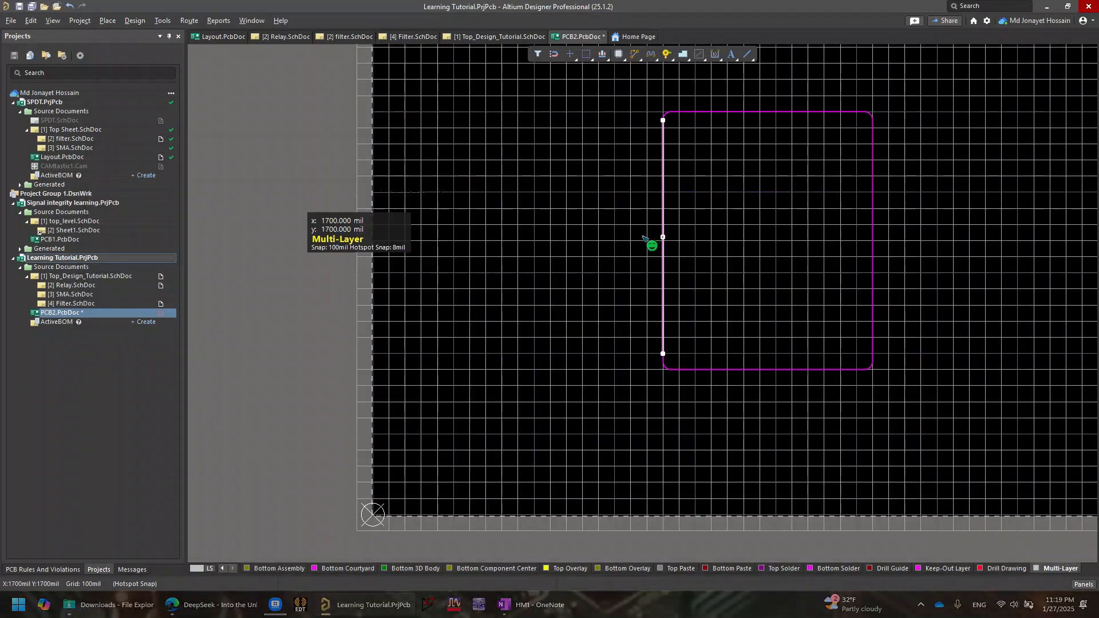
{"action": "key", "text": "Tab"}
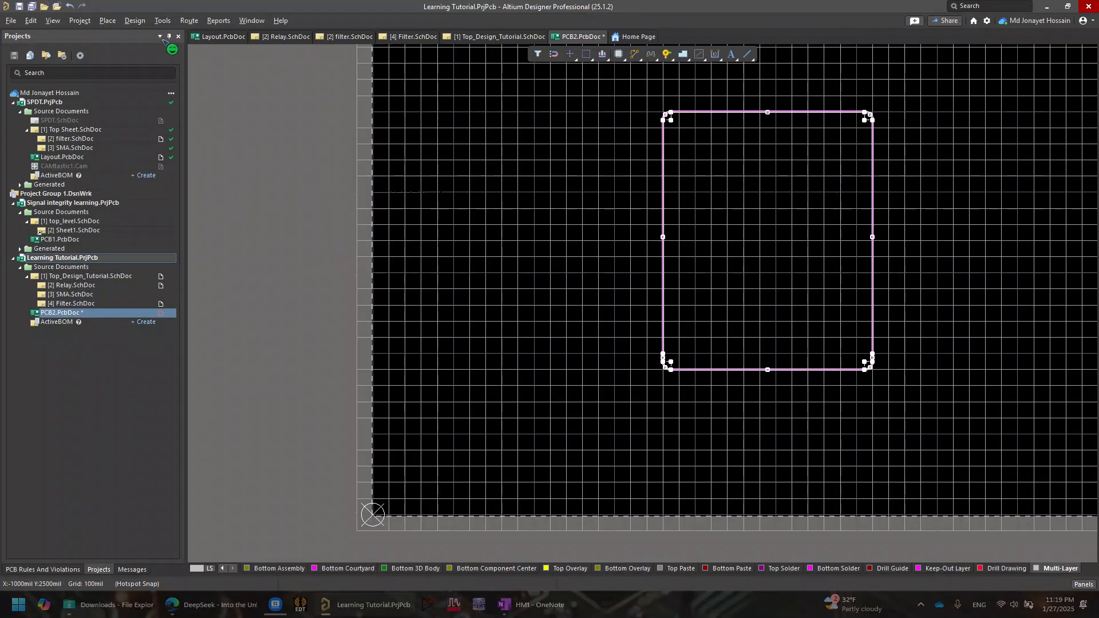
{"action": "left_click", "coordinate": [135, 20]}
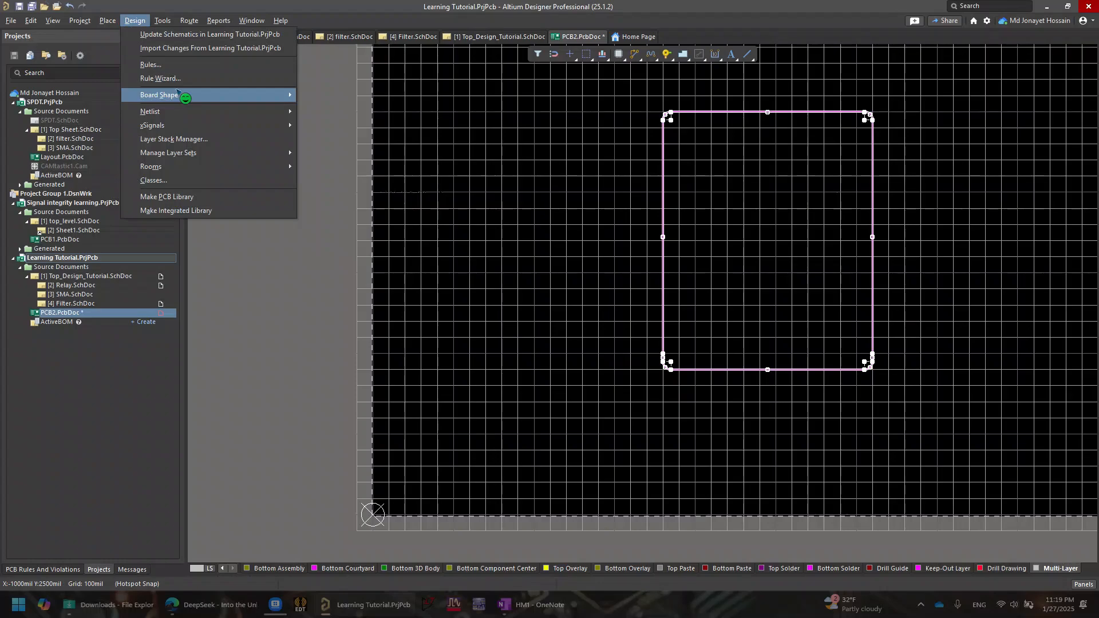
{"action": "mouse_move", "coordinate": [221, 98]}
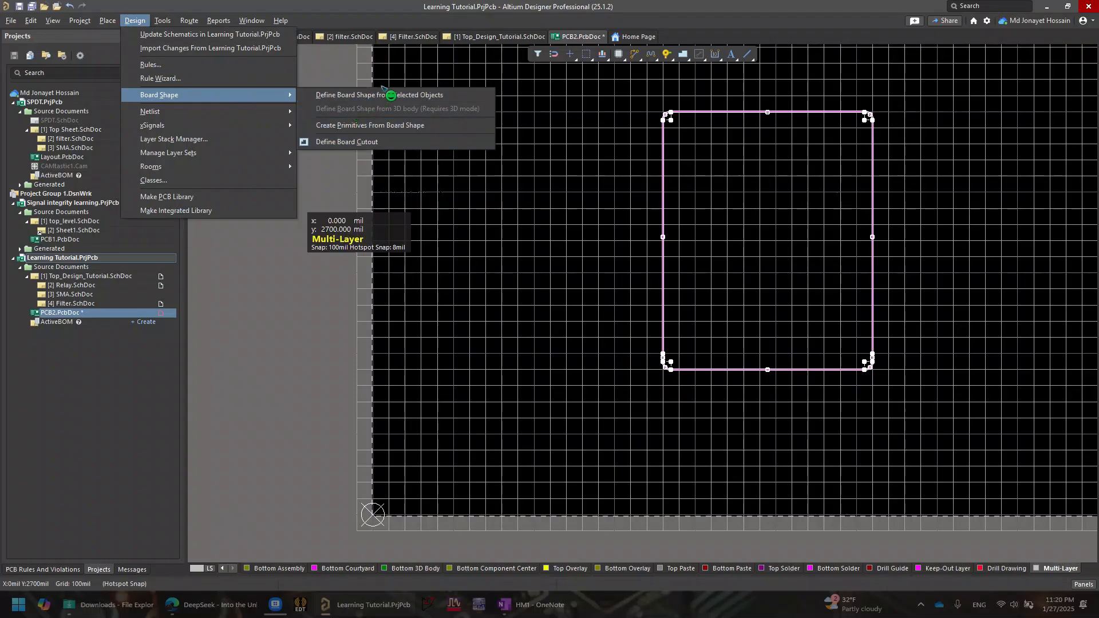
{"action": "left_click", "coordinate": [417, 98]}
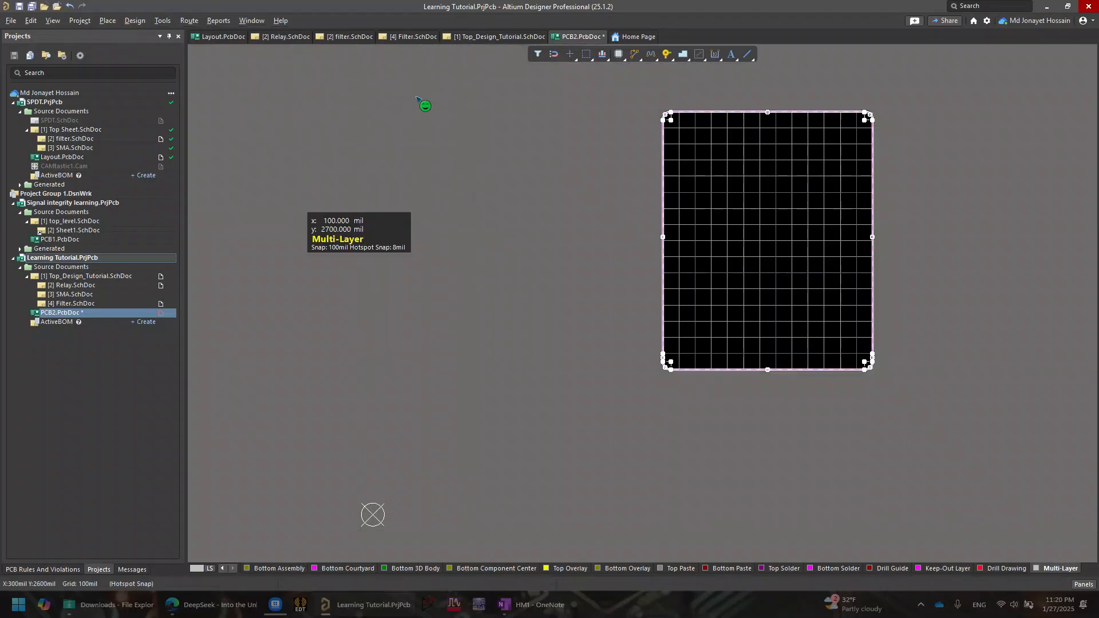
{"action": "left_click", "coordinate": [601, 224]}
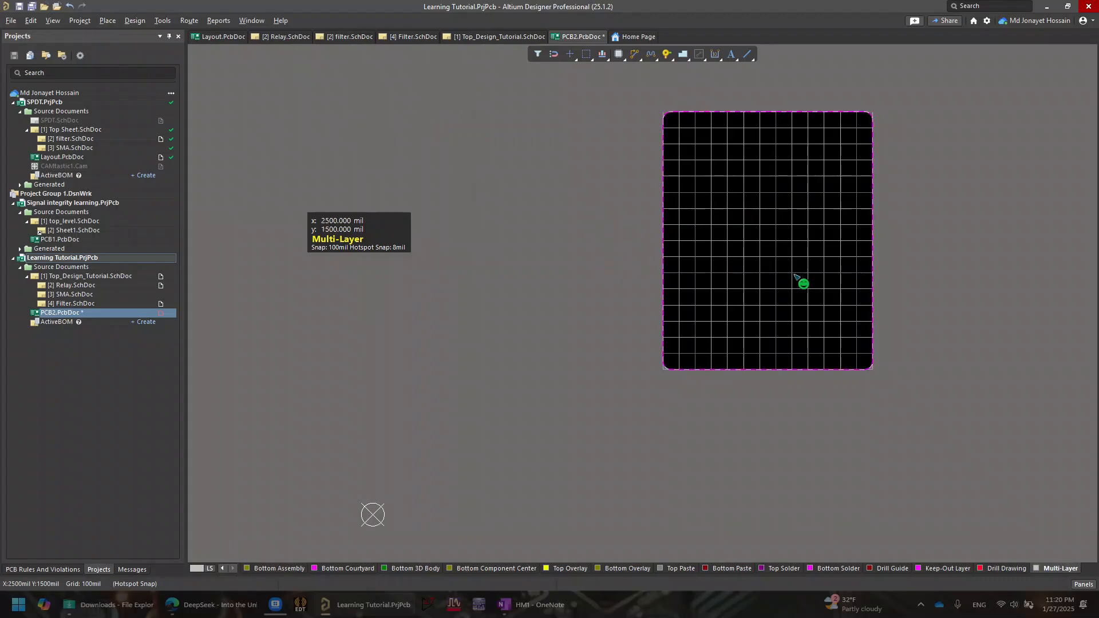
Switch the resized board to Board Planning Mode
{"action": "right_click_drag", "start_coordinate": [794, 275], "coordinate": [665, 420]}
{"action": "scroll", "coordinate": [659, 244], "scroll_direction": "down", "scroll_amount": 3, "text": "ctrl"}
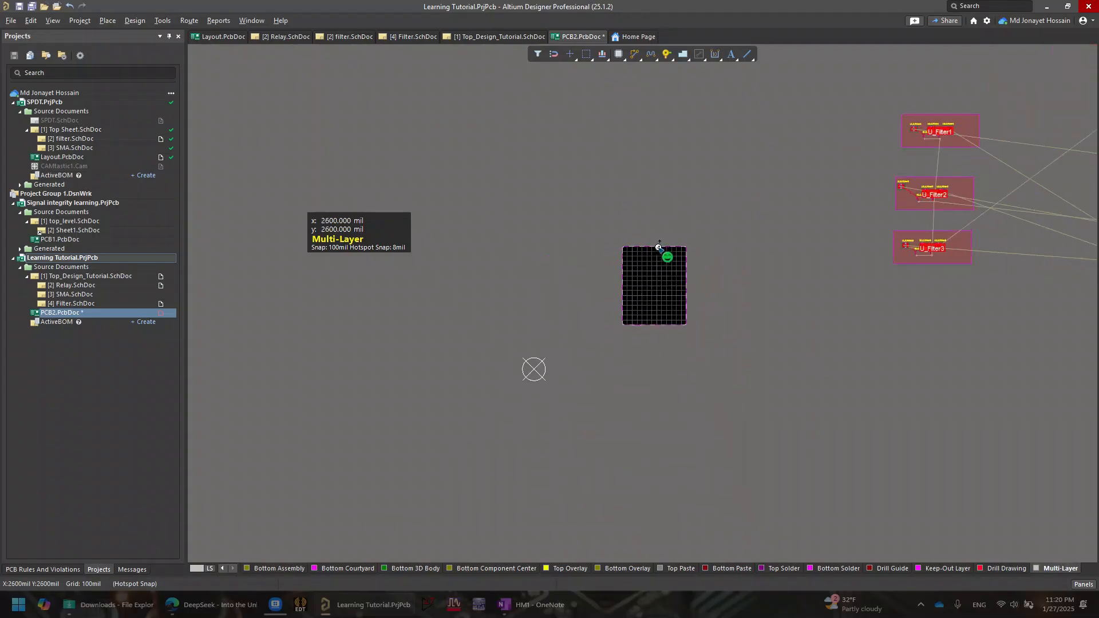
{"action": "scroll", "coordinate": [661, 249], "scroll_direction": "up", "scroll_amount": 3, "text": "ctrl"}
{"action": "scroll", "coordinate": [659, 247], "scroll_direction": "down", "scroll_amount": 1, "text": "ctrl"}
{"action": "right_click_drag", "start_coordinate": [660, 249], "coordinate": [608, 166]}
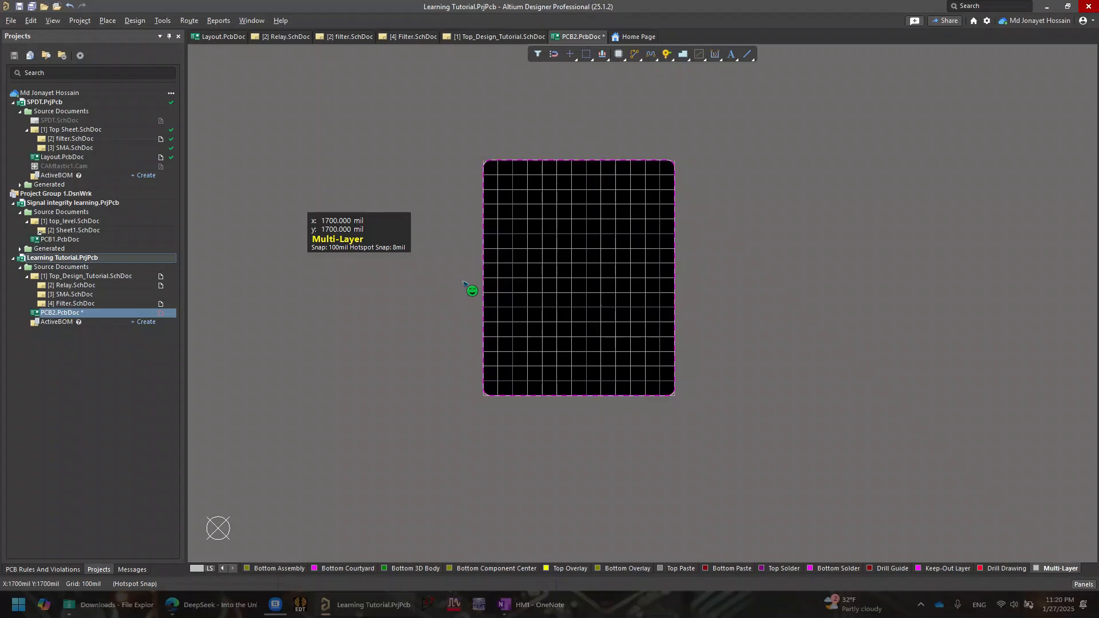
{"action": "key", "text": "1"}
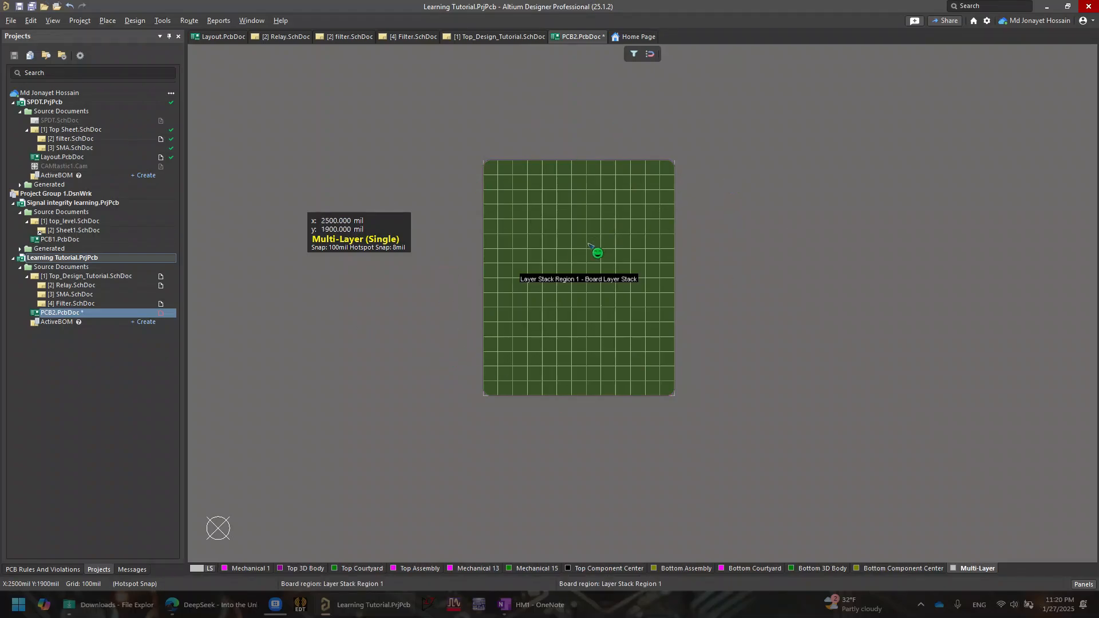
{"action": "key", "text": "2"}
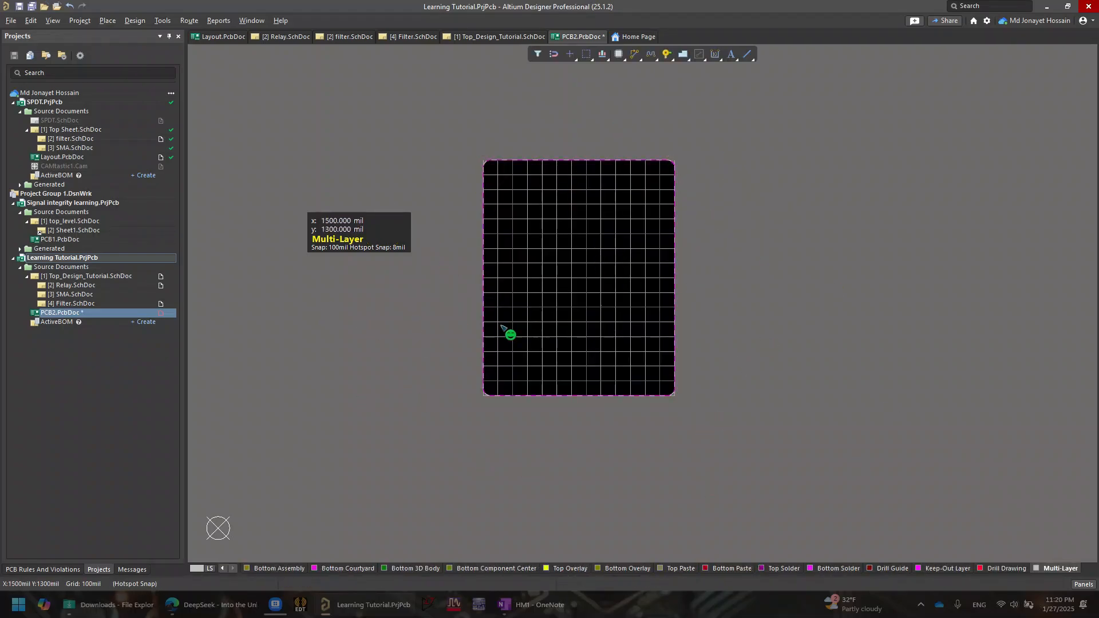
{"action": "key", "text": "1"}
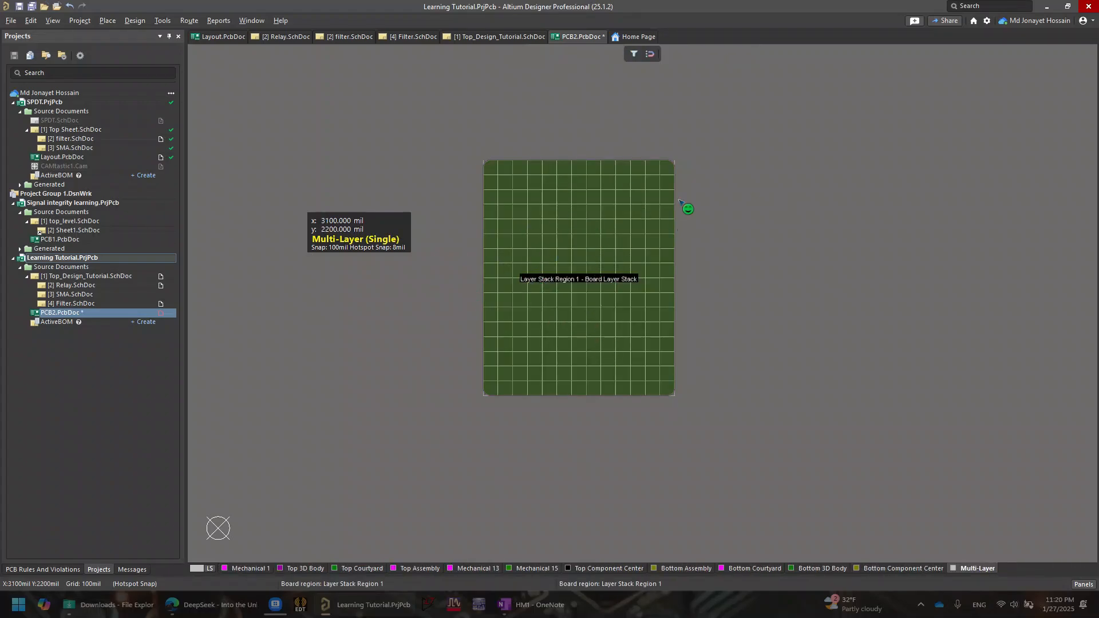
{"action": "scroll", "coordinate": [491, 246], "scroll_direction": "up", "scroll_amount": 2, "text": "ctrl"}
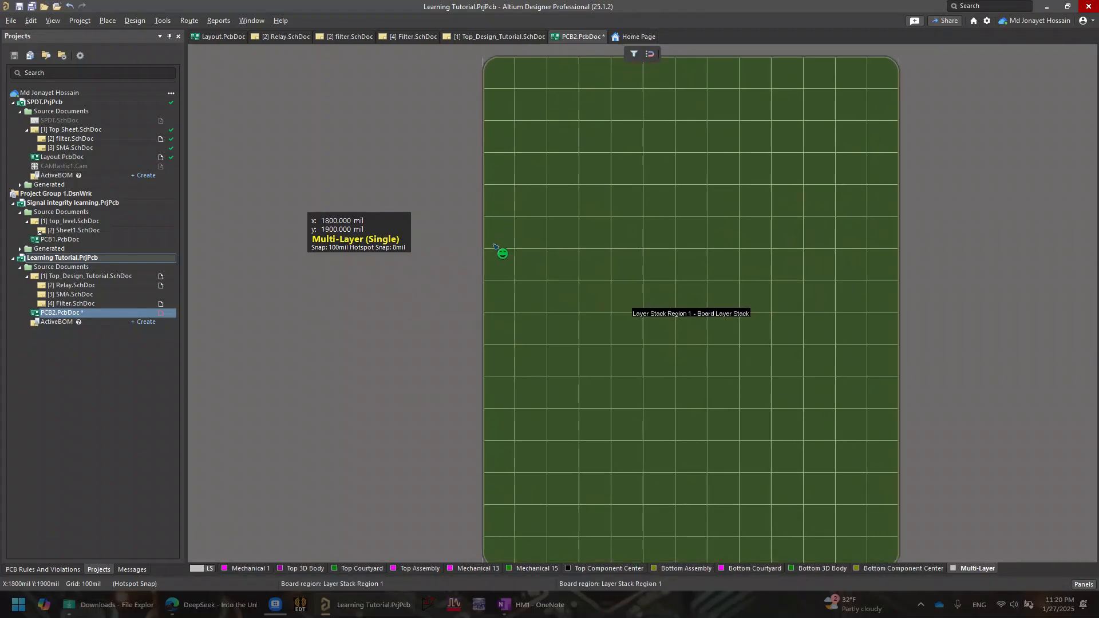
{"action": "left_click", "coordinate": [137, 21]}
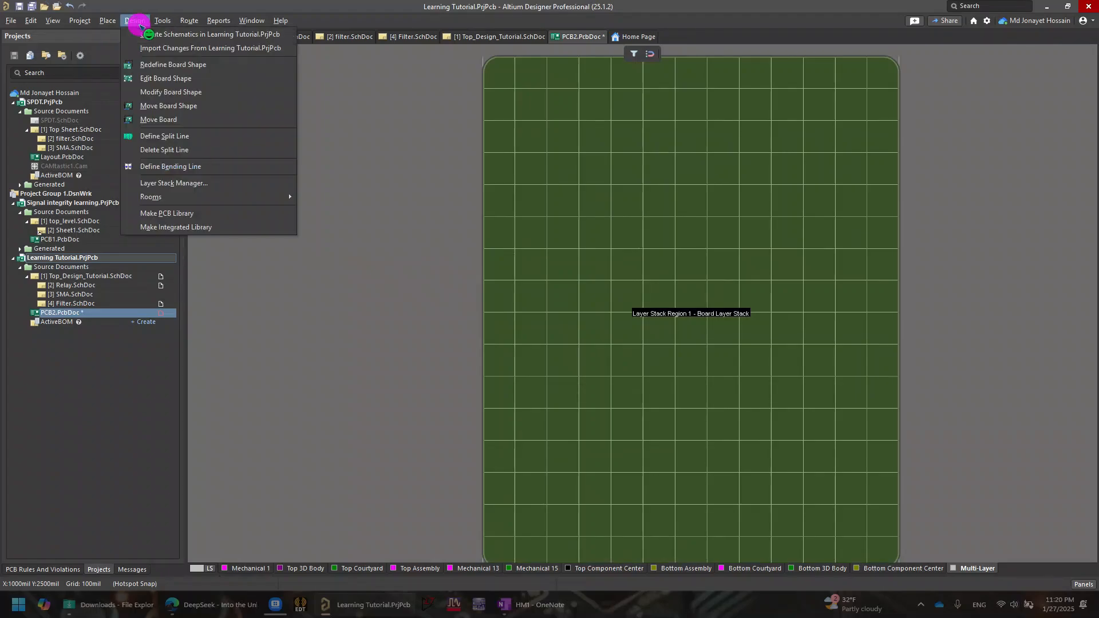
{"action": "left_click", "coordinate": [441, 165]}
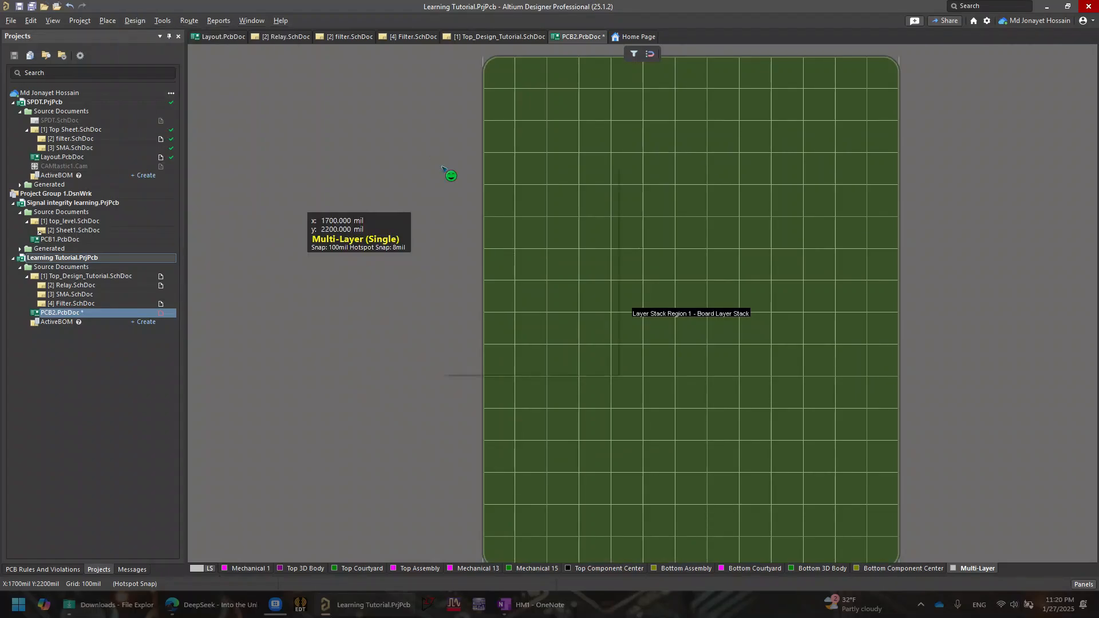
Start redefining the board shape from (1800, 1100) mil with a vertical edge, a 100 mil arc corner and a top edge ending at (3000, 2400) mil
{"action": "key", "text": "d"}
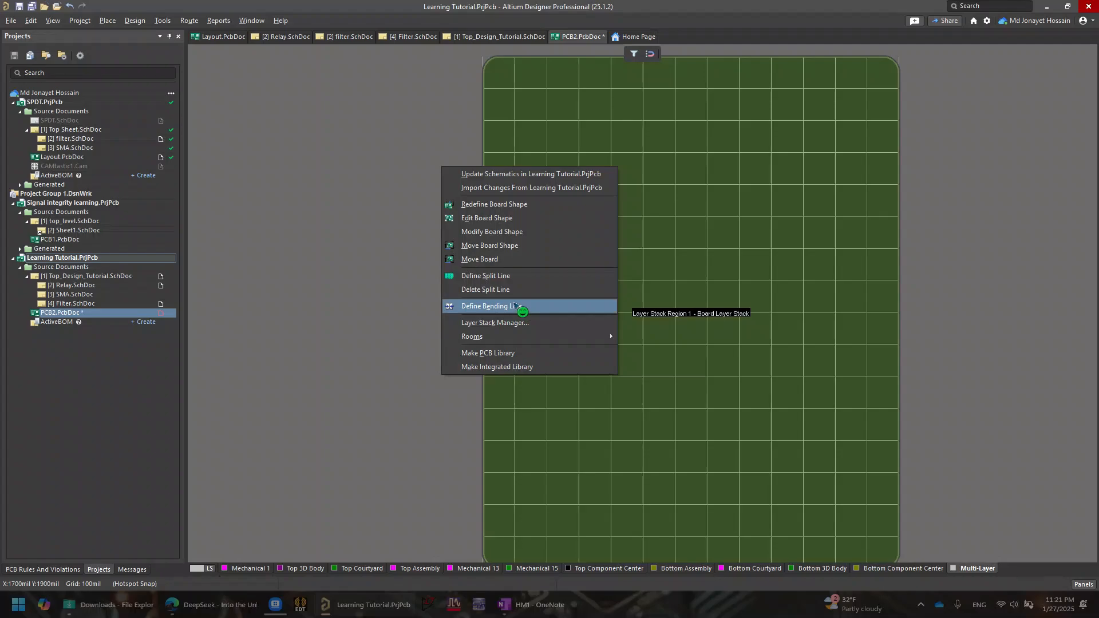
{"action": "left_click", "coordinate": [493, 205]}
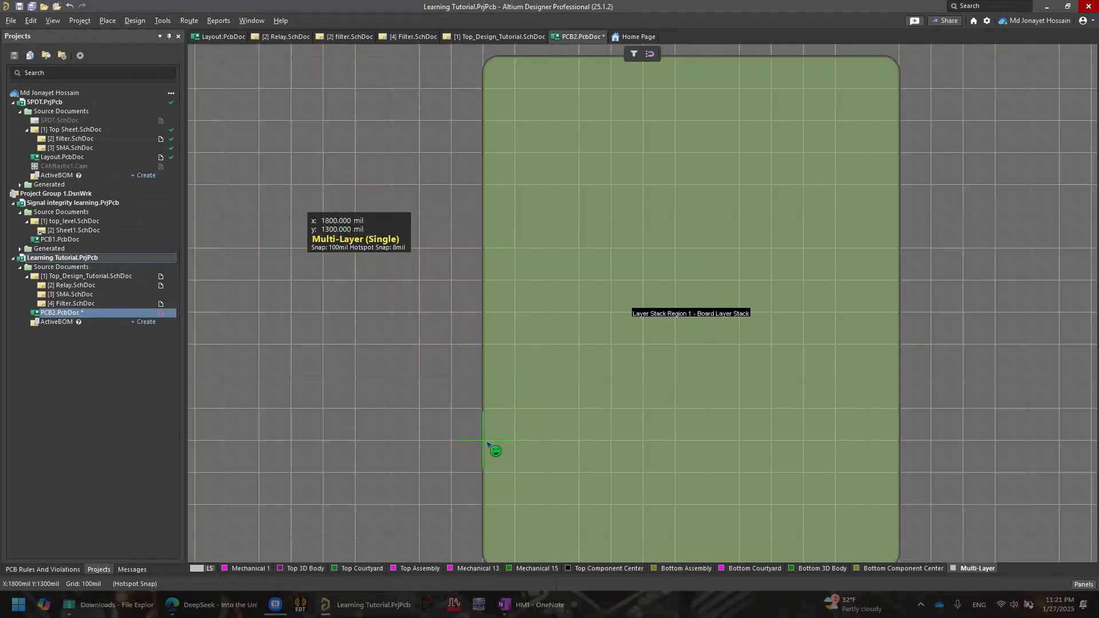
{"action": "left_click", "coordinate": [485, 498]}
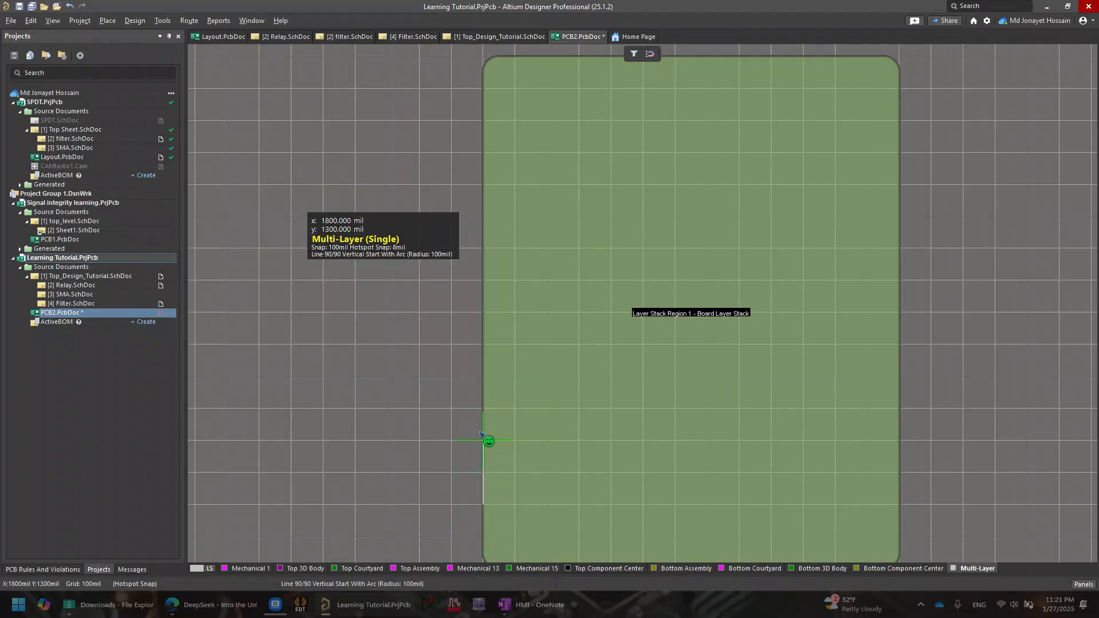
{"action": "left_click", "coordinate": [484, 120]}
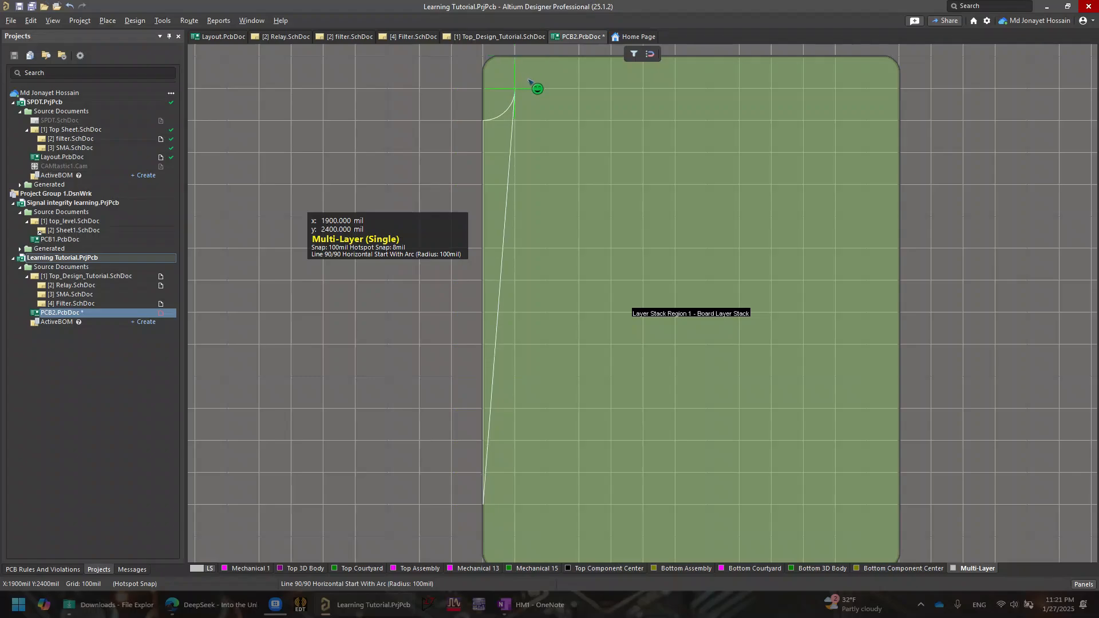
{"action": "key", "text": "shift+space"}
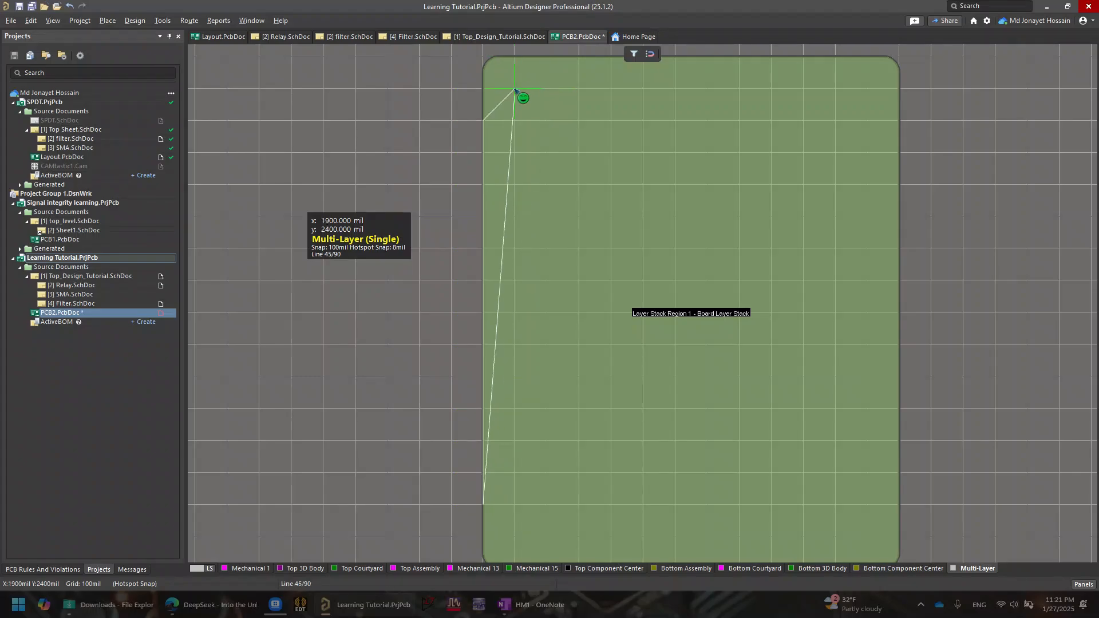
{"action": "key", "text": "shift+space"}
{"action": "key", "text": "shift+space"}
{"action": "key", "text": "shift+space"}
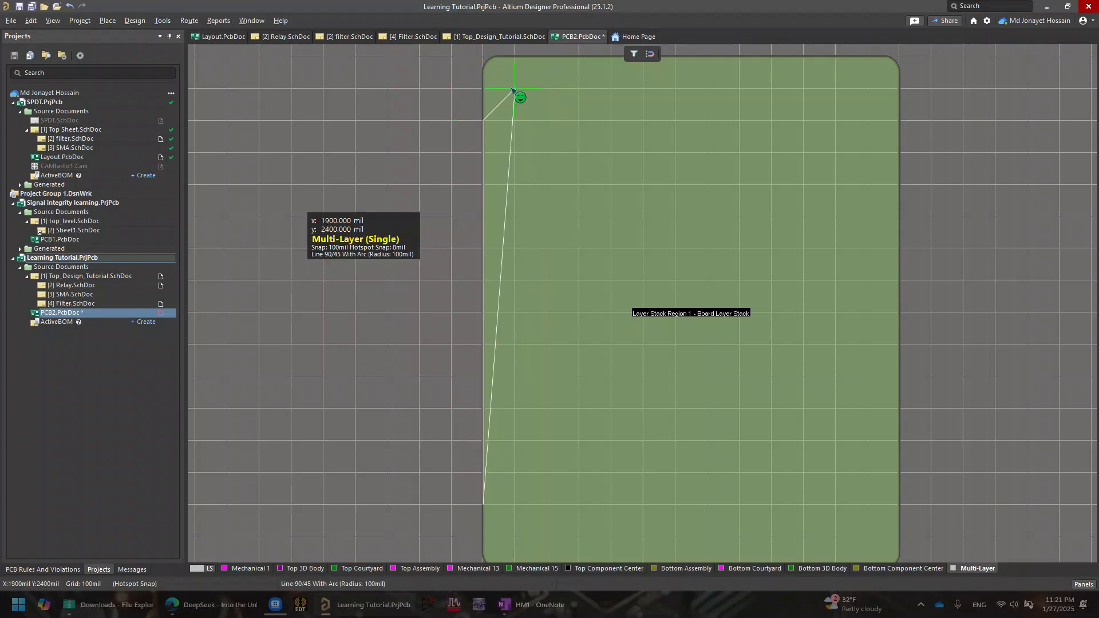
{"action": "key", "text": "shift+space"}
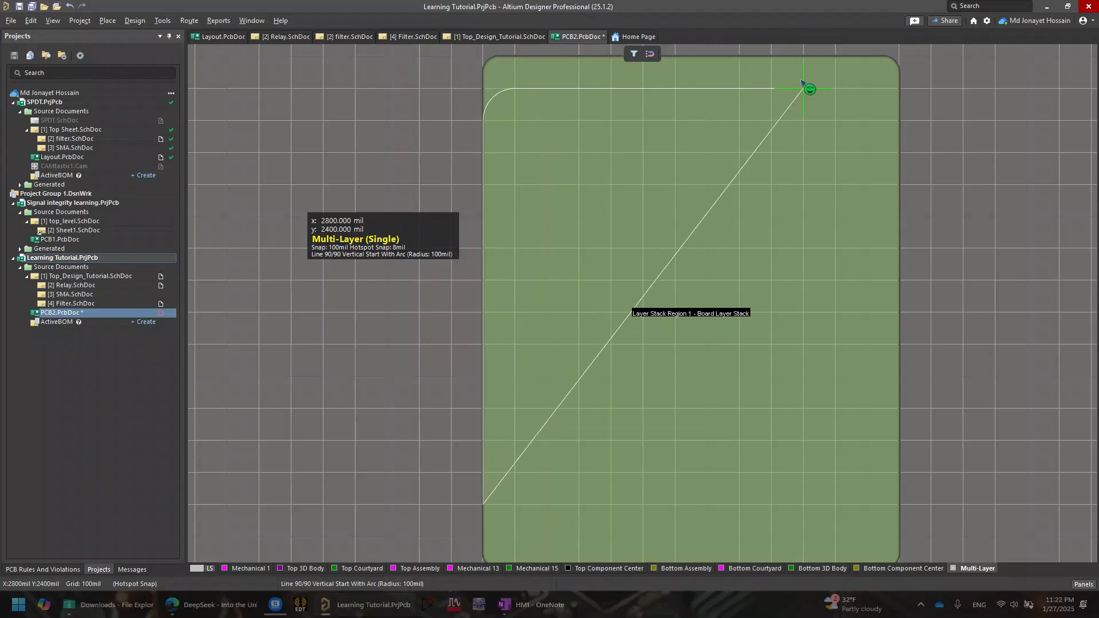
{"action": "left_click", "coordinate": [867, 89]}
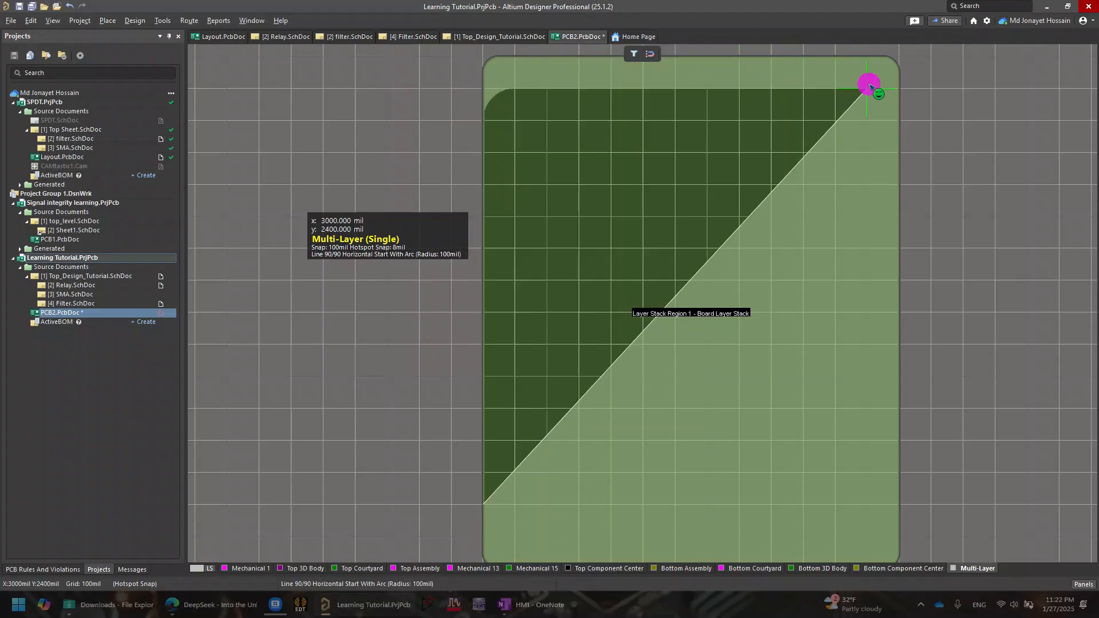
Continue the shape with a 100 mil arc onto the right edge at x 3100 mil, ending with another arc at (3000, 1000) mil
{"action": "left_click", "coordinate": [896, 122]}
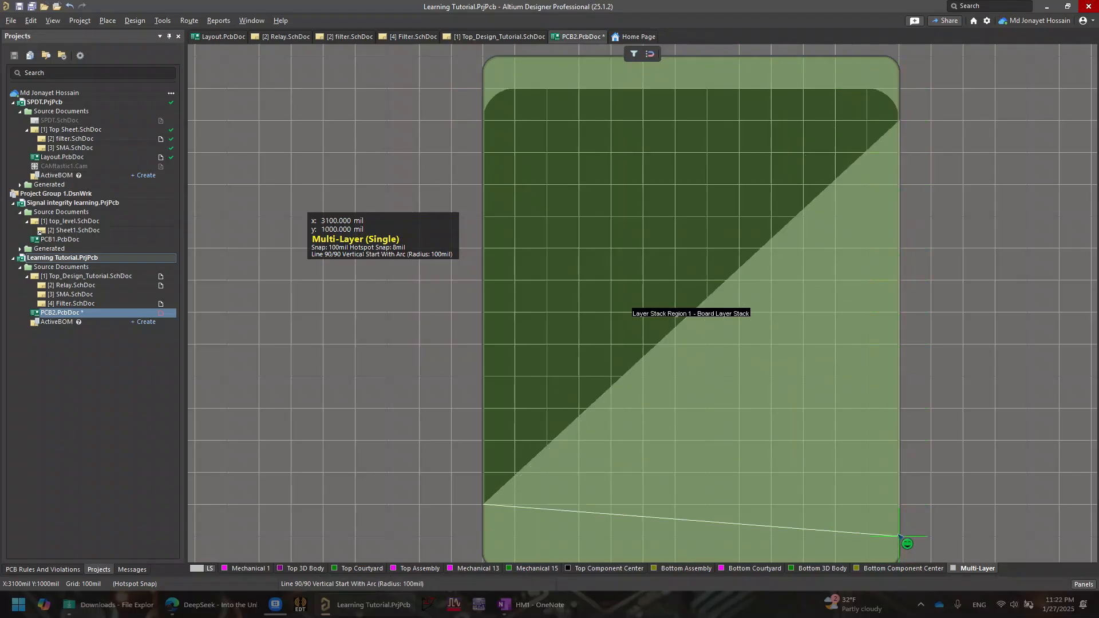
{"action": "left_click", "coordinate": [896, 503]}
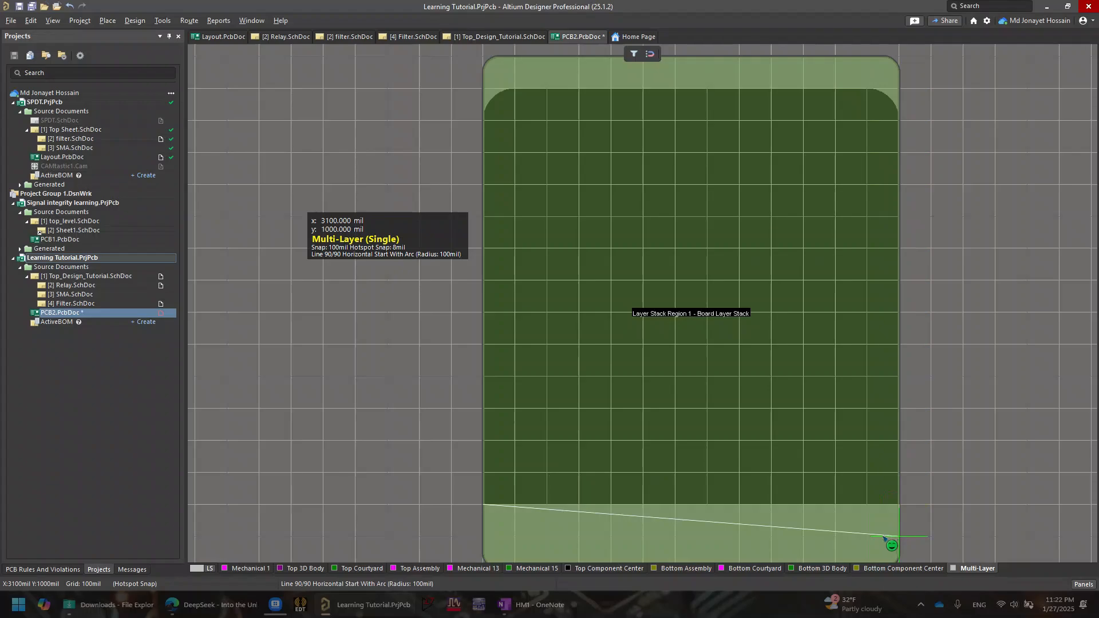
{"action": "key", "text": "shift+space"}
{"action": "key", "text": "shift+space"}
{"action": "key", "text": "shift+space"}
{"action": "key", "text": "shift+space"}
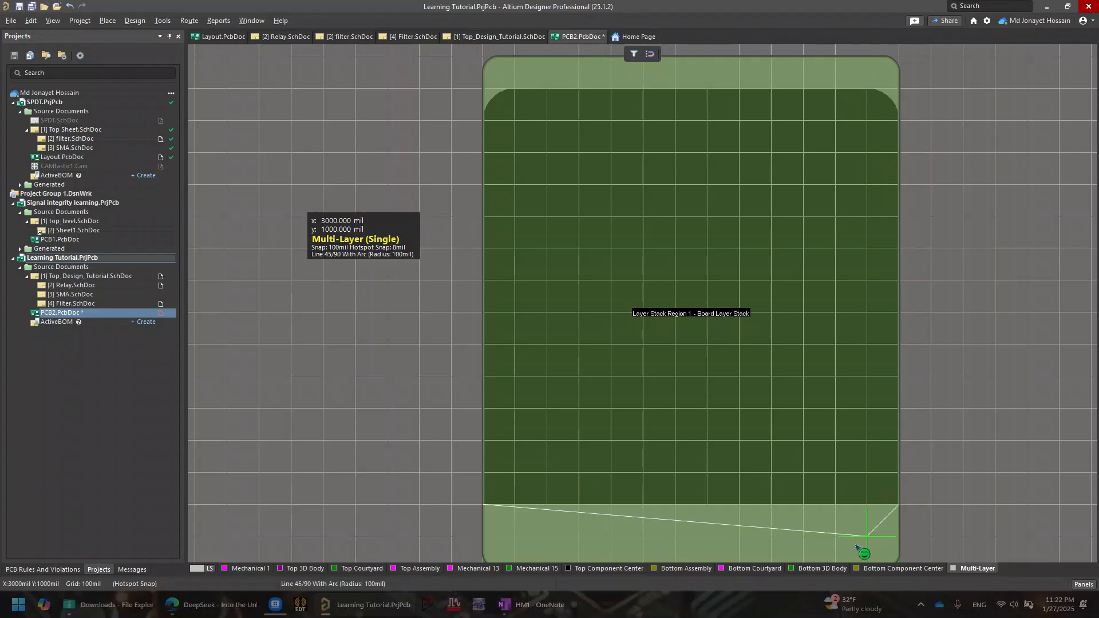
{"action": "key", "text": "shift+space"}
{"action": "key", "text": "shift+space"}
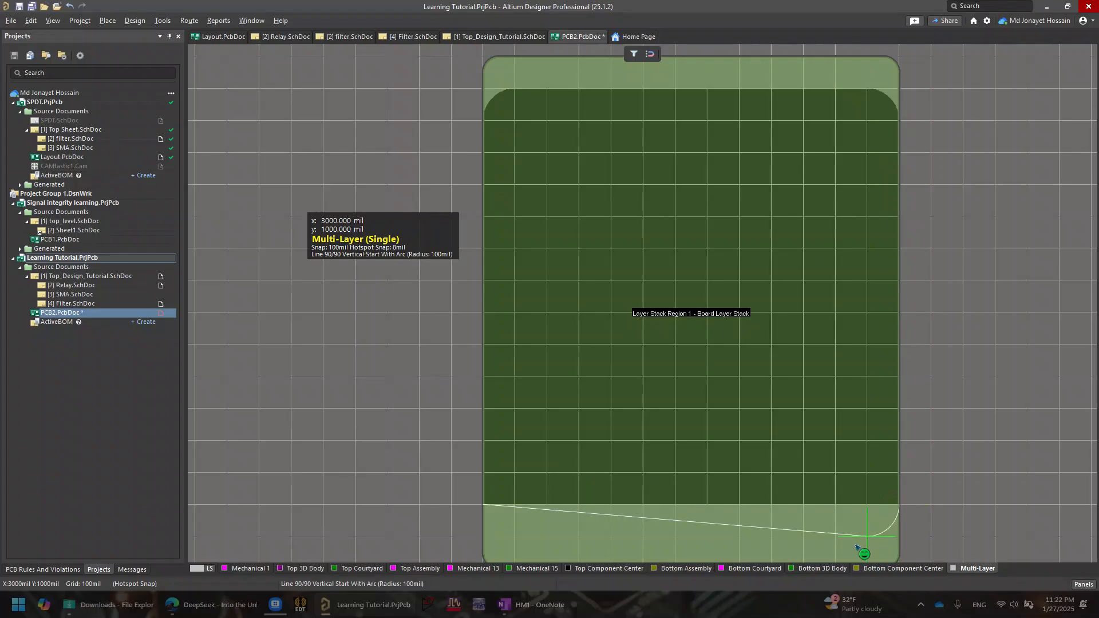
{"action": "left_click", "coordinate": [861, 538]}
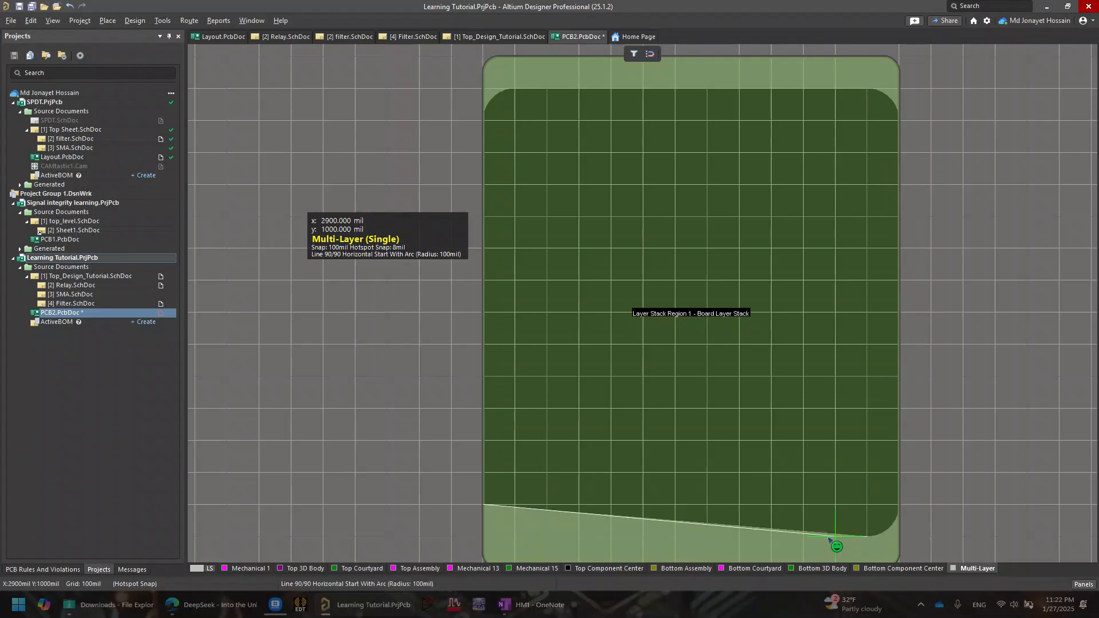
Draw the bottom edge to (1900, 1000) mil and close the board shape with a 100 mil arc corner at (1800, 1100) mil
{"action": "left_click", "coordinate": [515, 531]}
{"action": "key", "text": "space"}
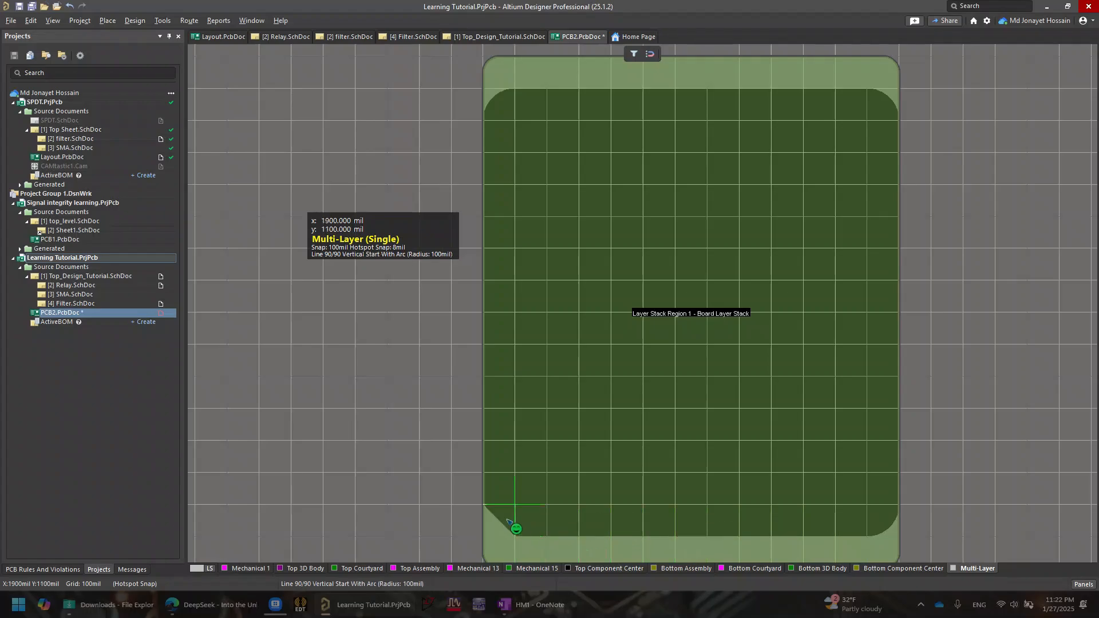
{"action": "key", "text": "shift+space"}
{"action": "key", "text": "shift+space"}
{"action": "key", "text": "shift+space"}
{"action": "key", "text": "shift+space"}
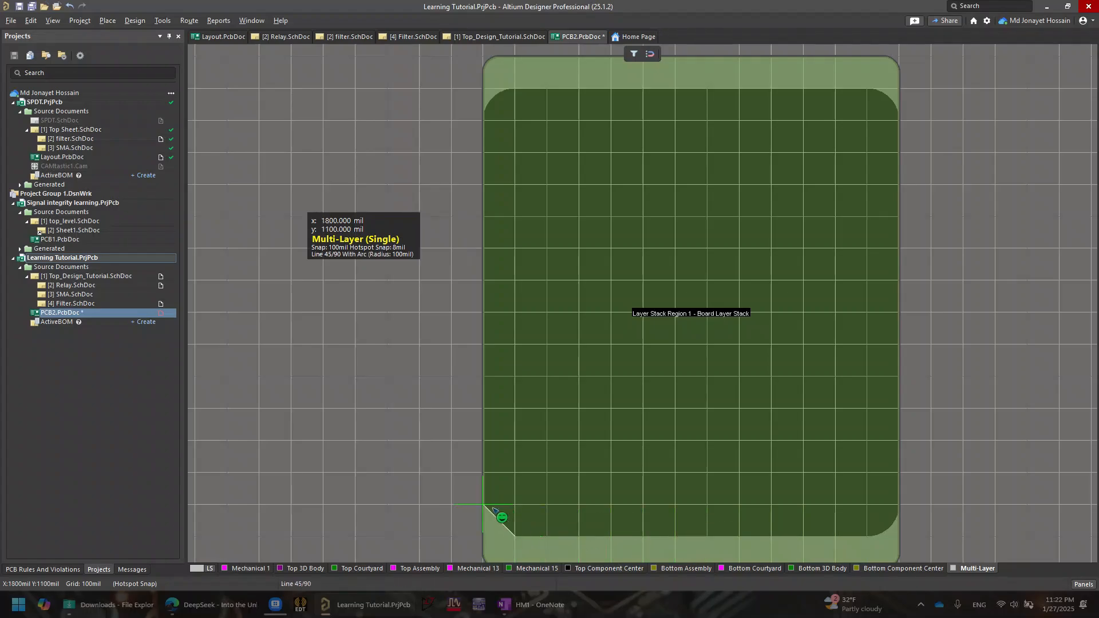
{"action": "key", "text": "shift+space"}
{"action": "key", "text": "shift+space"}
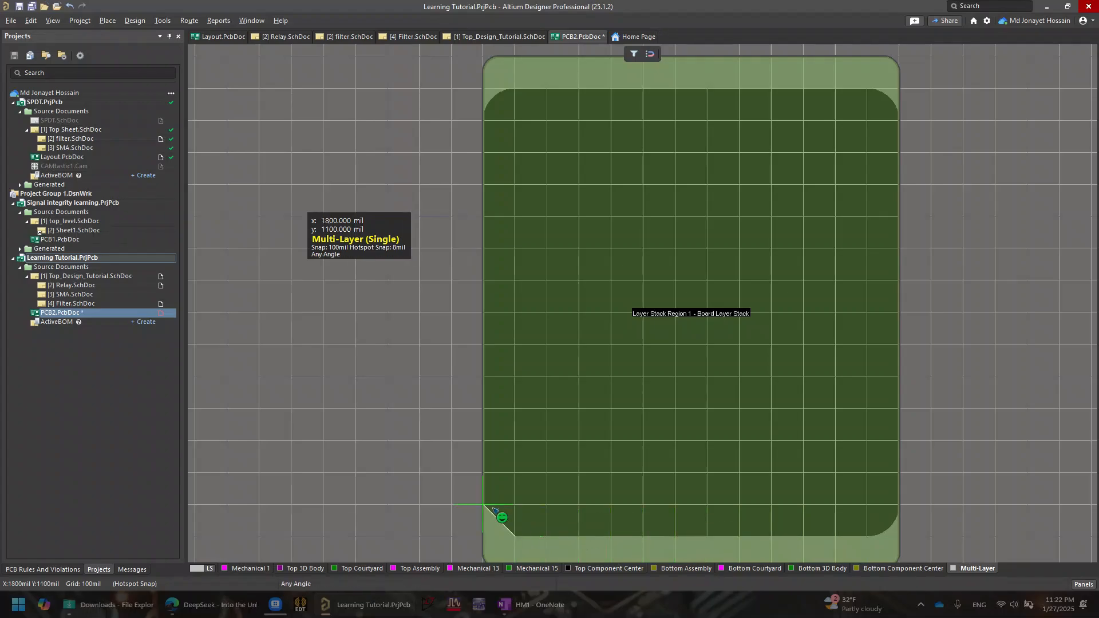
{"action": "key", "text": "shift+space"}
{"action": "key", "text": "shift+space"}
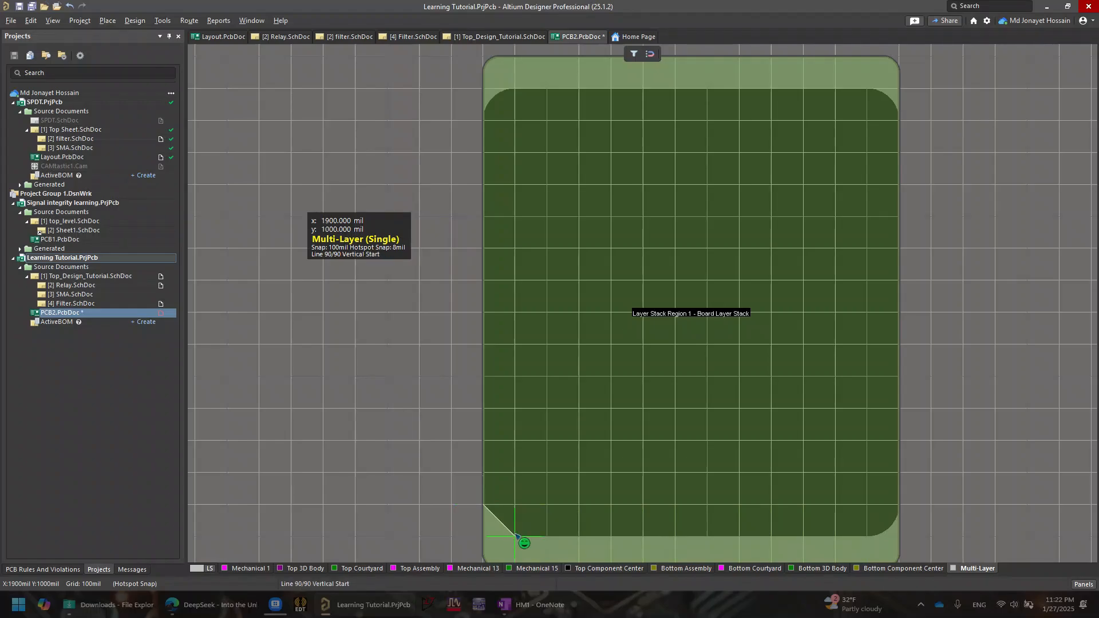
{"action": "left_click", "coordinate": [515, 535]}
{"action": "key", "text": "shift+space"}
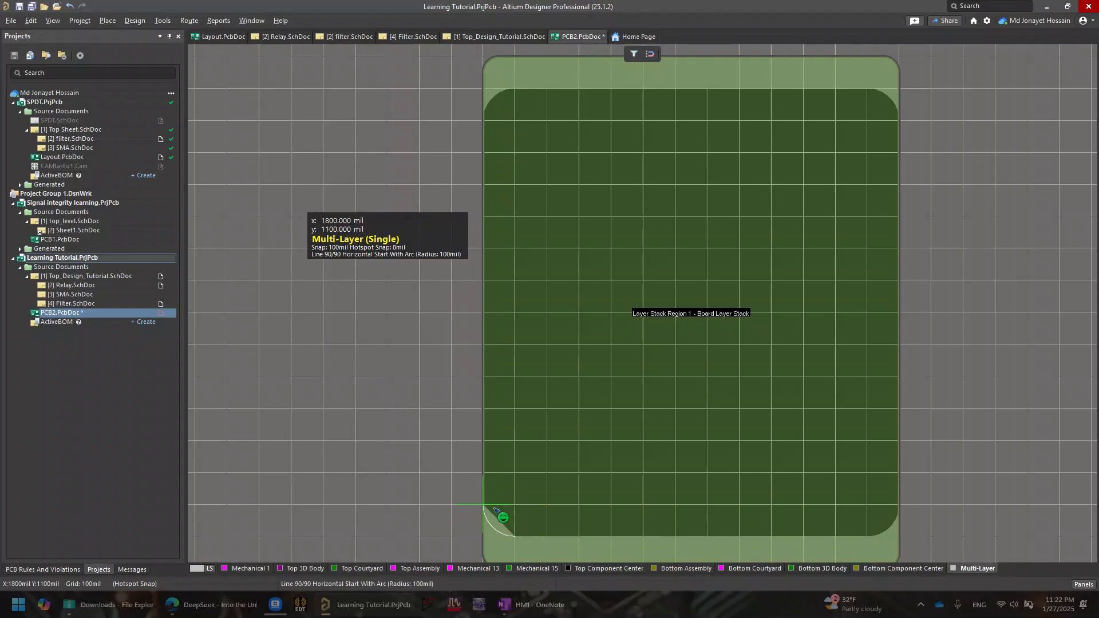
{"action": "left_click", "coordinate": [489, 505]}
{"action": "right_click", "coordinate": [492, 433]}
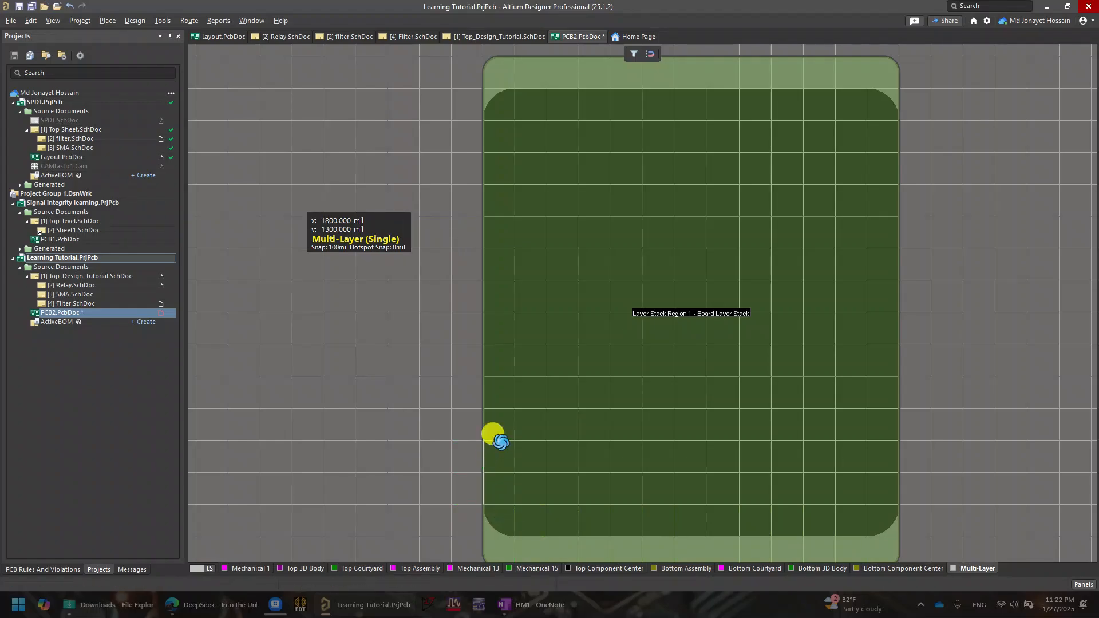
Select the entire connected old outline on Mechanical 1 in 2D Layout Mode and delete it
{"action": "scroll", "coordinate": [813, 263], "scroll_direction": "down", "scroll_amount": 3, "text": "ctrl"}
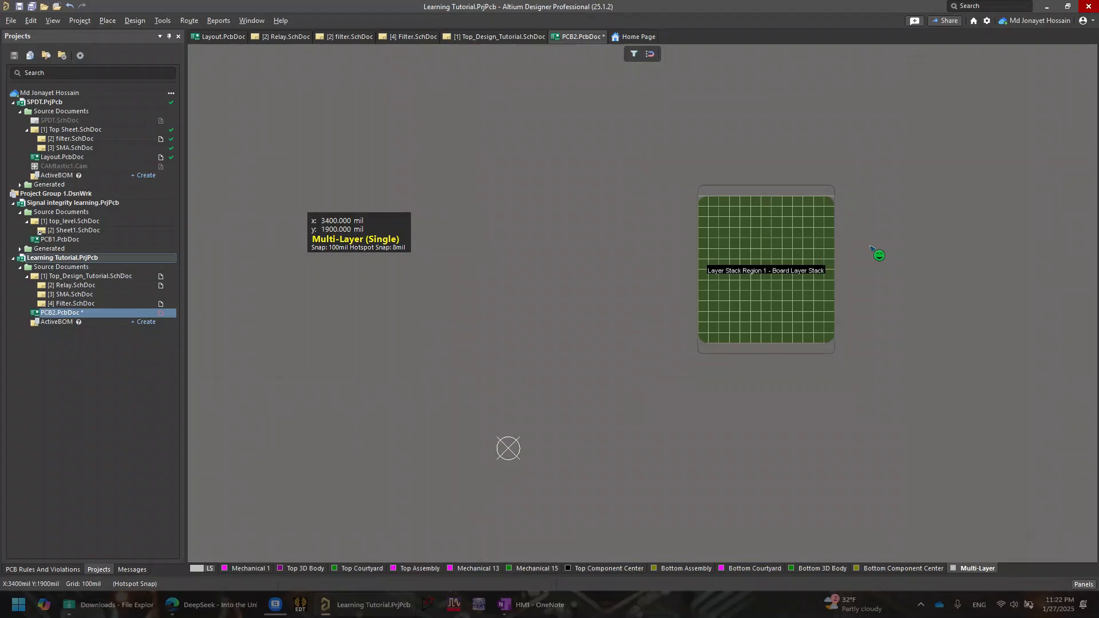
{"action": "key", "text": "2"}
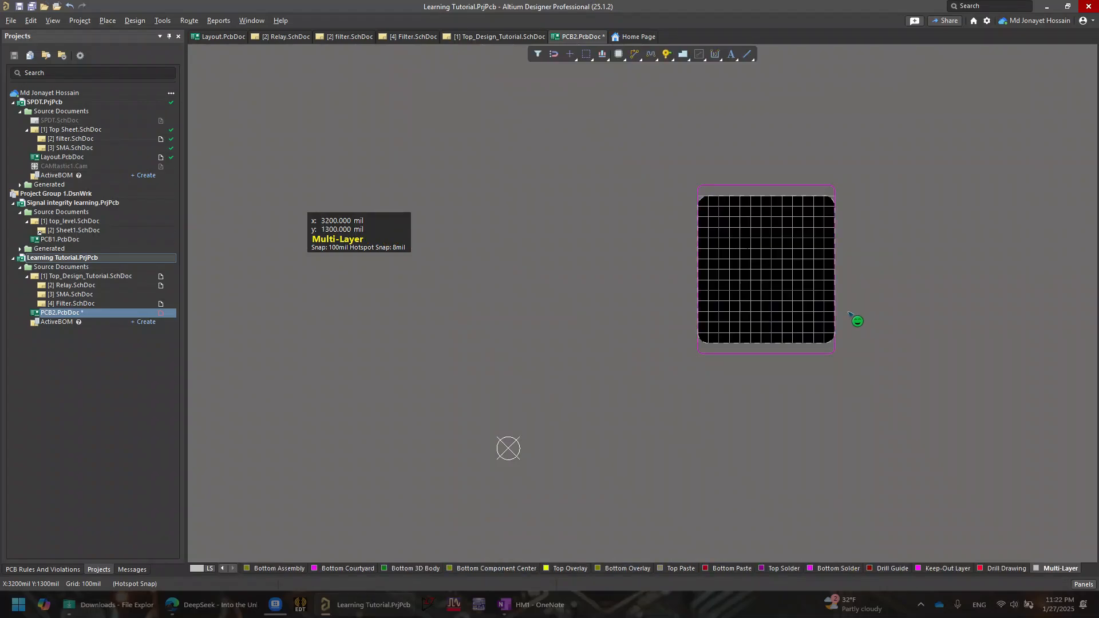
{"action": "scroll", "coordinate": [850, 314], "scroll_direction": "up", "scroll_amount": 3, "text": "ctrl"}
{"action": "left_click", "coordinate": [756, 428]}
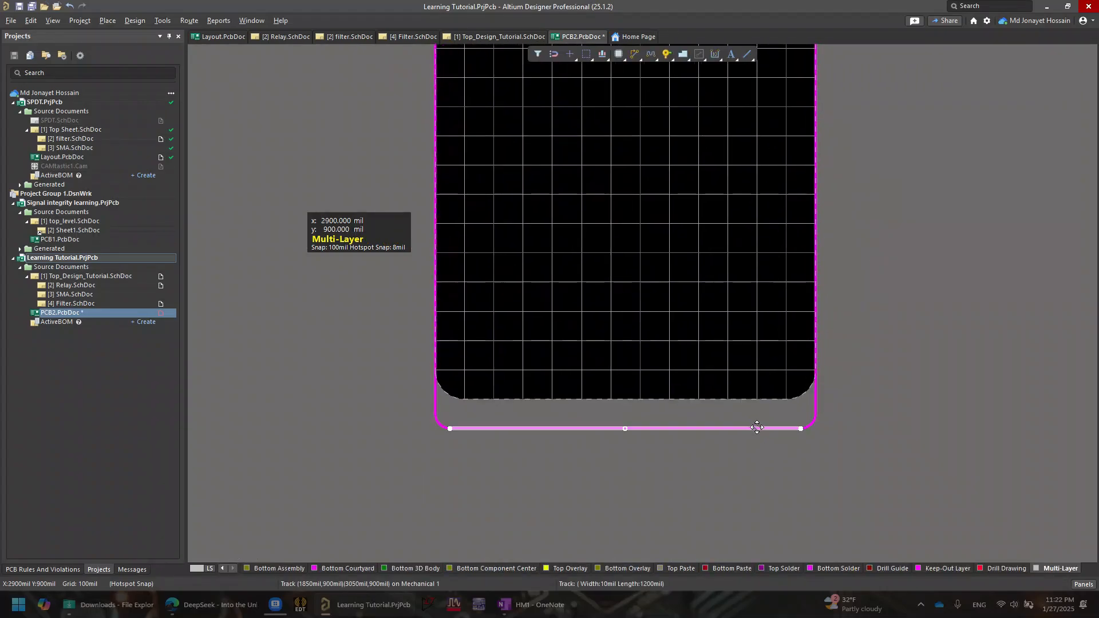
{"action": "key", "text": "Tab"}
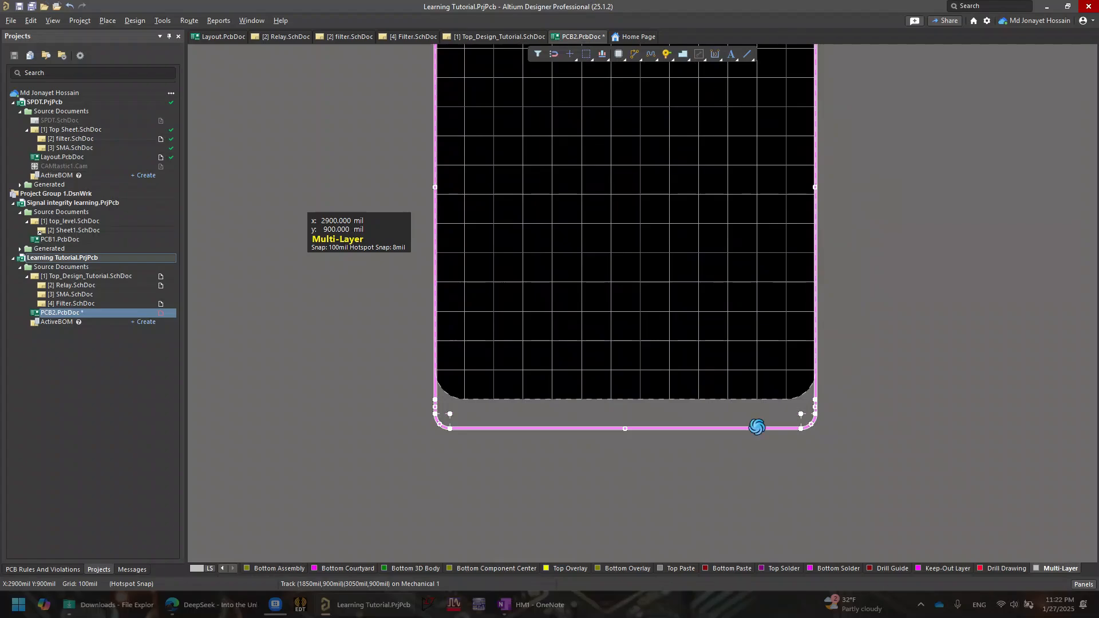
{"action": "key", "text": "Delete"}
{"action": "scroll", "coordinate": [772, 373], "scroll_direction": "down", "scroll_amount": 2, "text": "ctrl"}
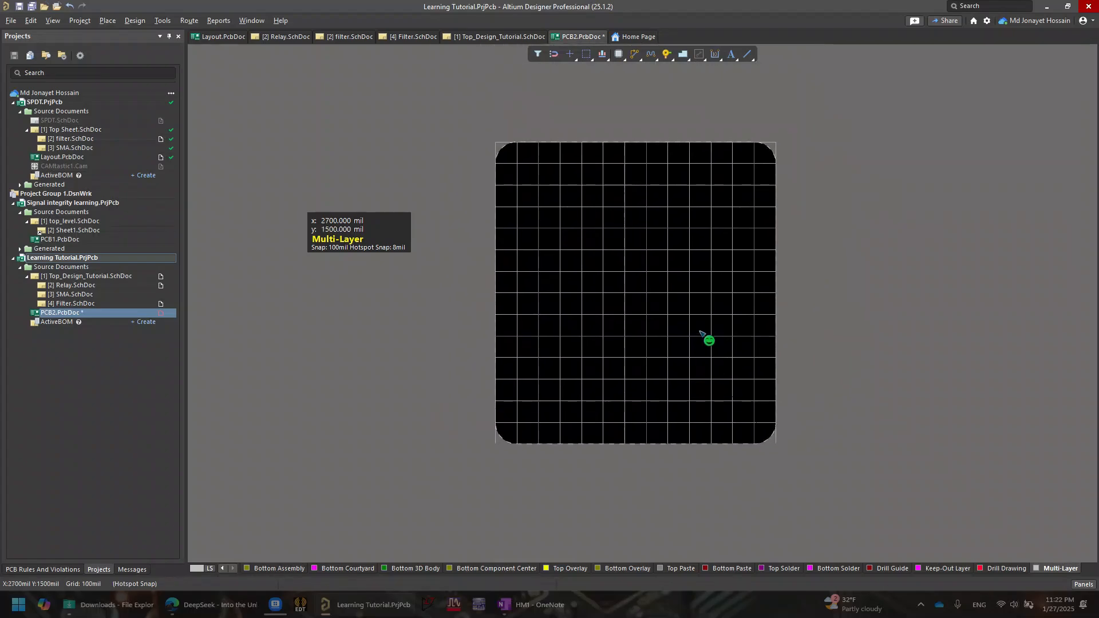
Edit the board shape in Board Planning Mode, bowing the left and right edges outward as arcs by about 100 mil each
{"action": "key", "text": "1"}
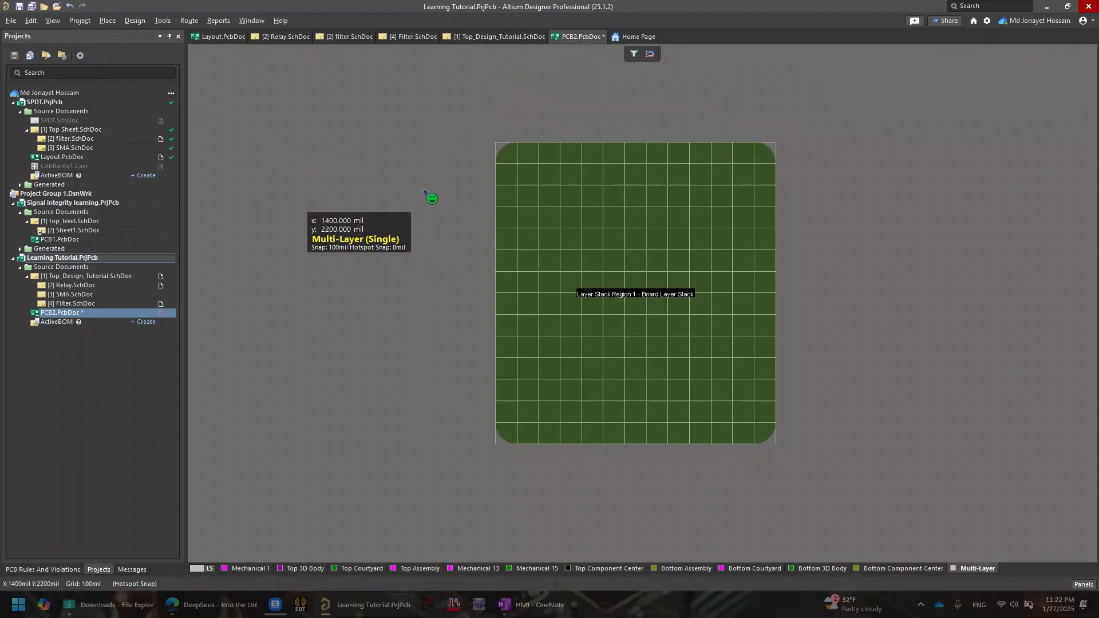
{"action": "right_click", "coordinate": [477, 222]}
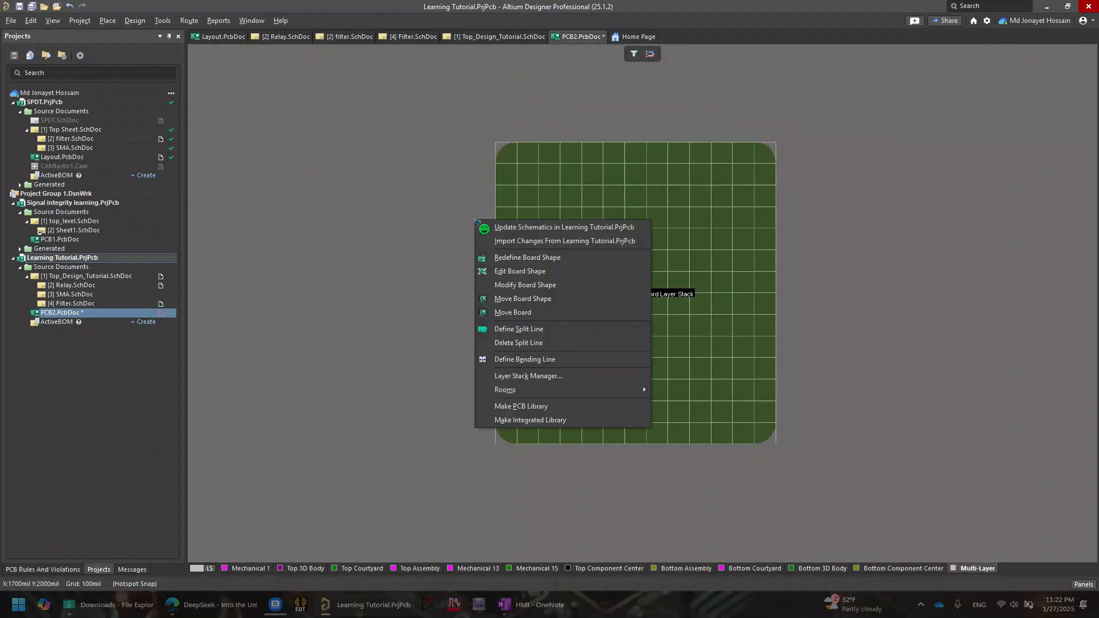
{"action": "left_click", "coordinate": [526, 271]}
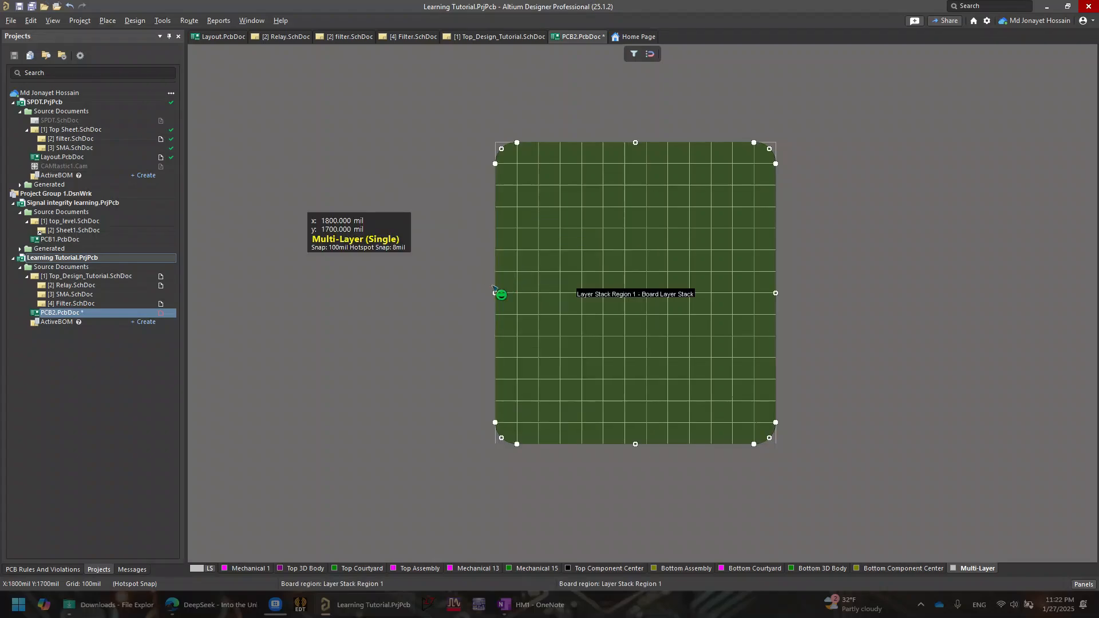
{"action": "mouse_move", "coordinate": [495, 291]}
{"action": "left_mouse_down"}
{"action": "mouse_move", "coordinate": [523, 290]}
{"action": "mouse_move", "coordinate": [400, 301]}
{"action": "mouse_move", "coordinate": [452, 295]}
{"action": "mouse_move", "coordinate": [402, 294]}
{"action": "mouse_move", "coordinate": [429, 284]}
{"action": "mouse_move", "coordinate": [393, 277]}
{"action": "mouse_move", "coordinate": [447, 287]}
{"action": "mouse_move", "coordinate": [385, 289]}
{"action": "mouse_move", "coordinate": [484, 293]}
{"action": "left_mouse_up"}
{"action": "key", "text": "shift+space"}
{"action": "key", "text": "shift+space"}
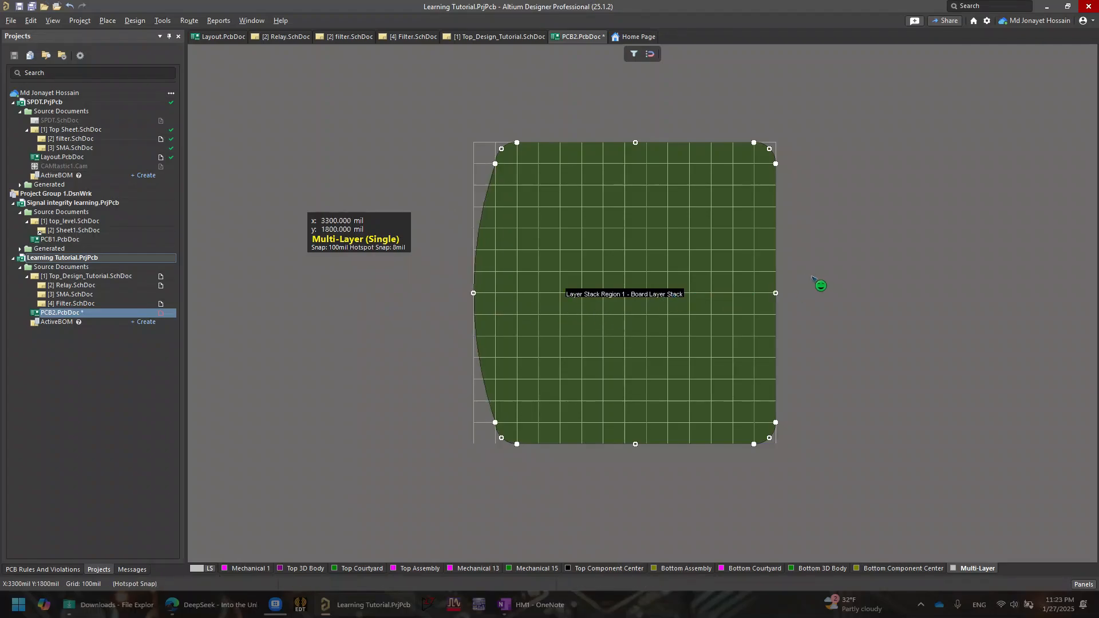
{"action": "left_click_drag", "start_coordinate": [775, 292], "coordinate": [798, 292]}
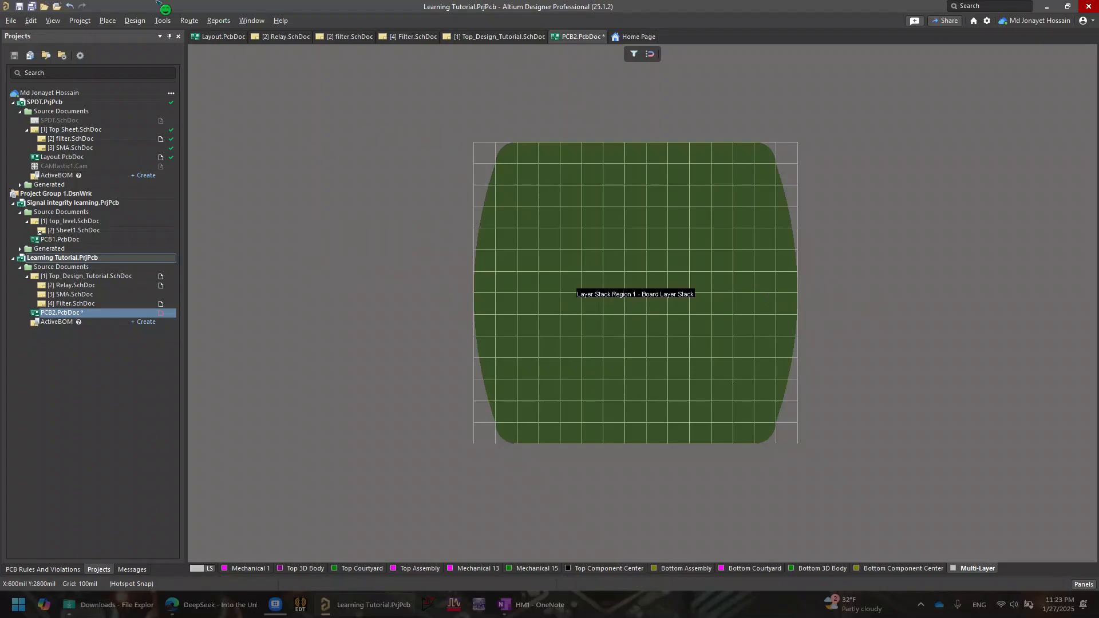
{"action": "left_click", "coordinate": [135, 21]}
{"action": "left_click", "coordinate": [396, 180]}
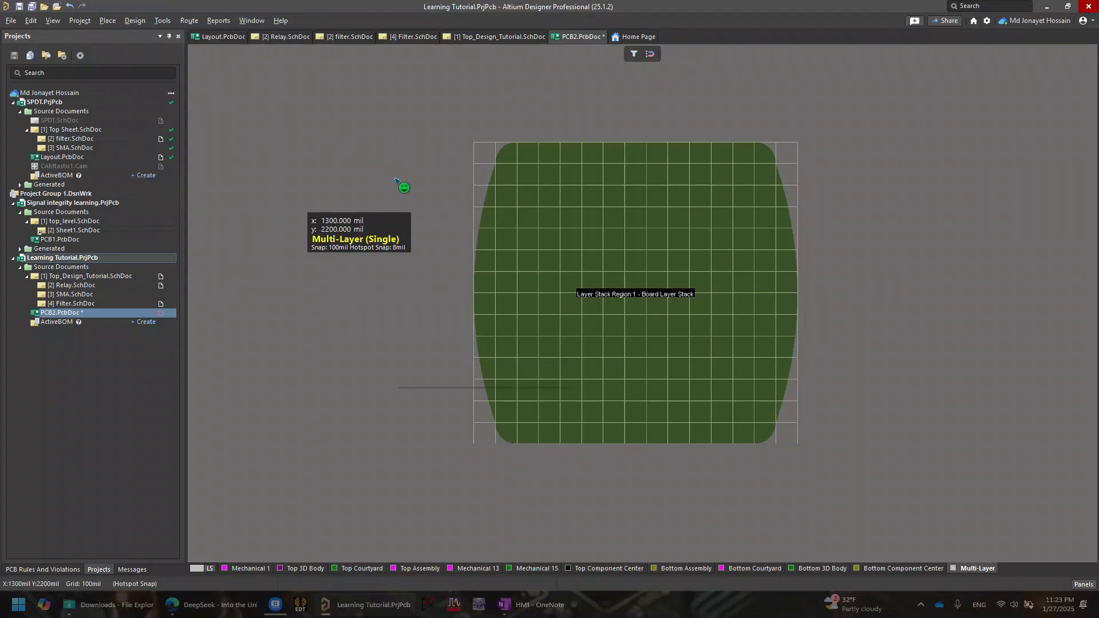
{"action": "right_click", "coordinate": [395, 179]}
{"action": "left_click", "coordinate": [462, 244]}
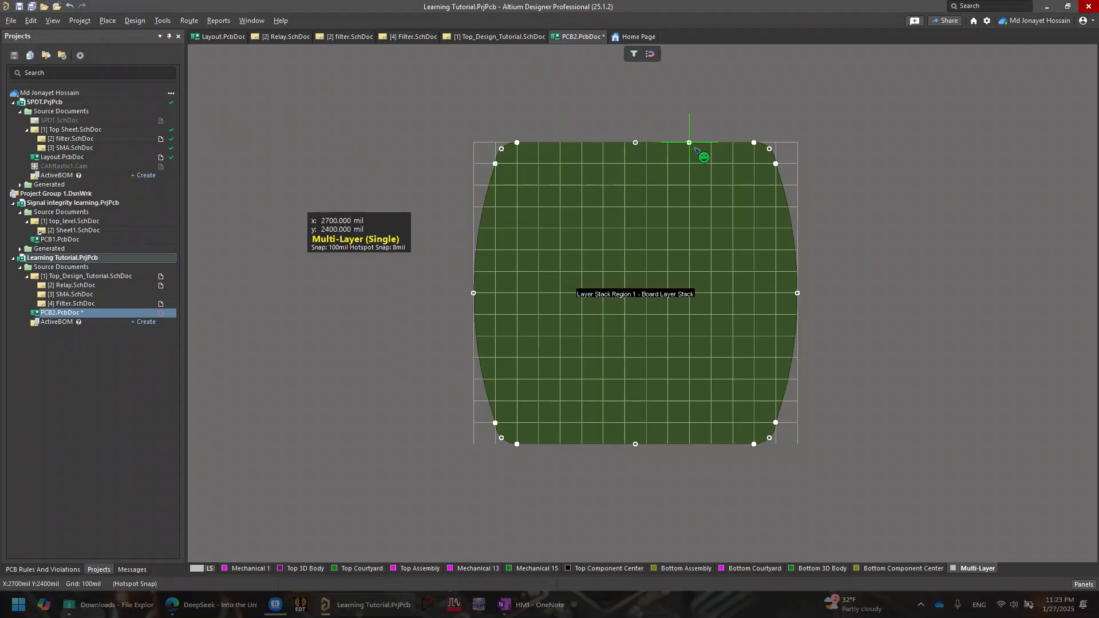
{"action": "left_click", "coordinate": [690, 143]}
{"action": "left_click", "coordinate": [795, 228]}
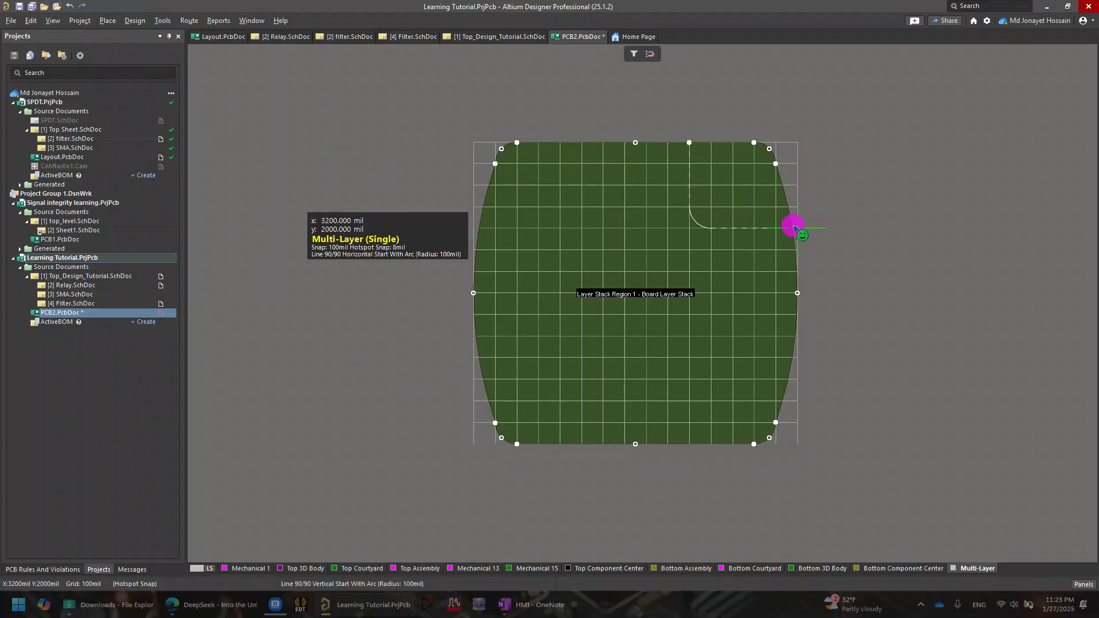
{"action": "right_click", "coordinate": [802, 237]}
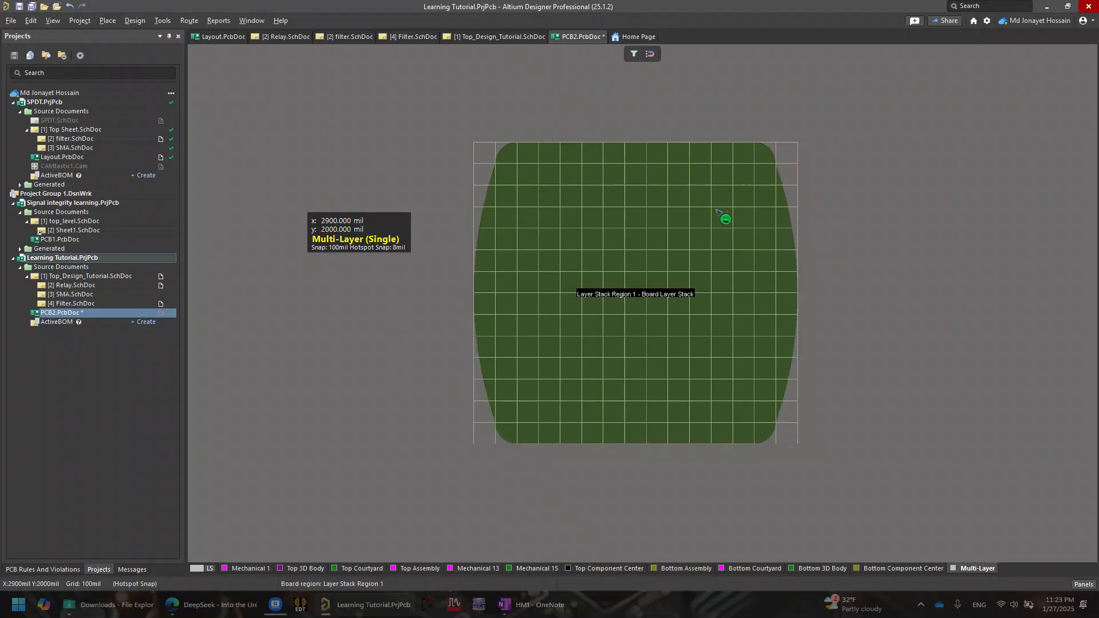
Modify the board shape by cutting away its upper-right part from (2400, 2400) through (3000, 1700) to (3200, 1700) mil, with a 100 mil arc corner
{"action": "right_click", "coordinate": [677, 159]}
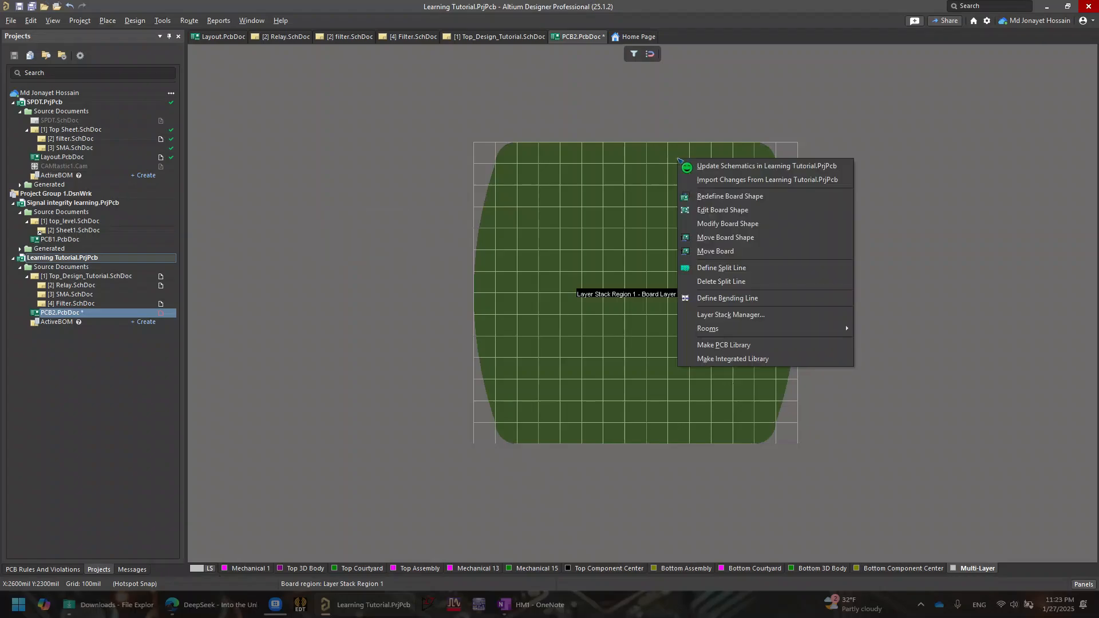
{"action": "left_click", "coordinate": [713, 237]}
{"action": "left_click", "coordinate": [624, 142]}
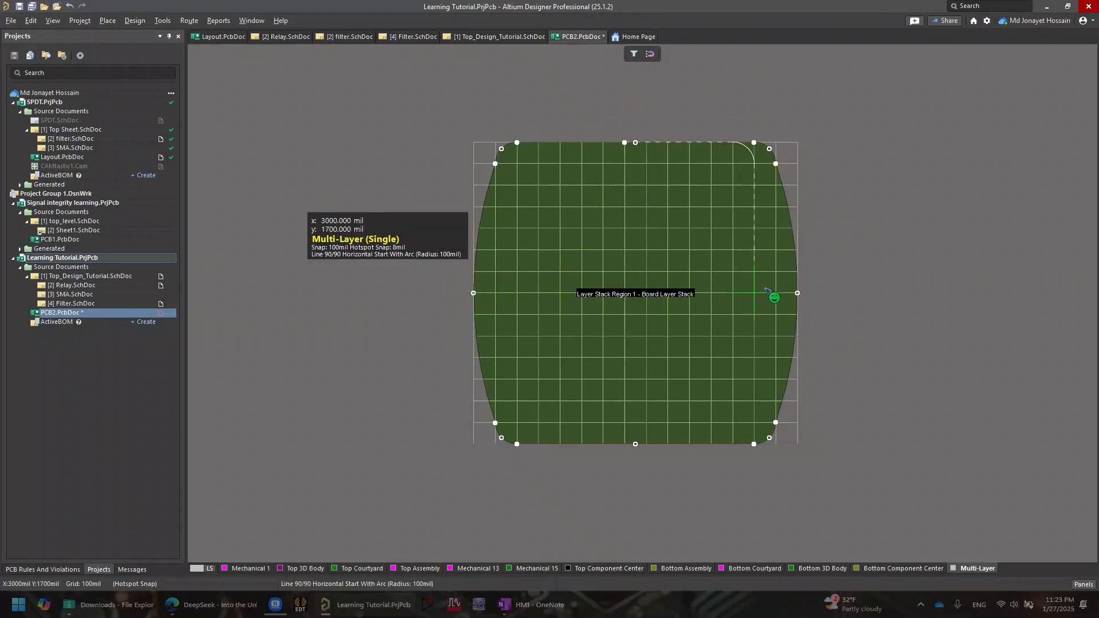
{"action": "key", "text": "space"}
{"action": "left_click", "coordinate": [797, 293]}
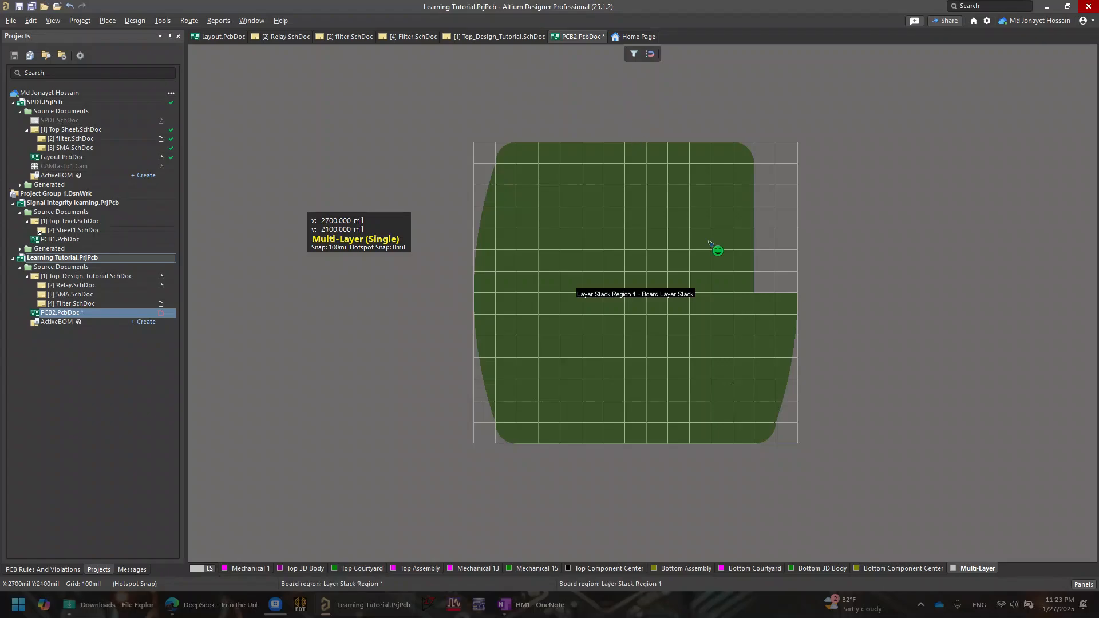
Undo the upper-right board cut and the outward arcs on the board's left and right edges
{"action": "key", "text": "ctrl+z"}
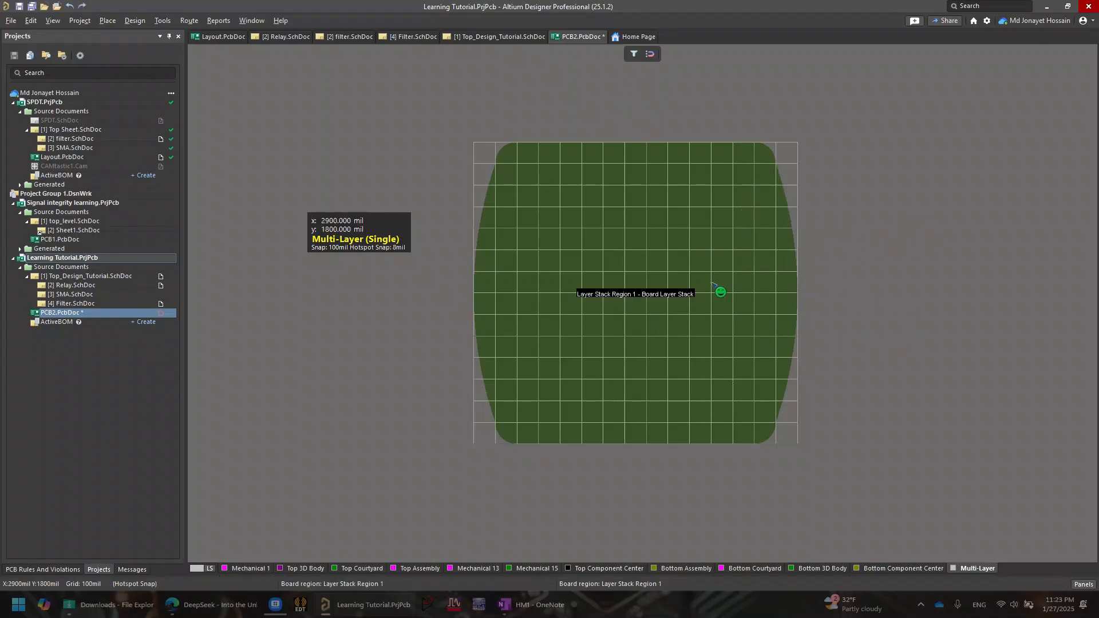
{"action": "key", "text": "ctrl+z"}
{"action": "key", "text": "ctrl+z"}
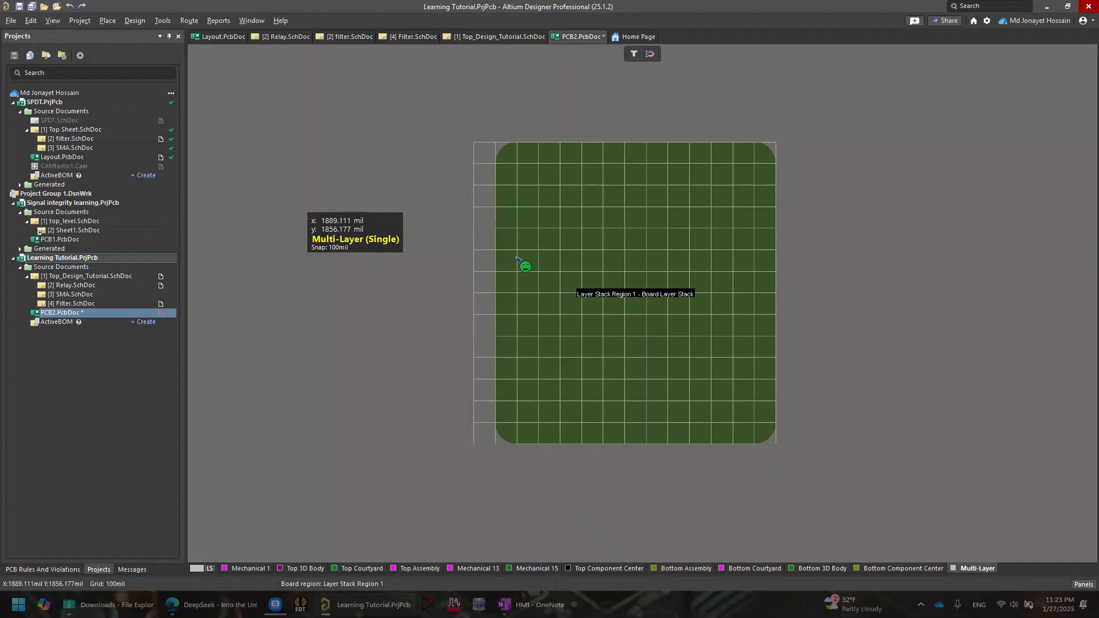
{"action": "scroll", "coordinate": [785, 239], "scroll_direction": "down", "scroll_amount": 5, "text": "ctrl"}
{"action": "right_click_drag", "start_coordinate": [821, 186], "coordinate": [611, 269]}
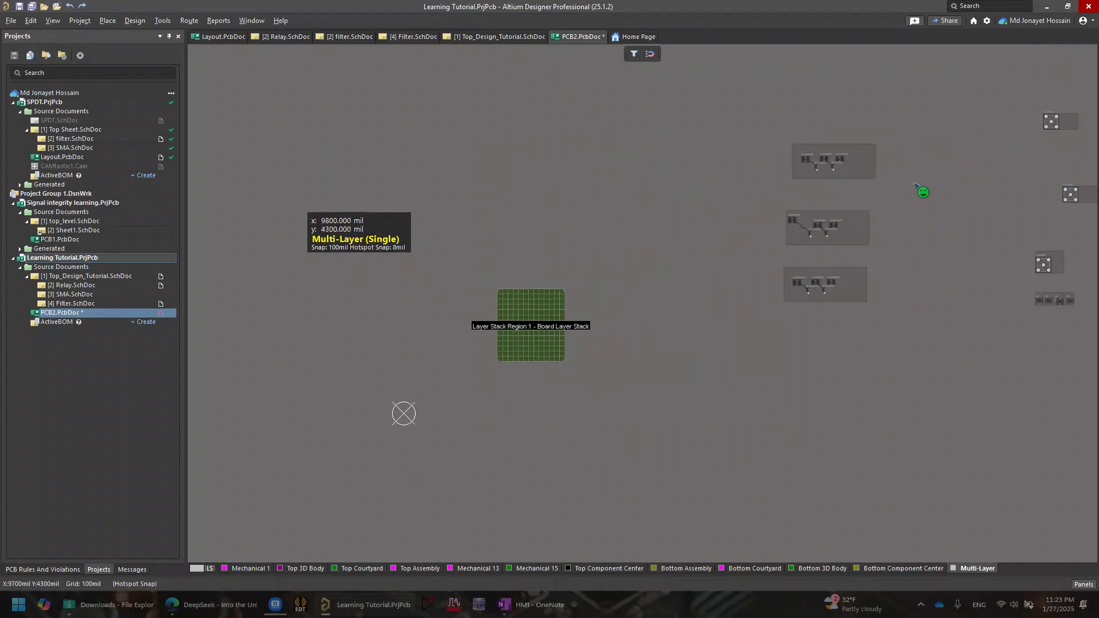
{"action": "right_click_drag", "start_coordinate": [950, 168], "coordinate": [895, 190]}
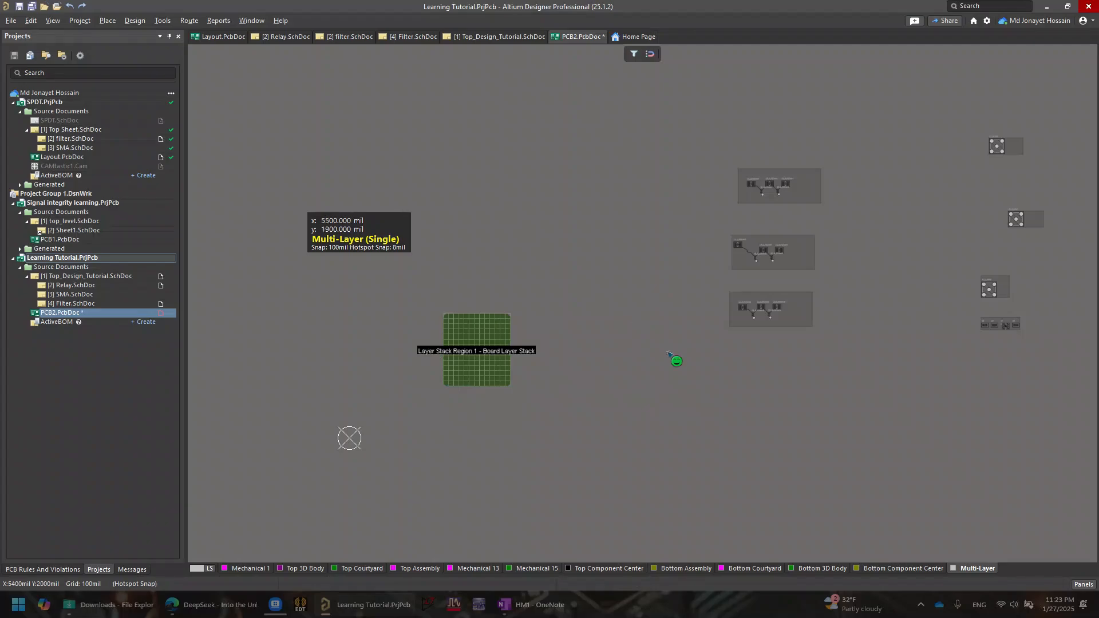
{"action": "left_click_drag", "start_coordinate": [655, 144], "coordinate": [1089, 408]}
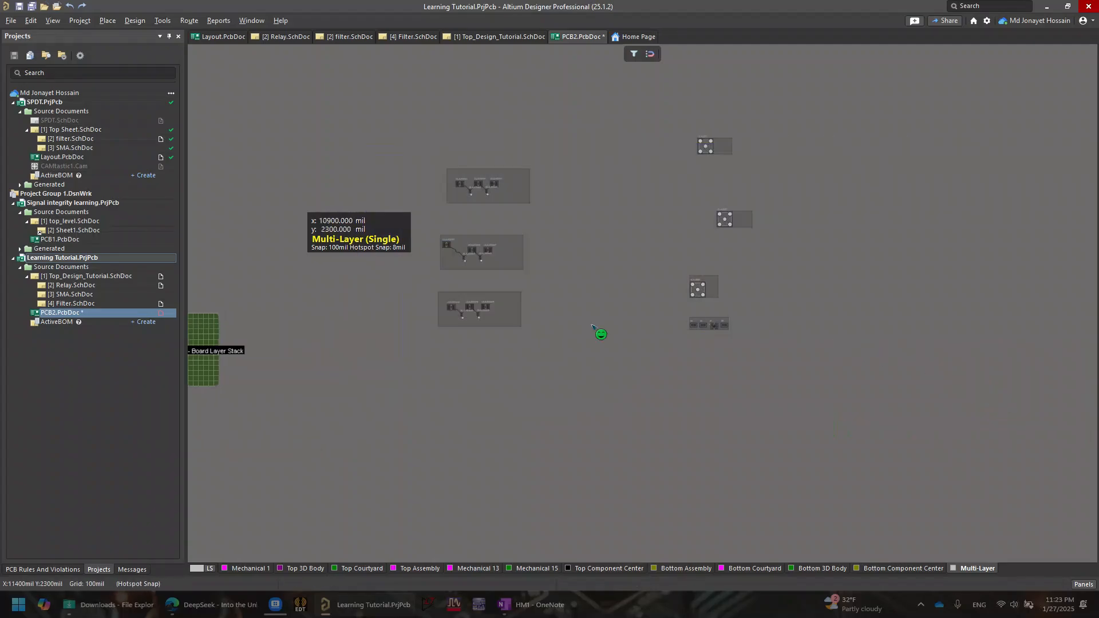
{"action": "right_click_drag", "start_coordinate": [354, 407], "coordinate": [764, 432]}
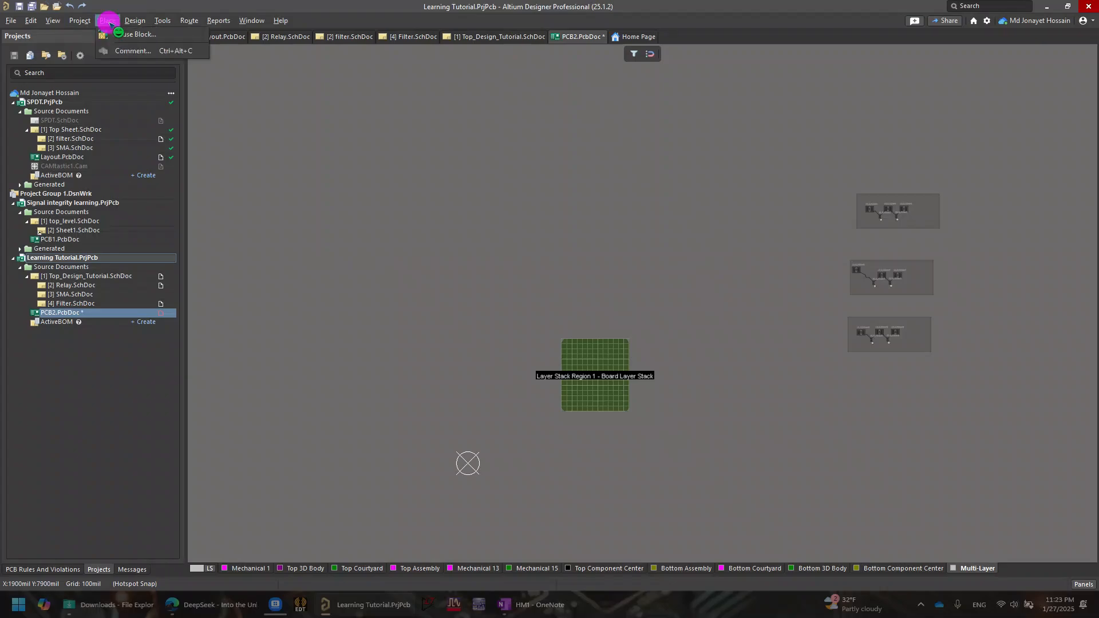
{"action": "left_click", "coordinate": [136, 22]}
{"action": "mouse_move", "coordinate": [164, 21]}
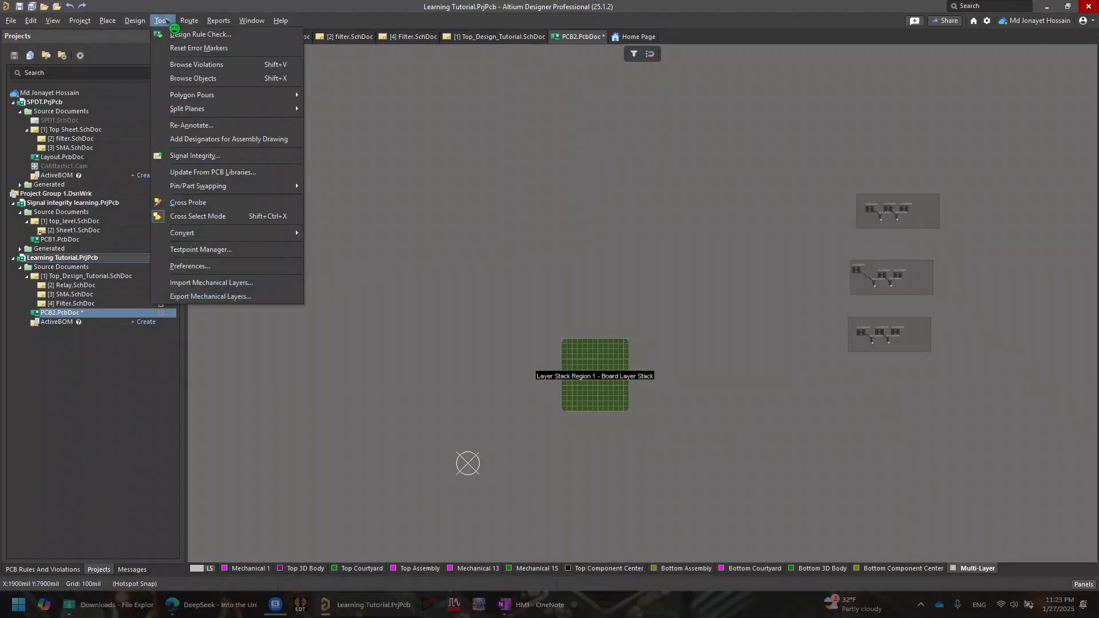